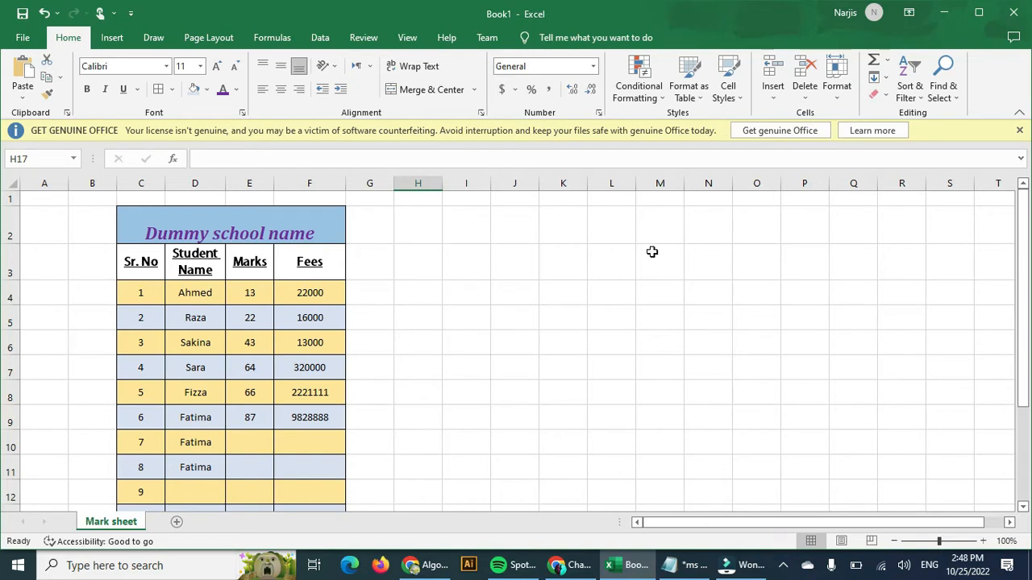
Step: Apply the Currency number format to the six fee amounts in F4:F9
{"action": "scroll", "coordinate": [528, 347], "scroll_direction": "down", "scroll_amount": 2}
{"action": "scroll", "coordinate": [528, 351], "scroll_direction": "up", "scroll_amount": 2}
{"action": "left_click", "coordinate": [272, 292]}
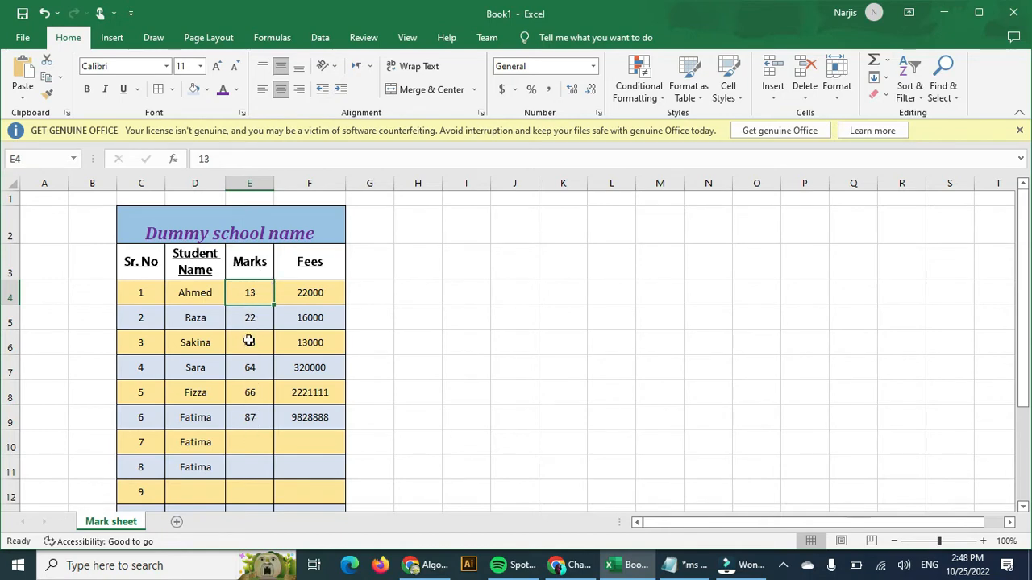
{"action": "left_click", "coordinate": [319, 294]}
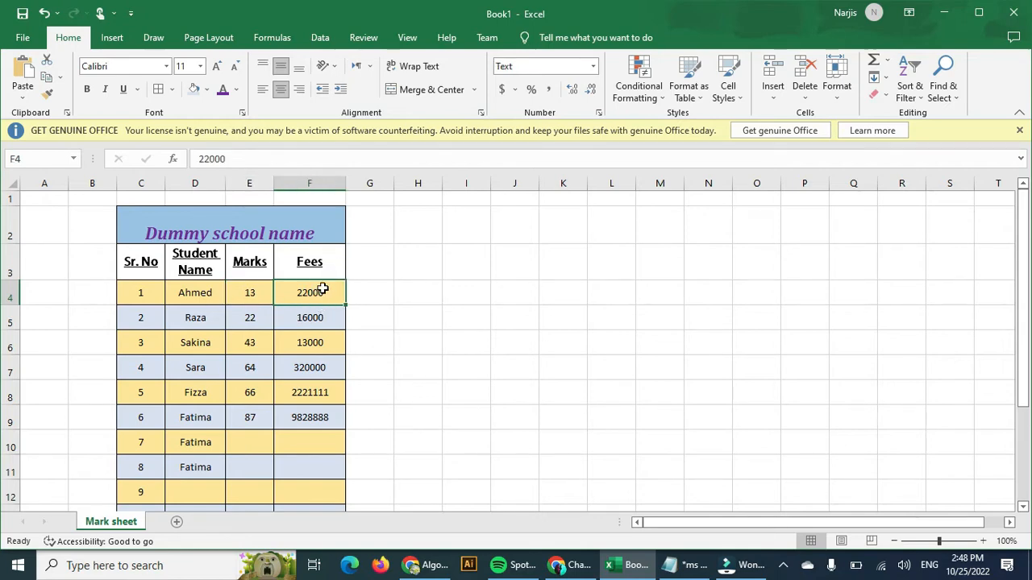
{"action": "left_click_drag", "start_coordinate": [323, 289], "coordinate": [322, 417]}
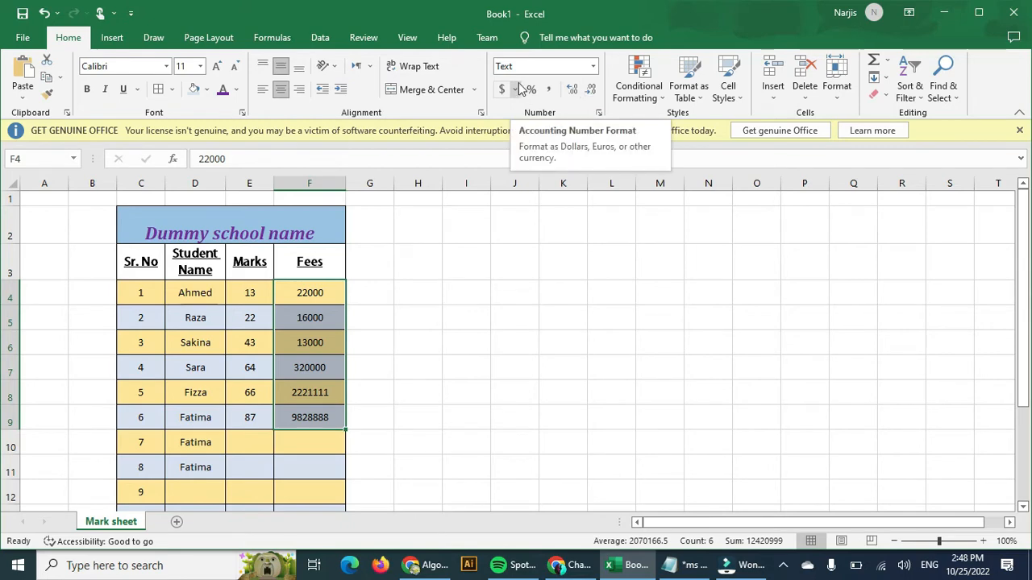
{"action": "left_click", "coordinate": [592, 67]}
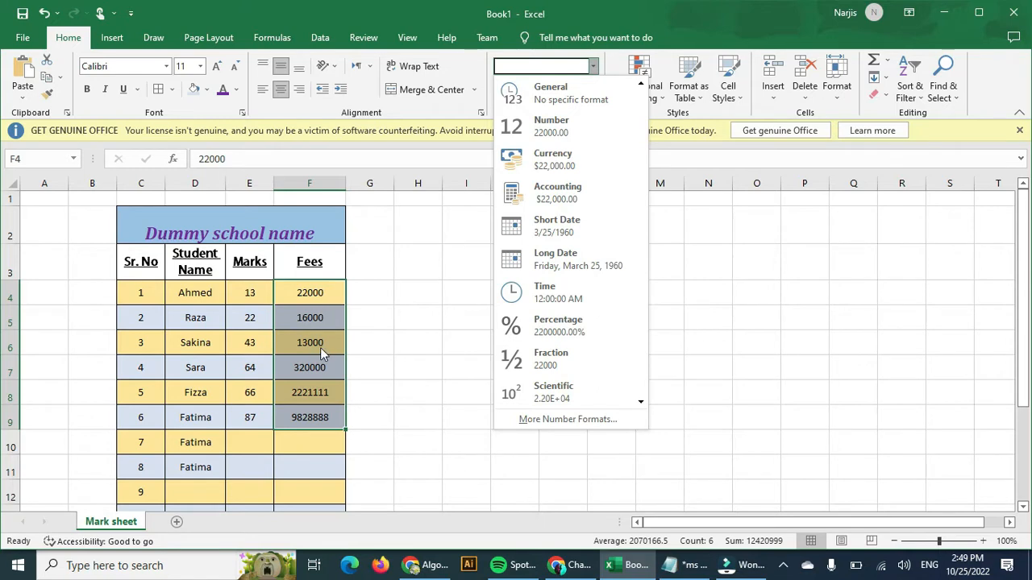
{"action": "left_click", "coordinate": [548, 172]}
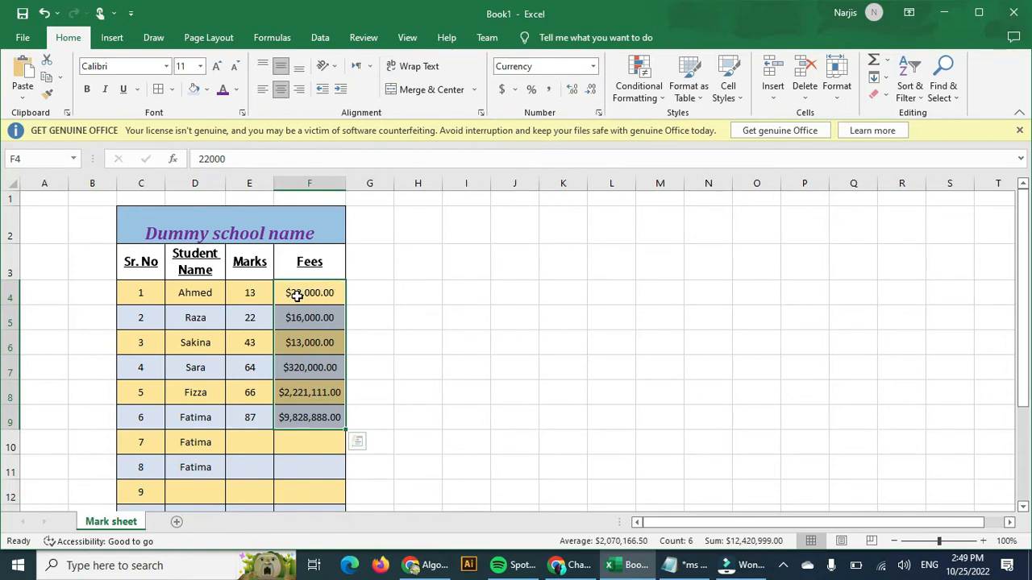
{"action": "left_click", "coordinate": [598, 115]}
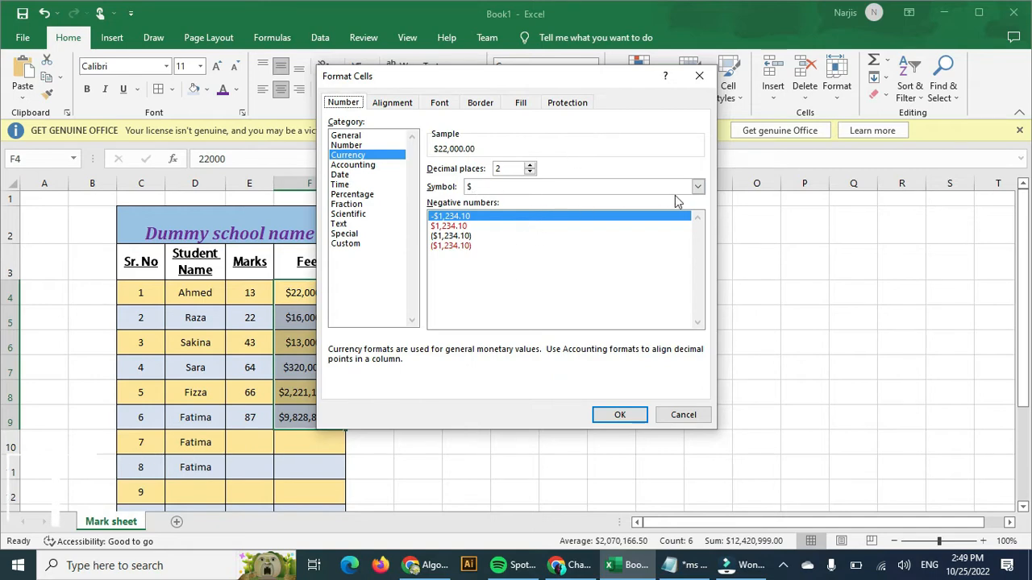
{"action": "left_click", "coordinate": [698, 187]}
{"action": "left_click", "coordinate": [663, 413]}
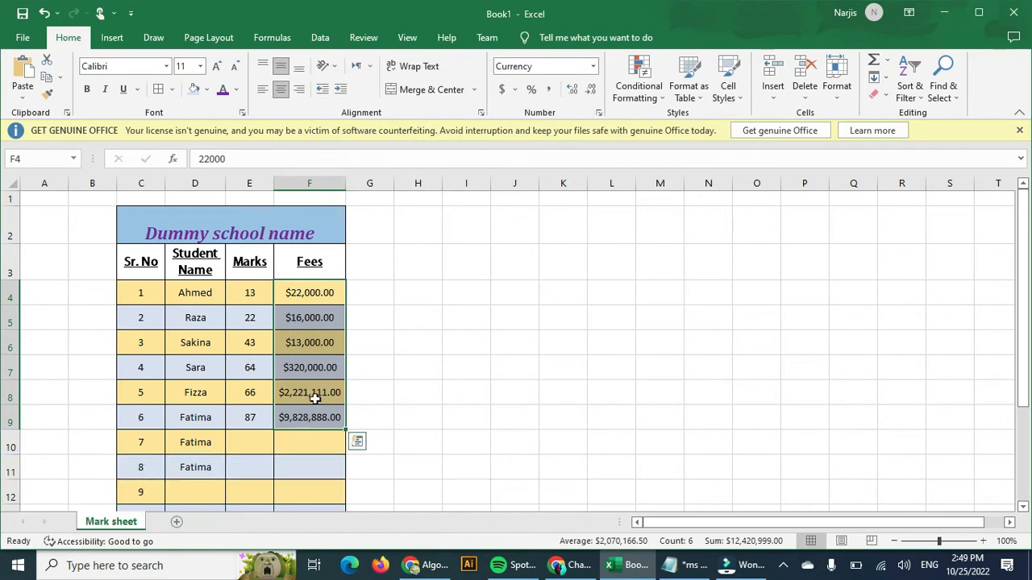
Step: Choose PKR as the currency symbol for the fee amounts in F4:F9 in the Format Cells settings
{"action": "left_click", "coordinate": [599, 114]}
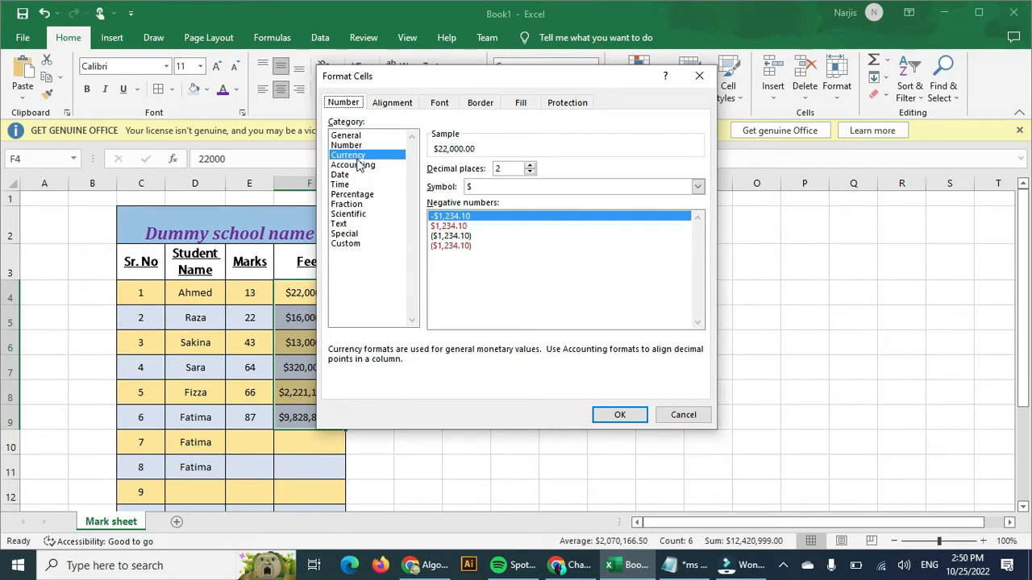
{"action": "left_click", "coordinate": [367, 155]}
{"action": "left_click", "coordinate": [698, 187]}
{"action": "left_click", "coordinate": [698, 187]}
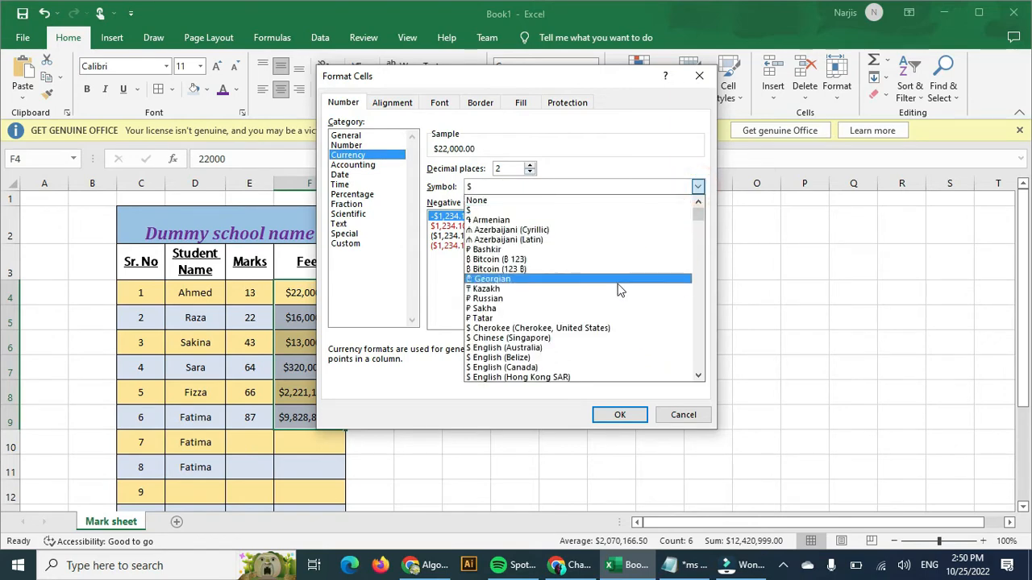
{"action": "scroll", "coordinate": [619, 292], "scroll_direction": "down", "scroll_amount": 5}
{"action": "scroll", "coordinate": [621, 300], "scroll_direction": "down", "scroll_amount": 8}
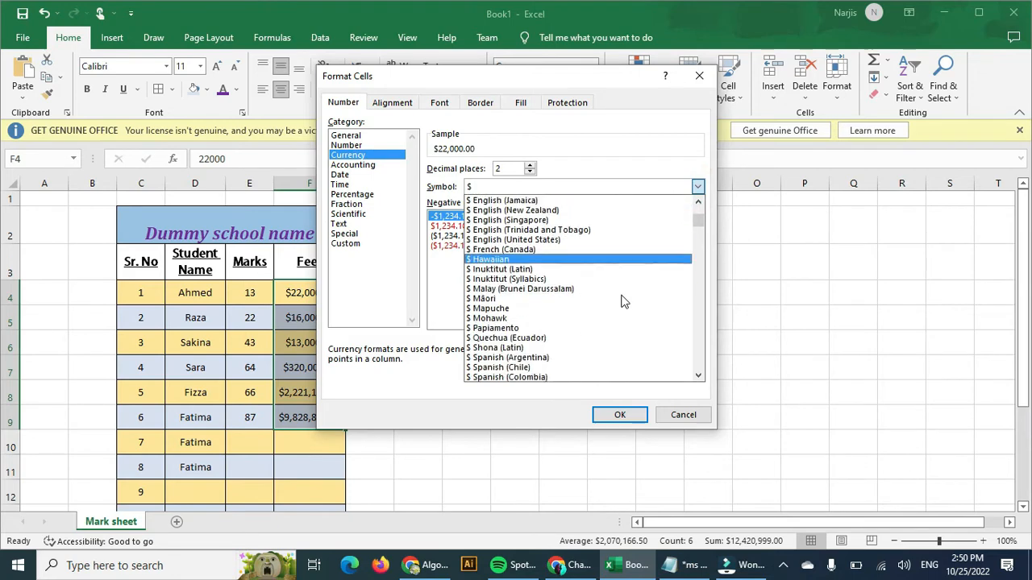
{"action": "left_click", "coordinate": [620, 187]}
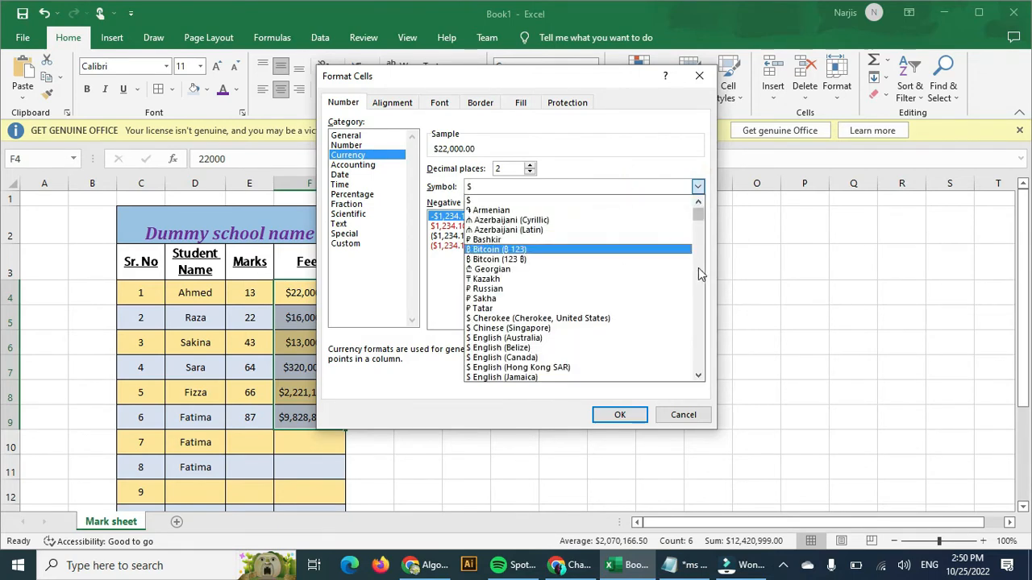
{"action": "left_click_drag", "start_coordinate": [698, 214], "coordinate": [698, 339]}
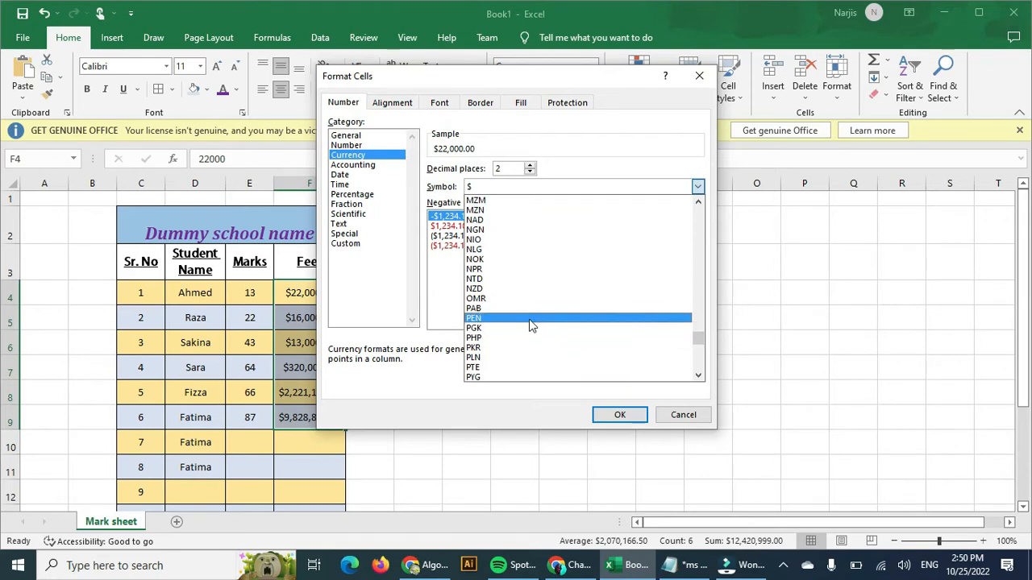
{"action": "left_click", "coordinate": [509, 348]}
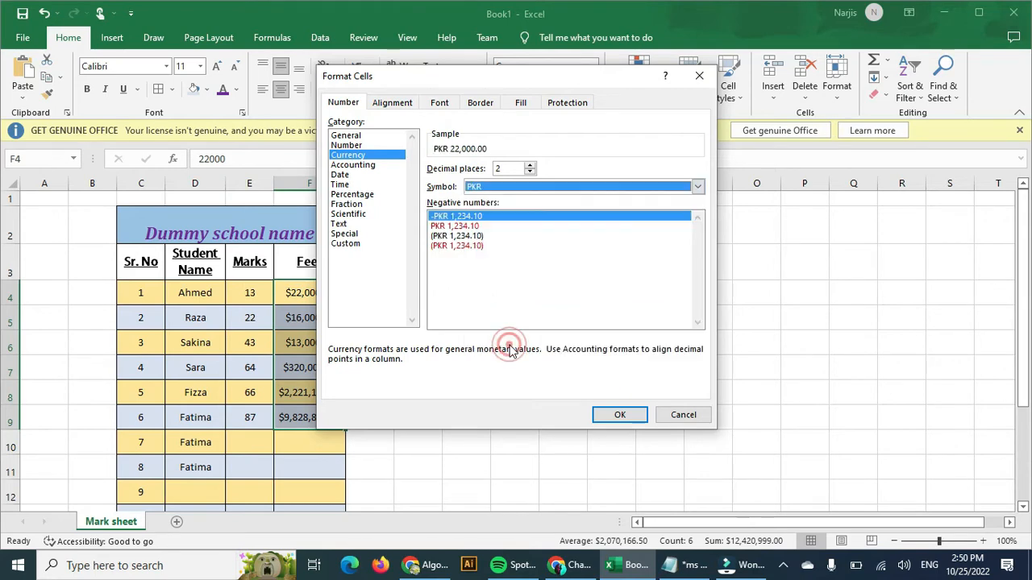
Step: Set the decimal places of the PKR currency format to 0 and apply it to the fees
{"action": "left_click", "coordinate": [531, 170]}
{"action": "left_click", "coordinate": [532, 170]}
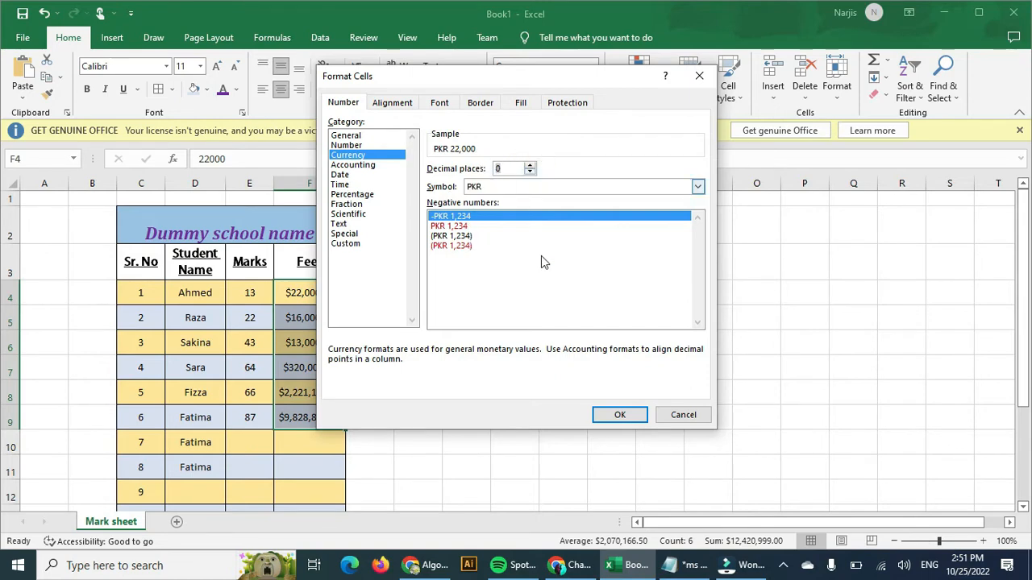
{"action": "left_click", "coordinate": [619, 415]}
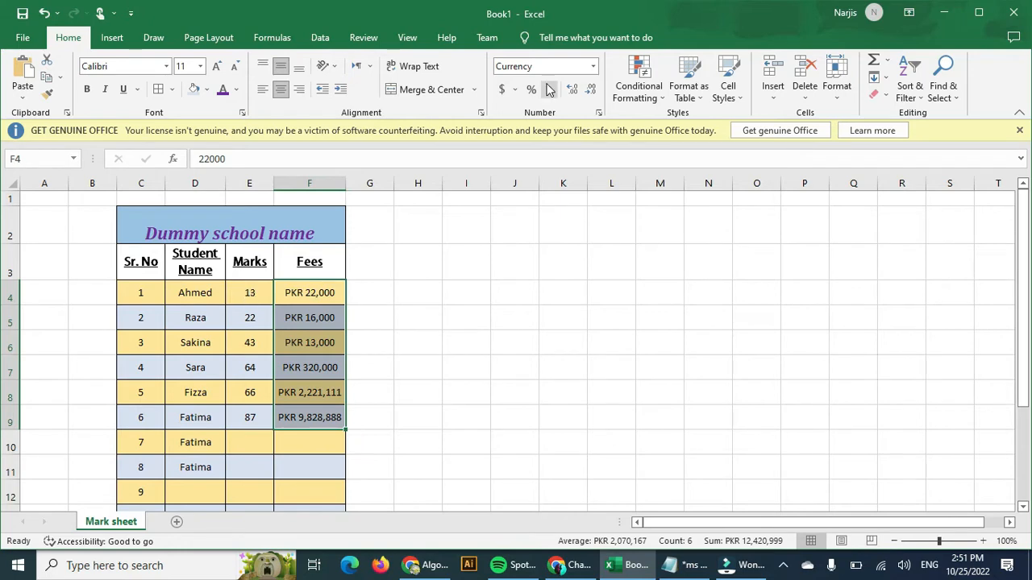
Step: Increase the fee amounts to three decimal places and reduce them back to zero
{"action": "left_click", "coordinate": [571, 90]}
{"action": "left_click", "coordinate": [571, 90]}
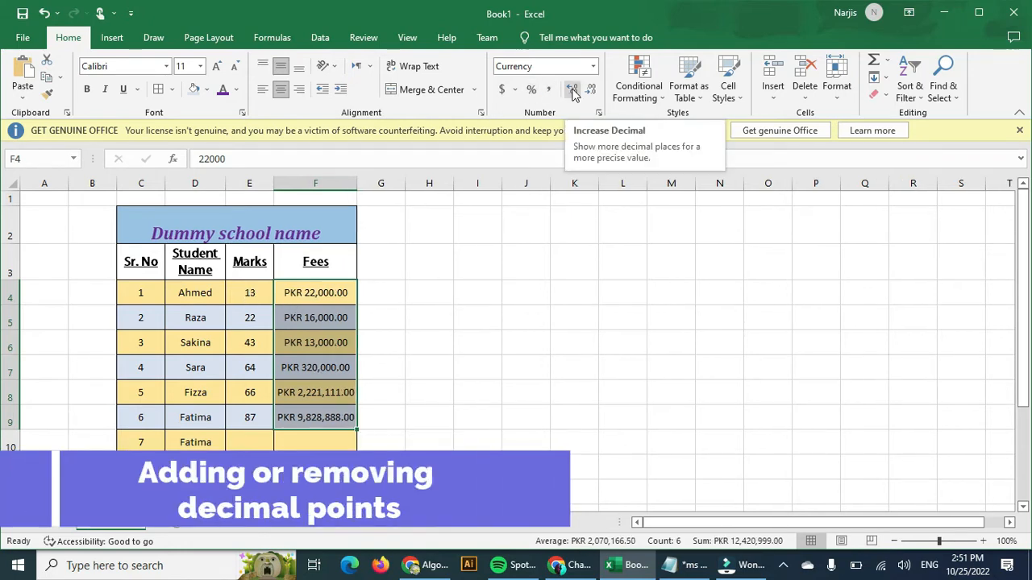
{"action": "left_click", "coordinate": [591, 91]}
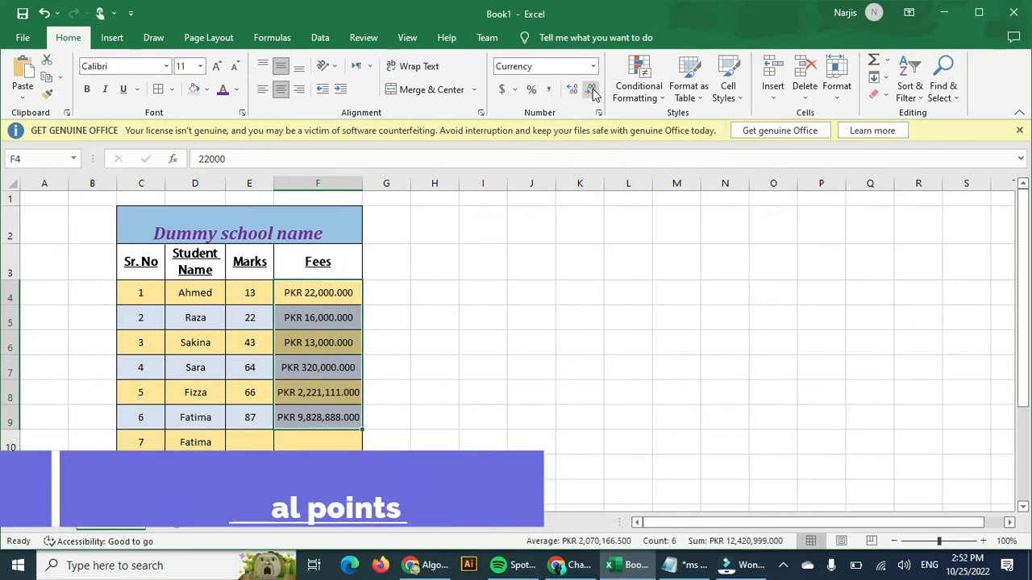
{"action": "left_click", "coordinate": [591, 90]}
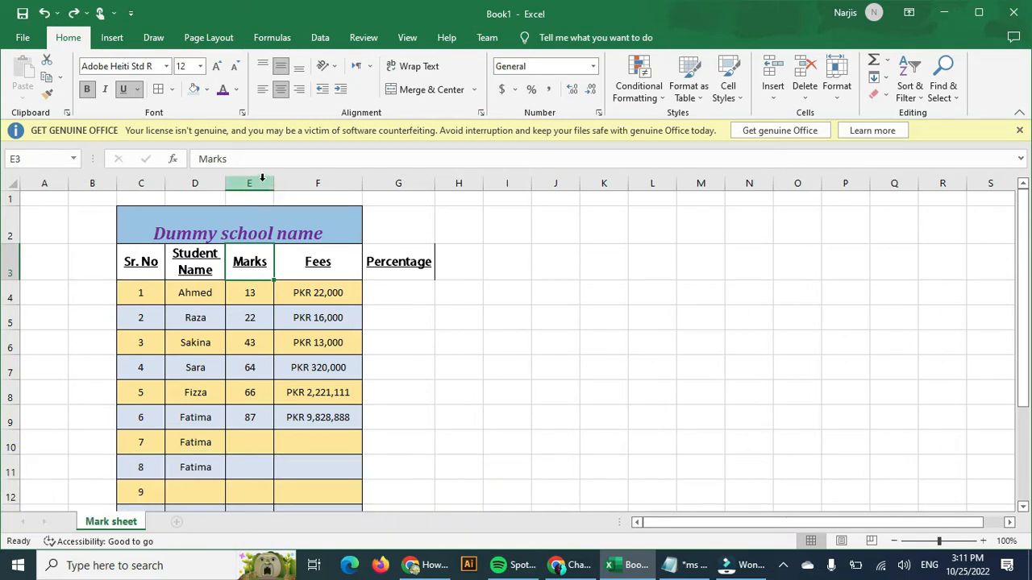
Step: Insert a blank column before the Marks column
{"action": "left_click", "coordinate": [262, 178]}
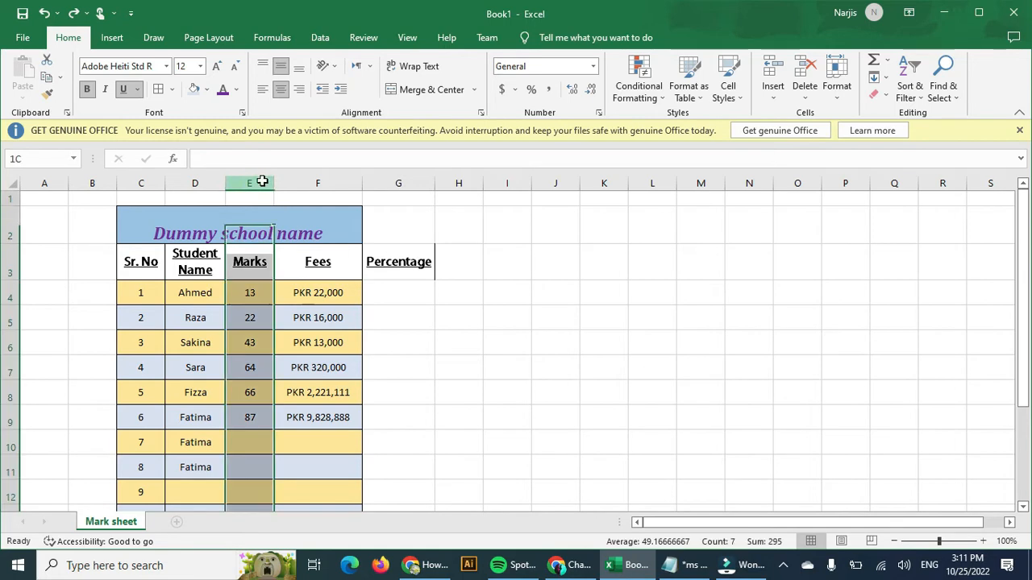
{"action": "right_click", "coordinate": [249, 295]}
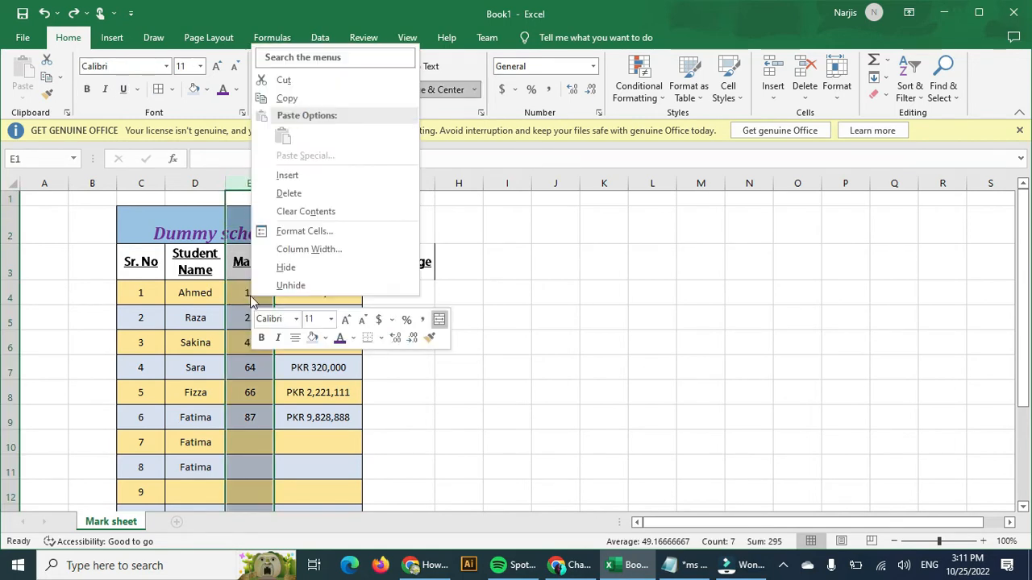
{"action": "left_click", "coordinate": [287, 176]}
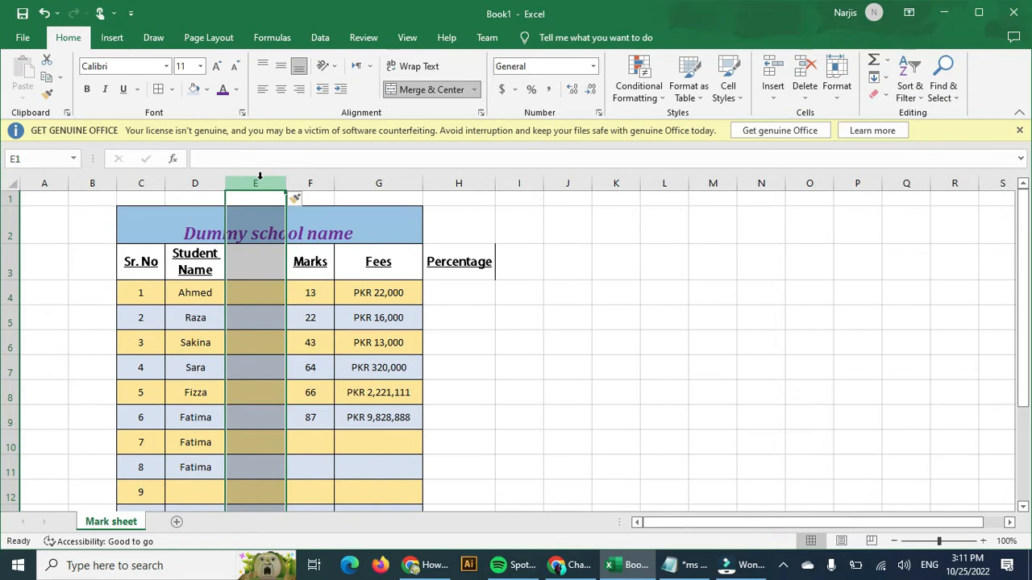
Step: Insert two more blank columns at once by selecting columns E and F together
{"action": "key", "text": "shift+Right"}
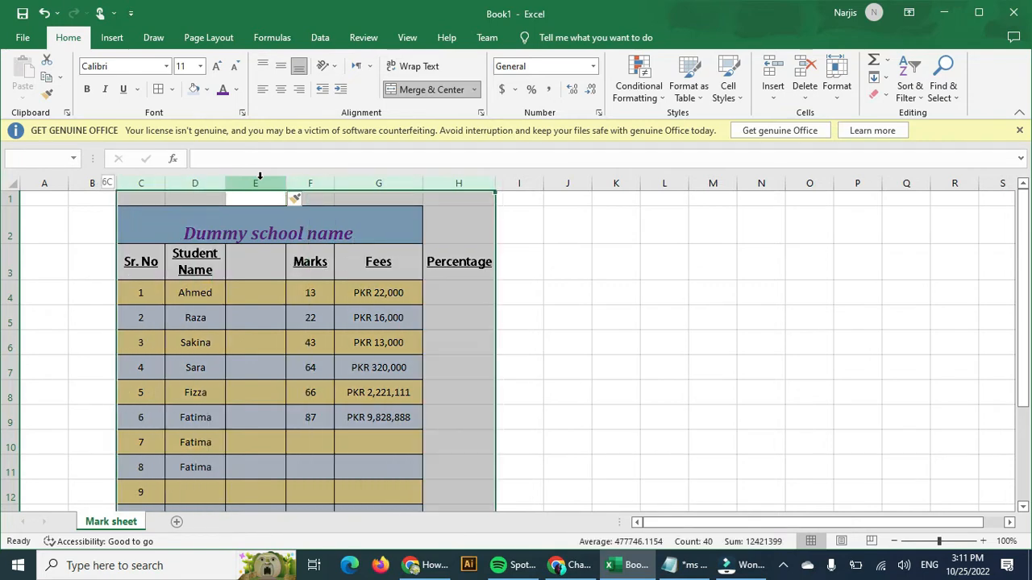
{"action": "key", "text": "shift+Left"}
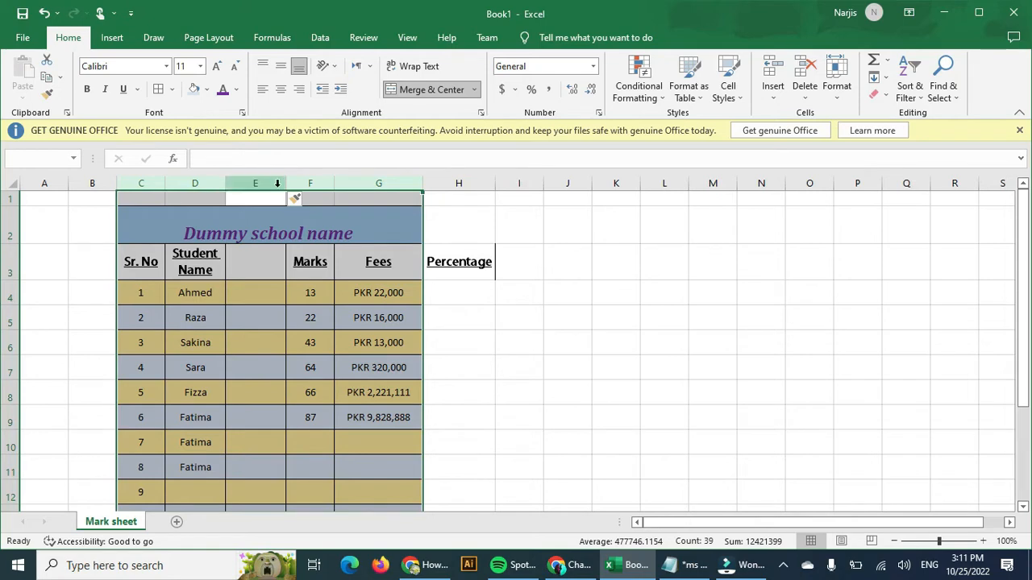
{"action": "left_click", "coordinate": [277, 184]}
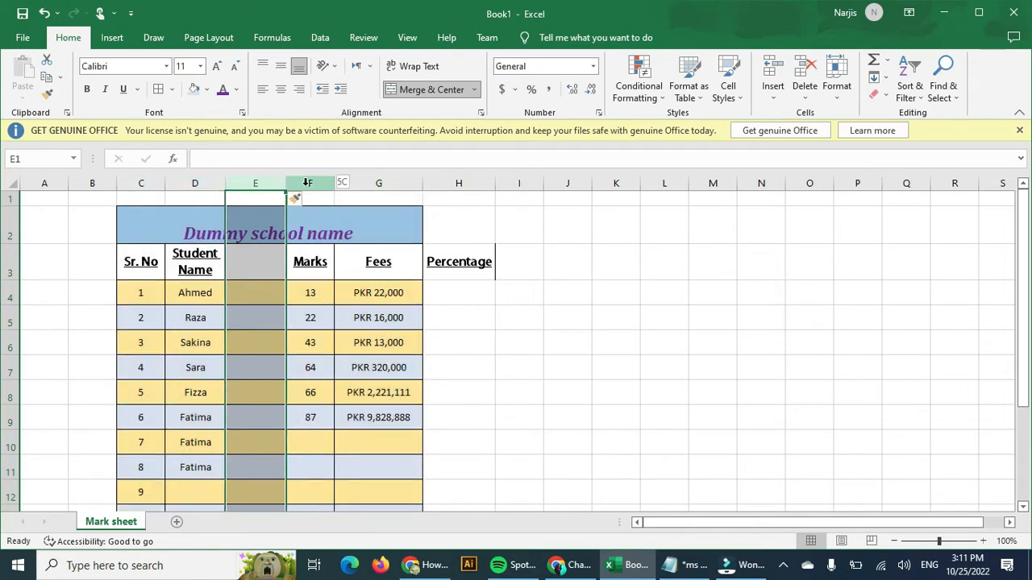
{"action": "left_click", "coordinate": [306, 184], "text": "shift"}
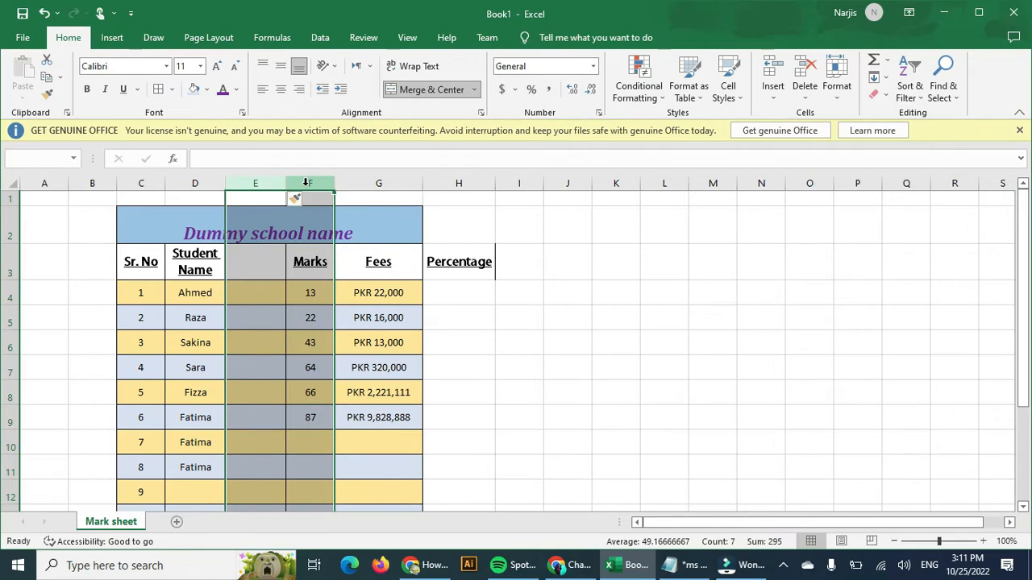
{"action": "right_click", "coordinate": [307, 186]}
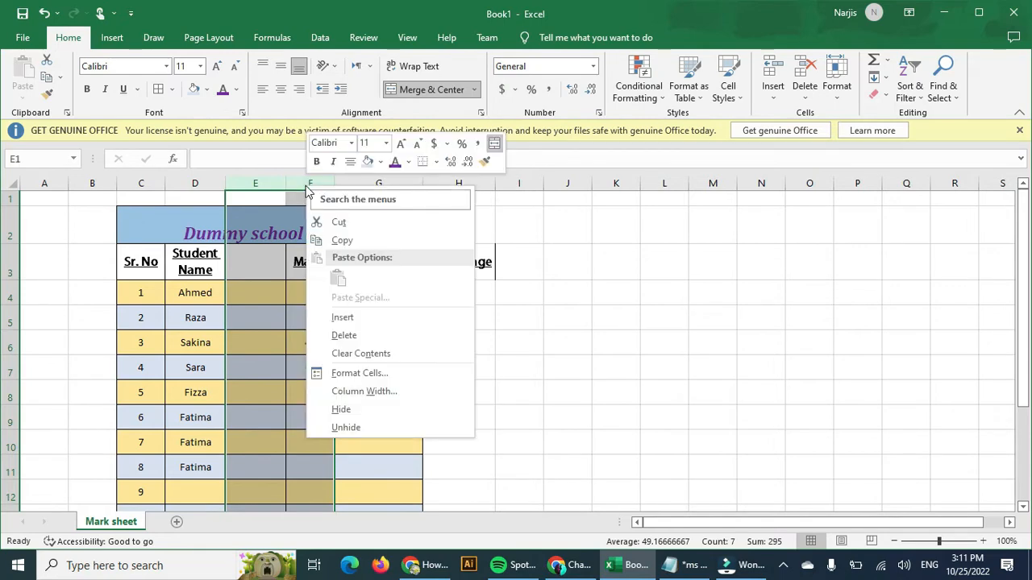
{"action": "left_click", "coordinate": [342, 317]}
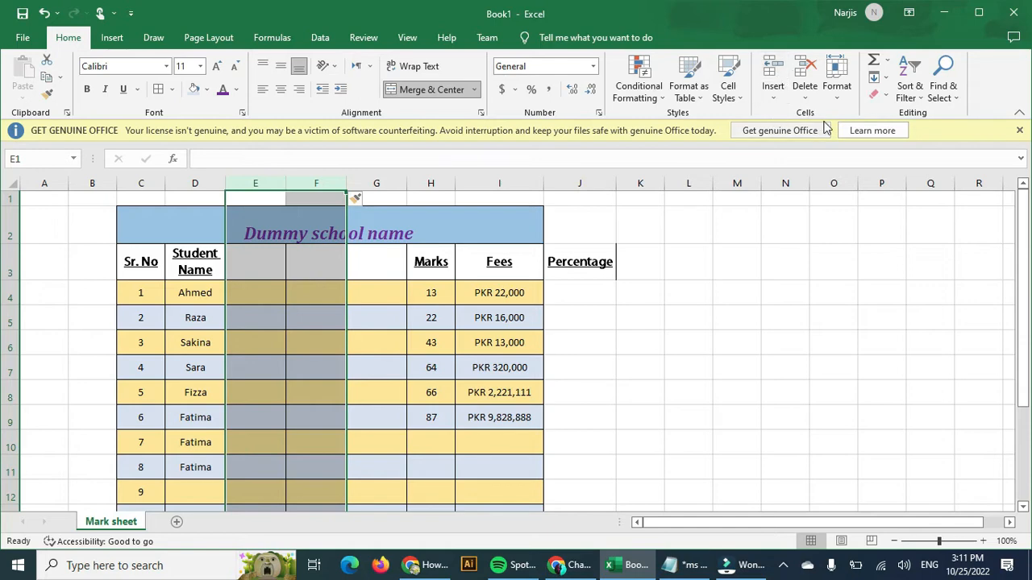
Step: Try inserting another two columns before column E and undo that insertion
{"action": "left_click", "coordinate": [773, 98]}
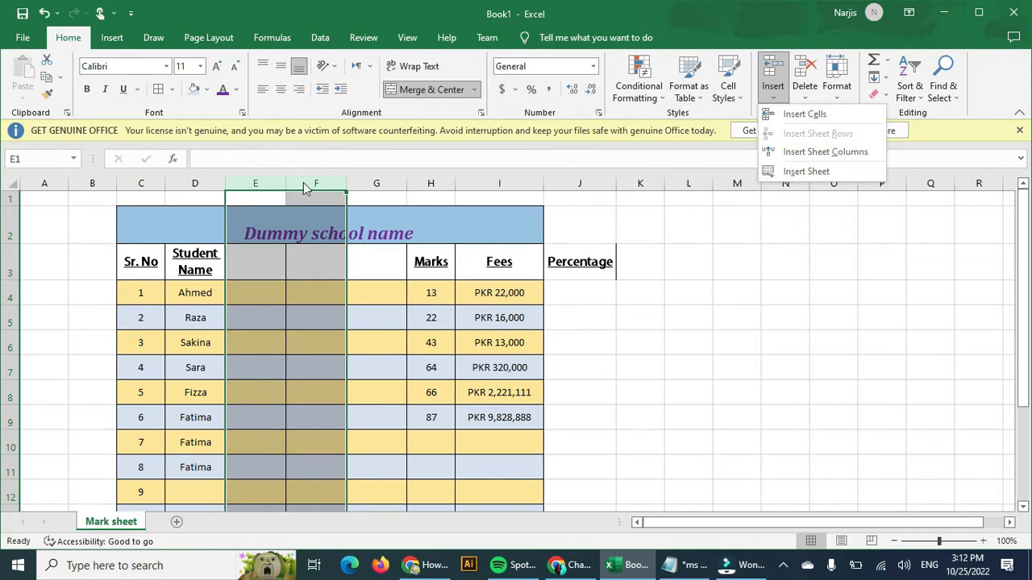
{"action": "left_click", "coordinate": [786, 115]}
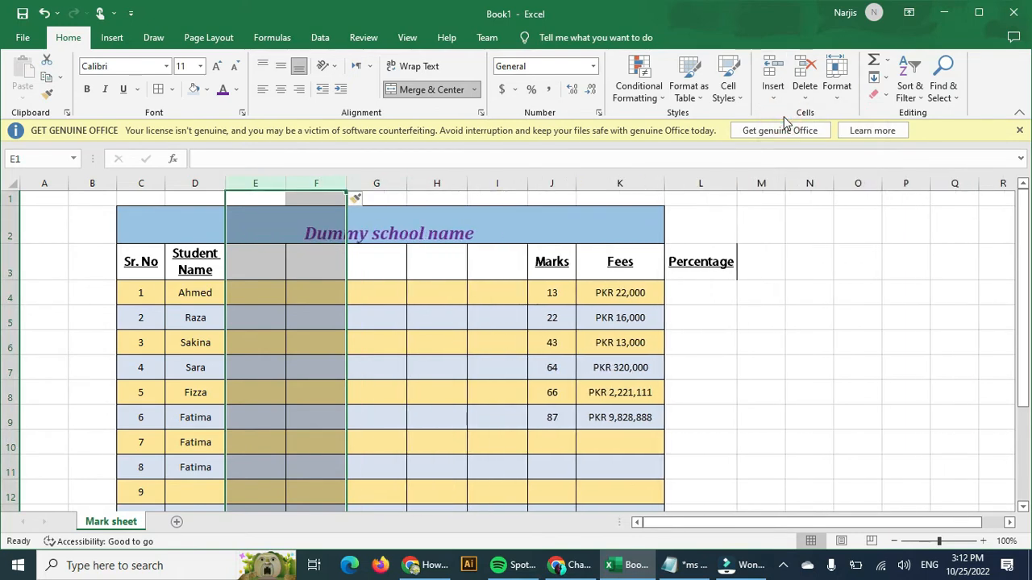
{"action": "key", "text": "ctrl+z"}
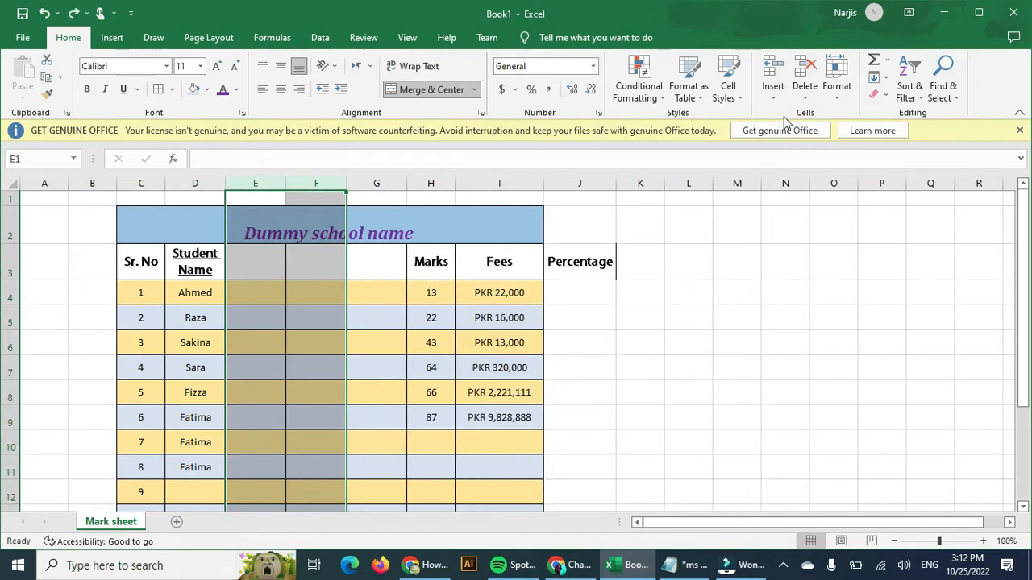
Step: Insert two blank rows above the sixth student's record, using rows 9 and 10 as the selection
{"action": "left_click", "coordinate": [13, 410]}
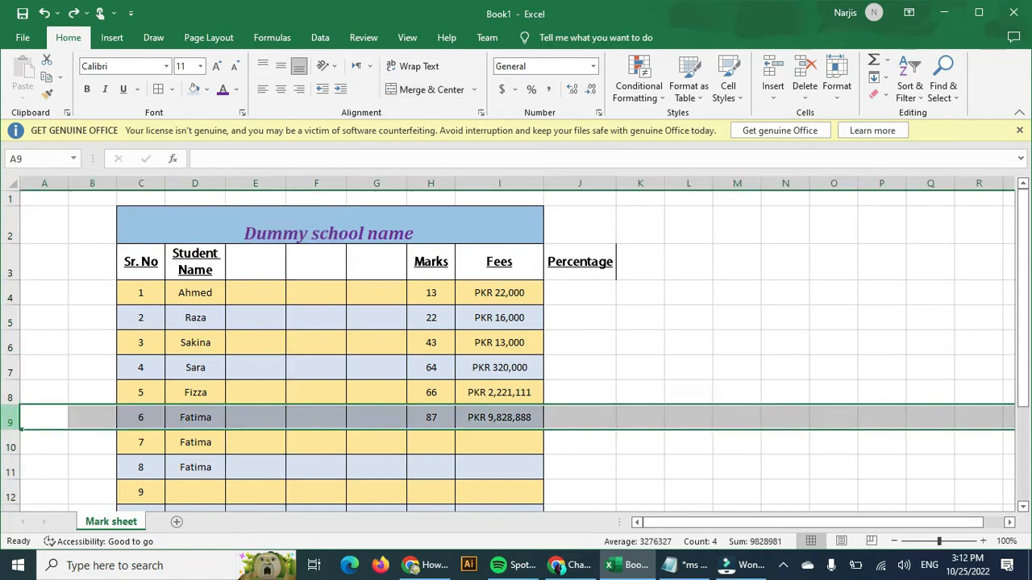
{"action": "left_click_drag", "start_coordinate": [22, 430], "coordinate": [22, 457]}
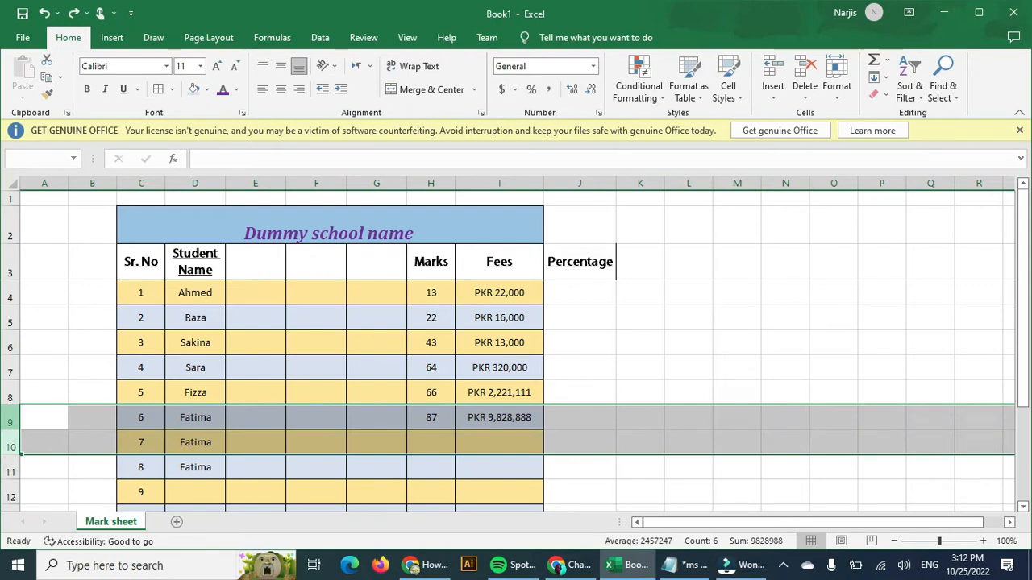
{"action": "right_click", "coordinate": [12, 421]}
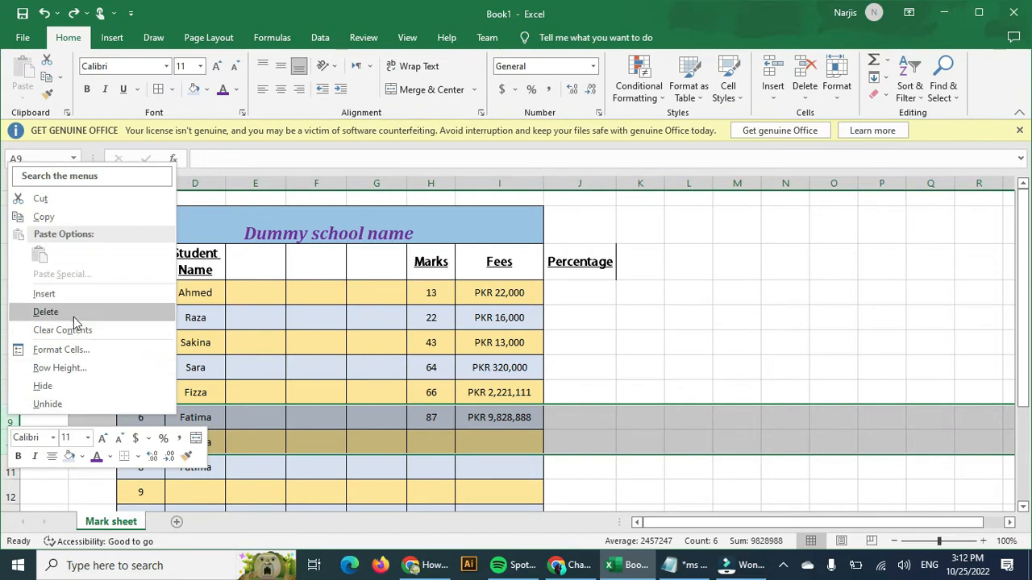
{"action": "key", "text": "Escape"}
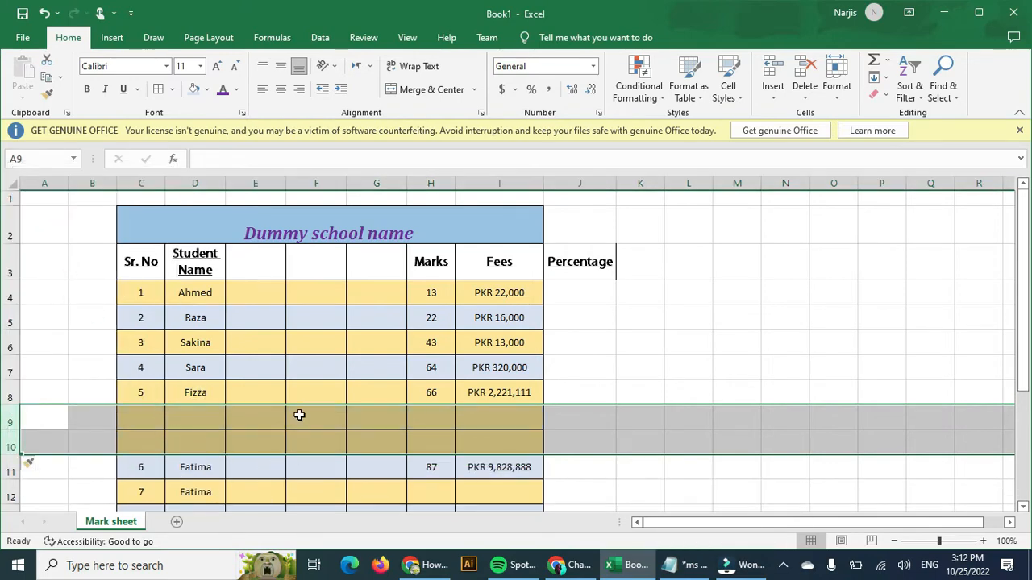
Step: Try inserting two more blank rows at rows 9 and 10, and undo both this and the previous row insertion
{"action": "left_click", "coordinate": [772, 100]}
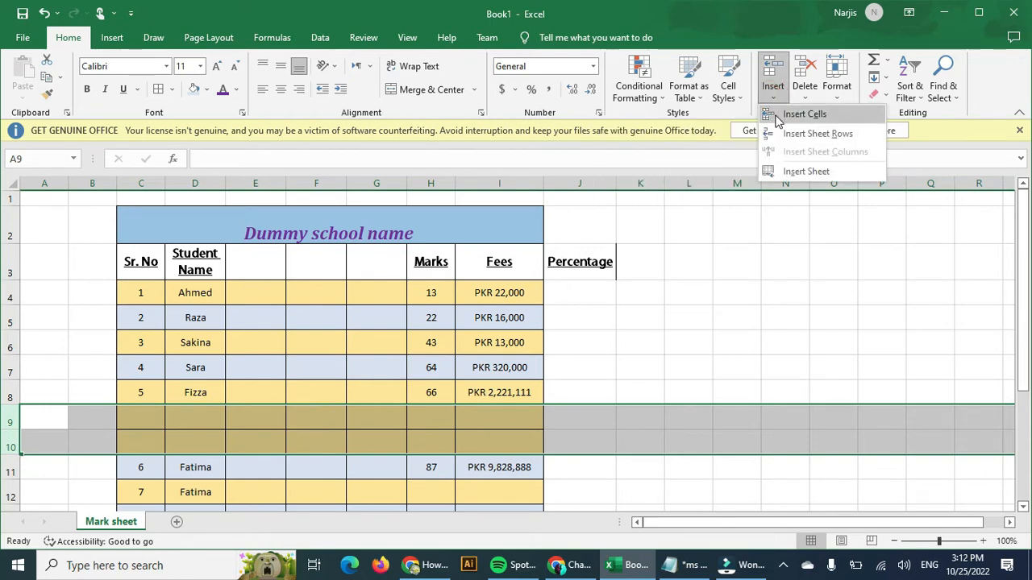
{"action": "left_click", "coordinate": [778, 120]}
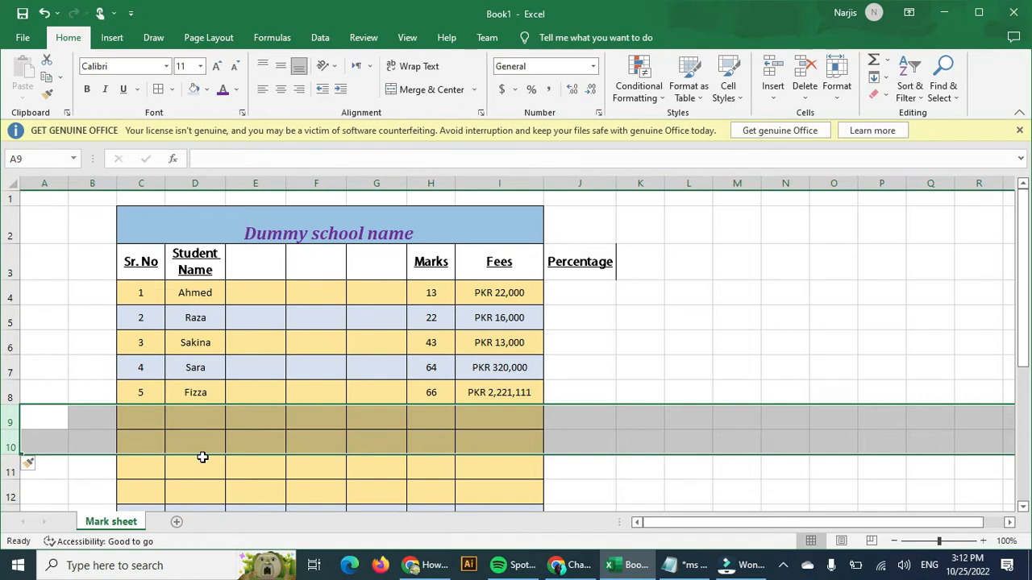
{"action": "key", "text": "ctrl+z"}
Step: Enter the subject headers English, Urdu and PStd in the three blank header cells E3 to G3
{"action": "left_click", "coordinate": [427, 267]}
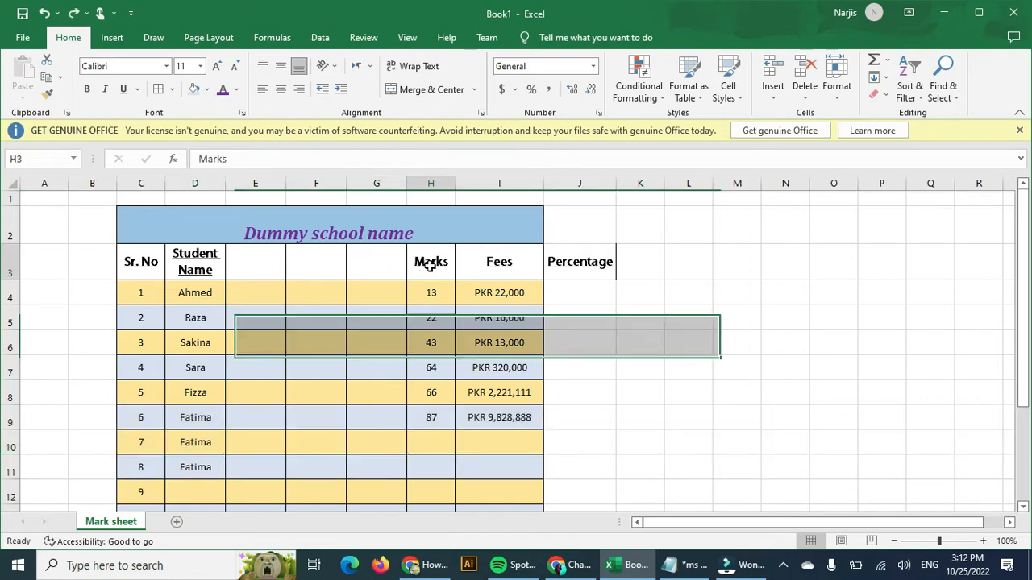
{"action": "left_click", "coordinate": [245, 267]}
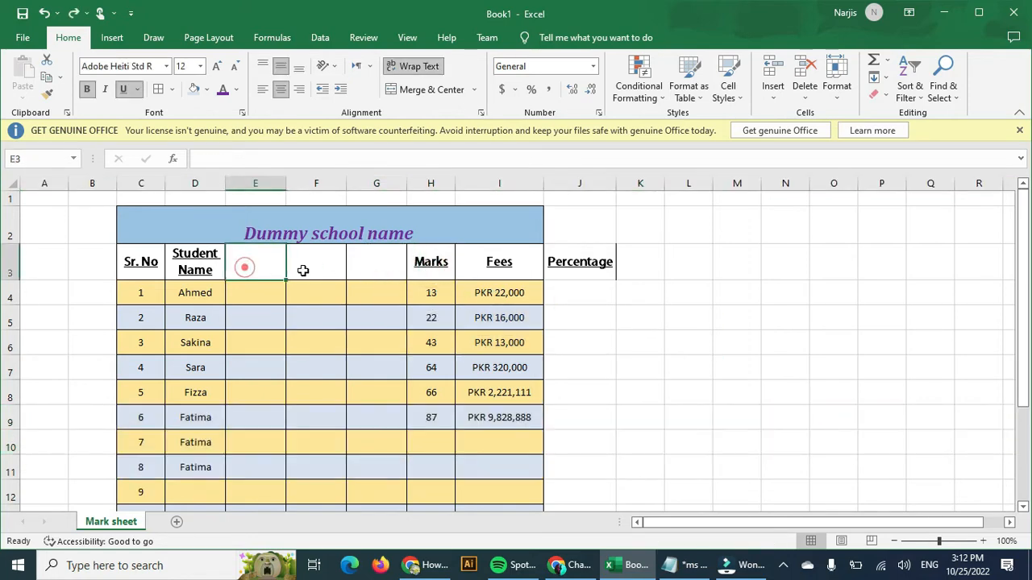
{"action": "type", "text": "E"}
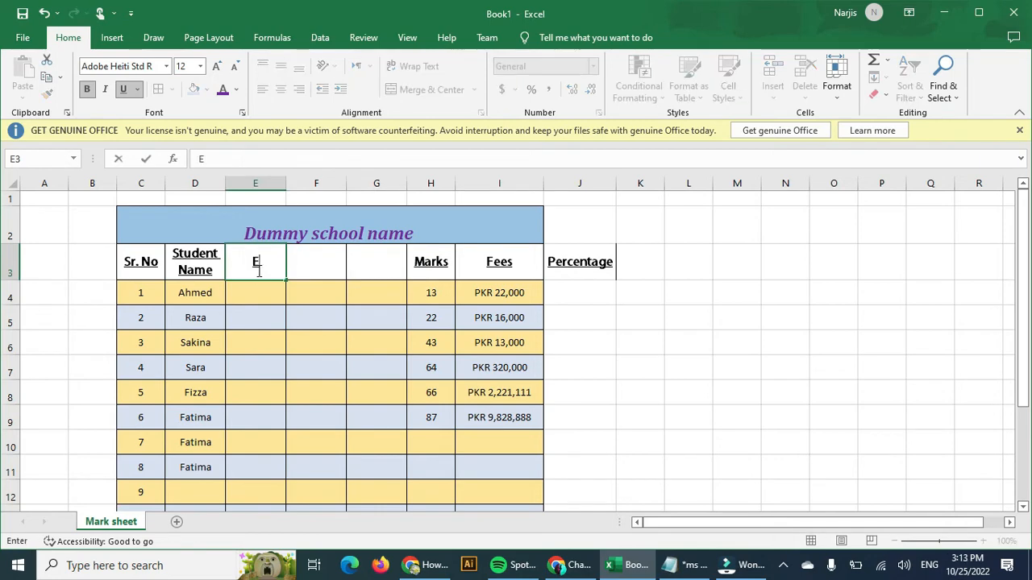
{"action": "type", "text": "nglish"}
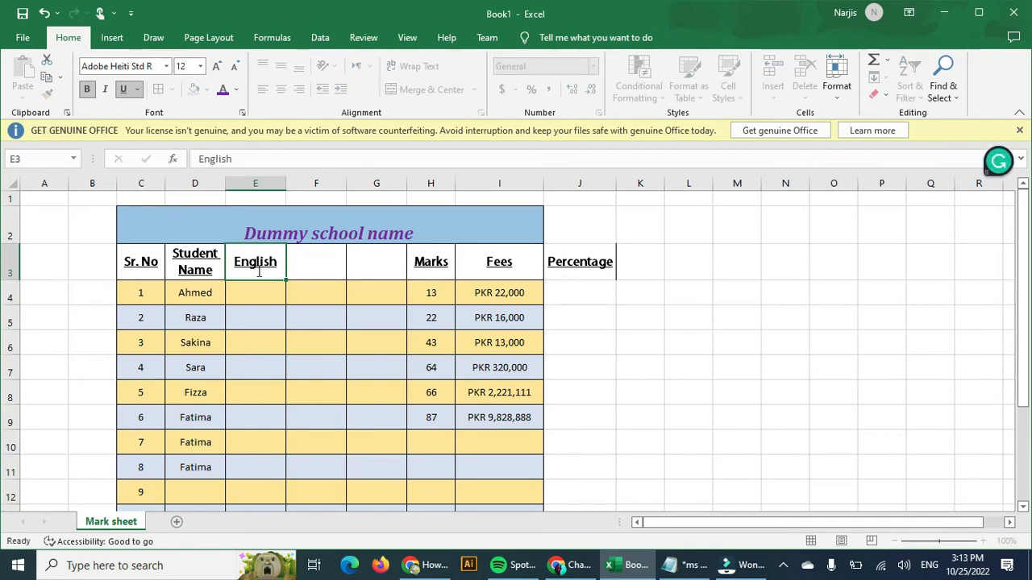
{"action": "key", "text": "Tab"}
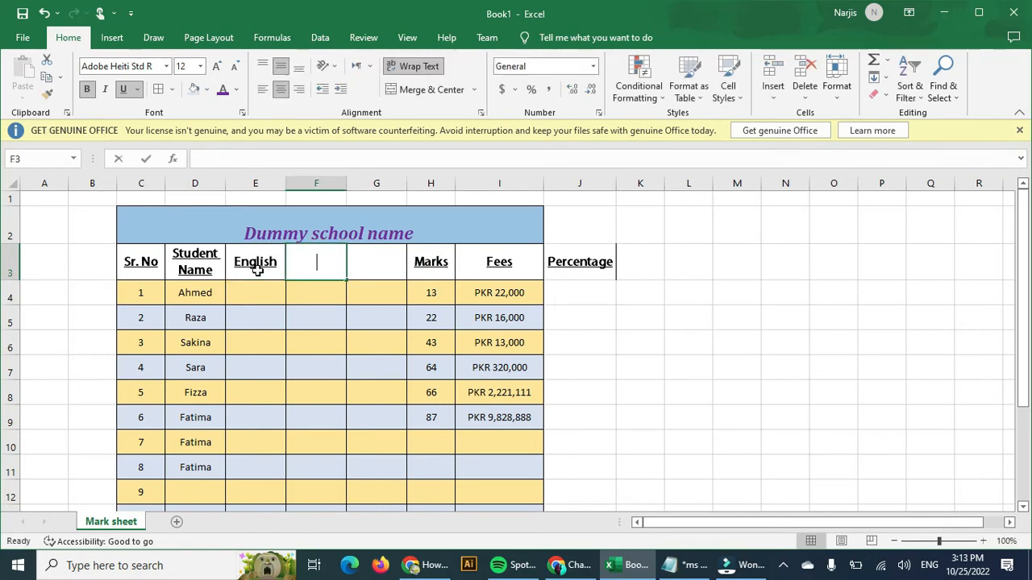
{"action": "type", "text": "Urdu"}
{"action": "key", "text": "Tab"}
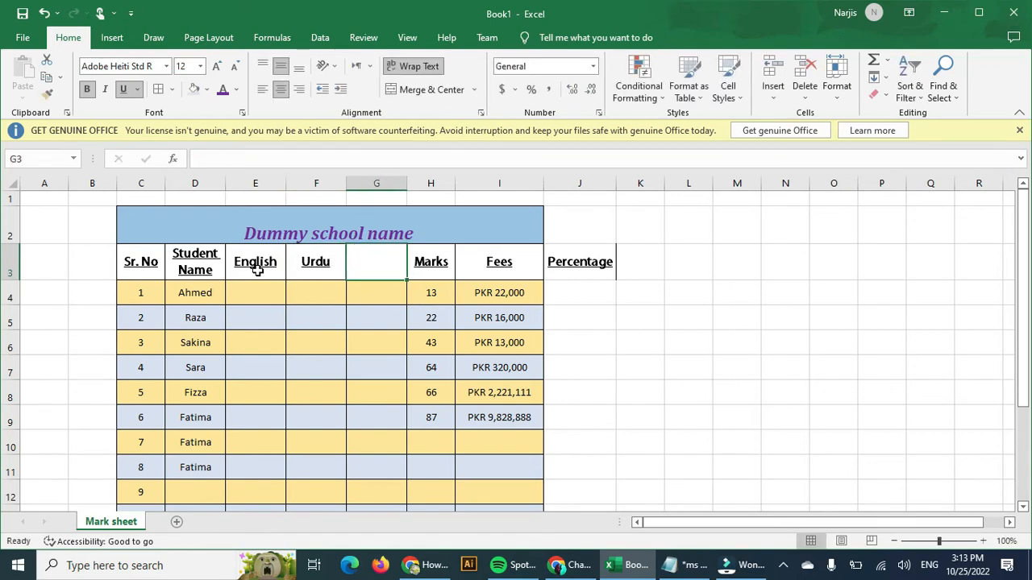
{"action": "type", "text": "PStd"}
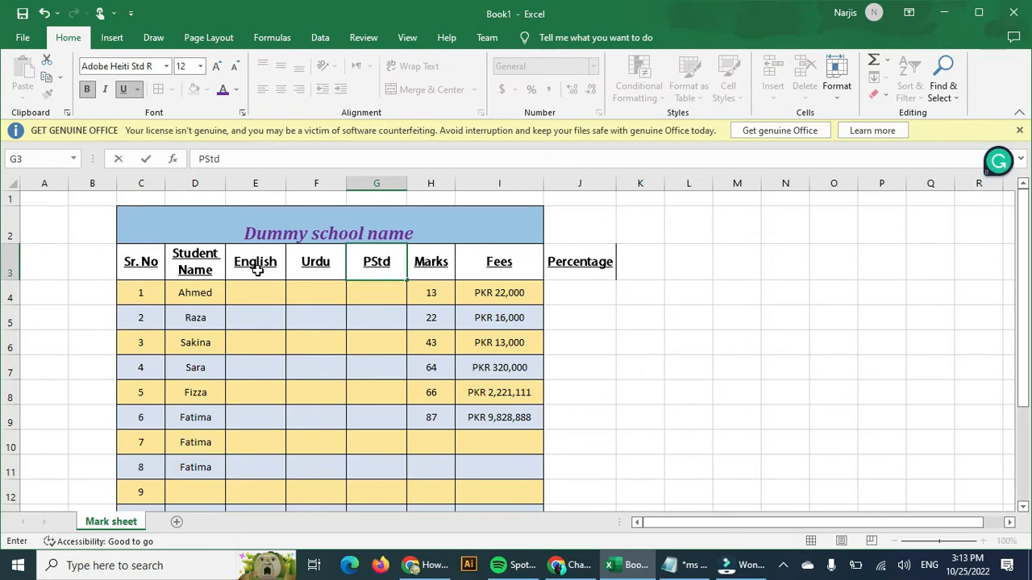
Step: Copy the six marks in H4:H9 into the English column, starting at cell E4
{"action": "left_click_drag", "start_coordinate": [432, 292], "coordinate": [447, 423]}
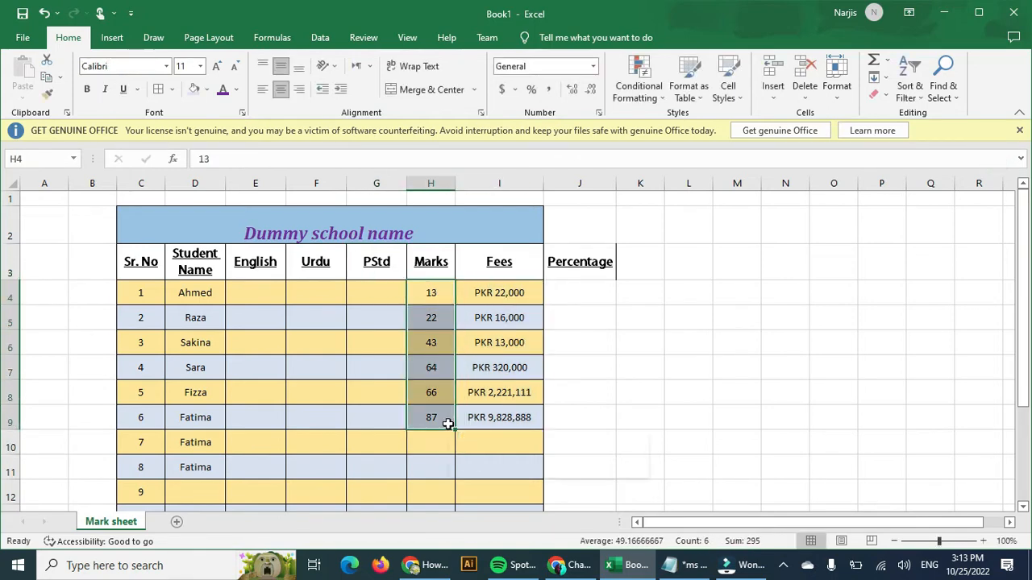
{"action": "right_click", "coordinate": [447, 424]}
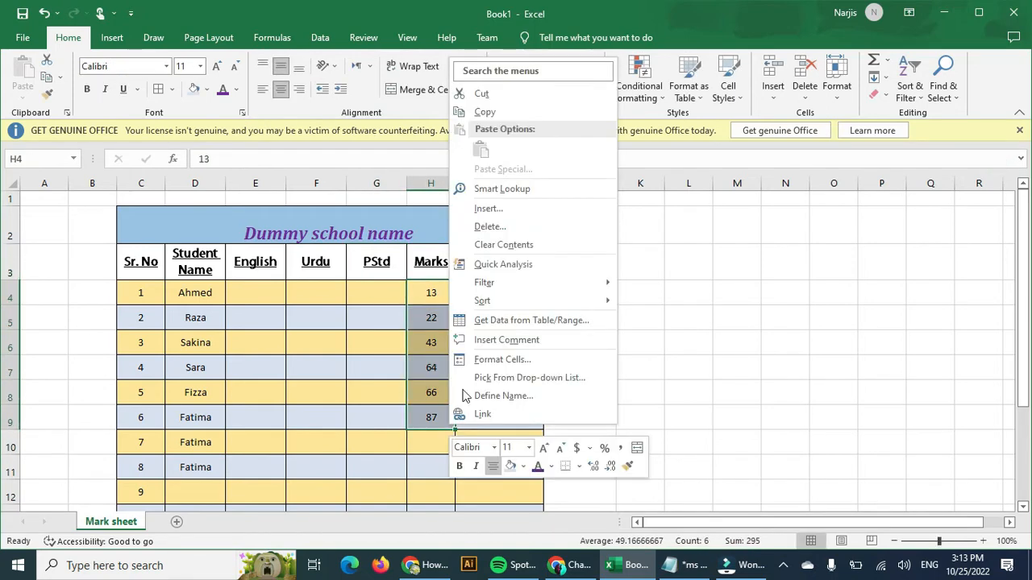
{"action": "left_click", "coordinate": [483, 111]}
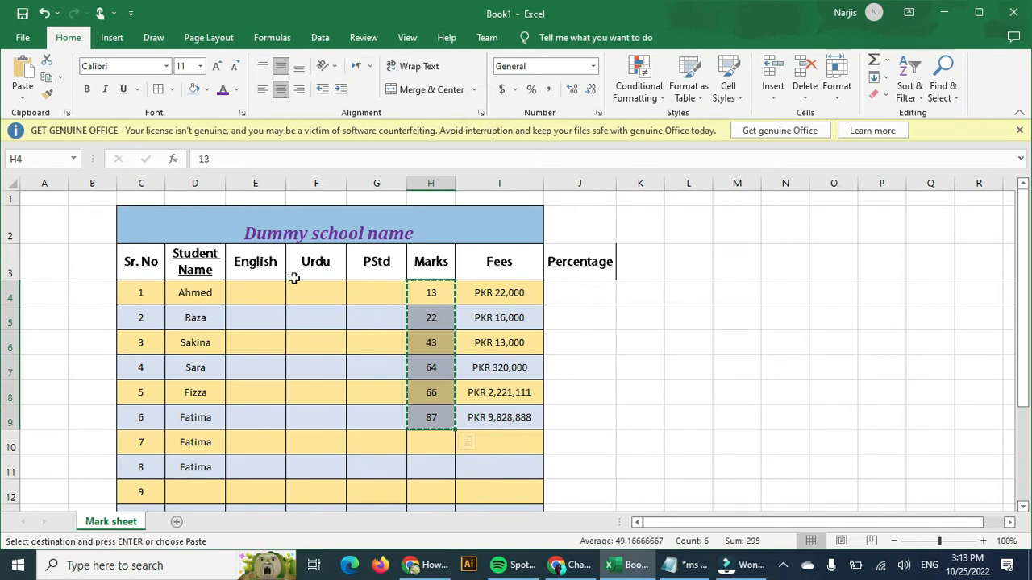
{"action": "left_click", "coordinate": [261, 290]}
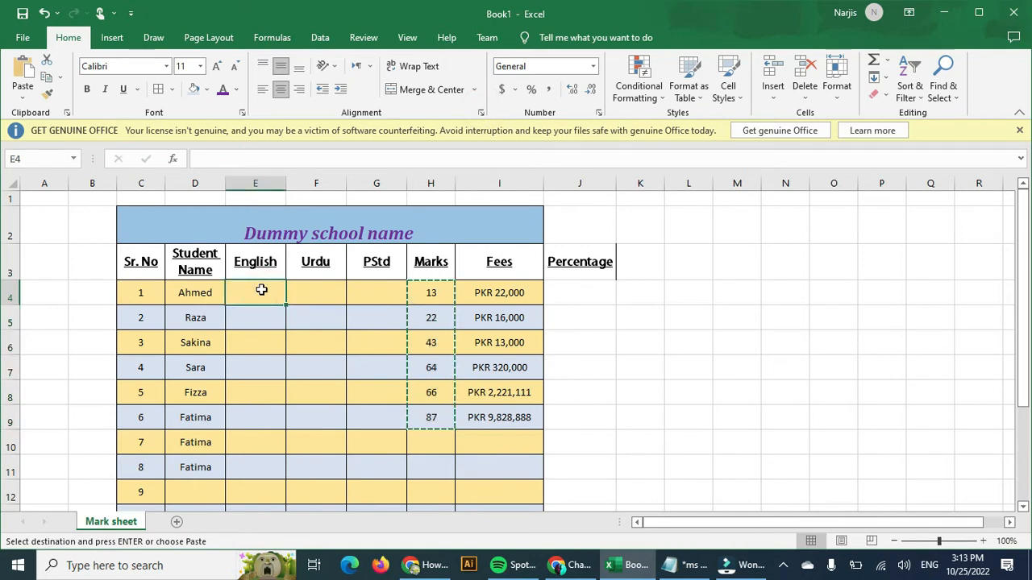
{"action": "key", "text": "ctrl+v"}
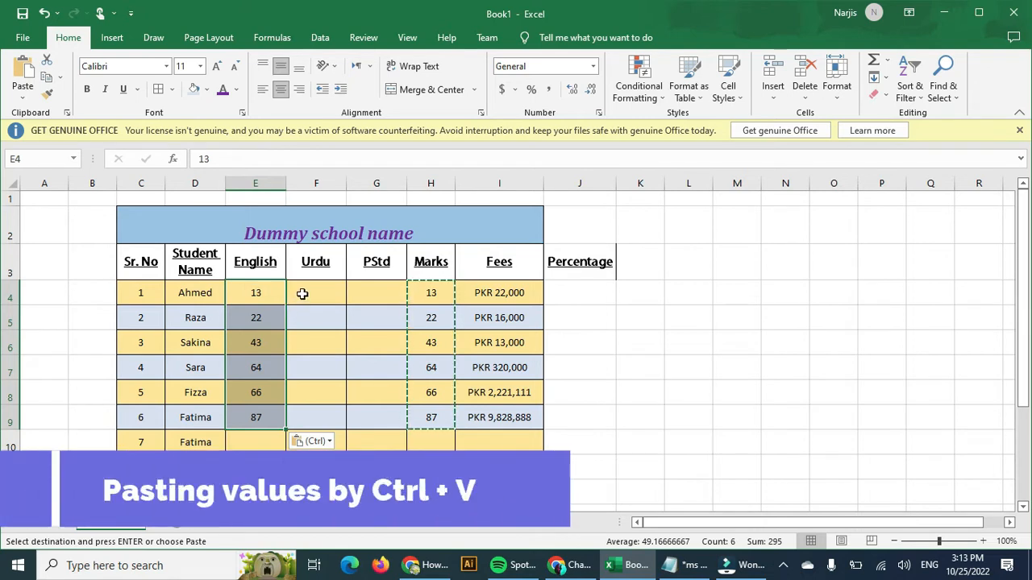
Step: Make the six values in the Marks column bold and underlined
{"action": "left_click_drag", "start_coordinate": [425, 292], "coordinate": [431, 418]}
{"action": "left_click", "coordinate": [86, 89]}
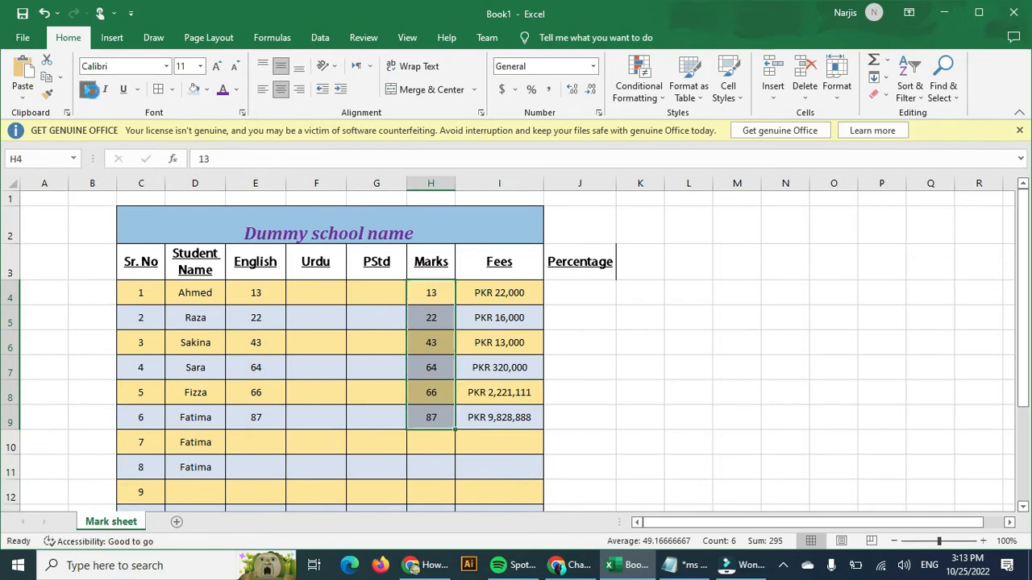
{"action": "left_click", "coordinate": [122, 91]}
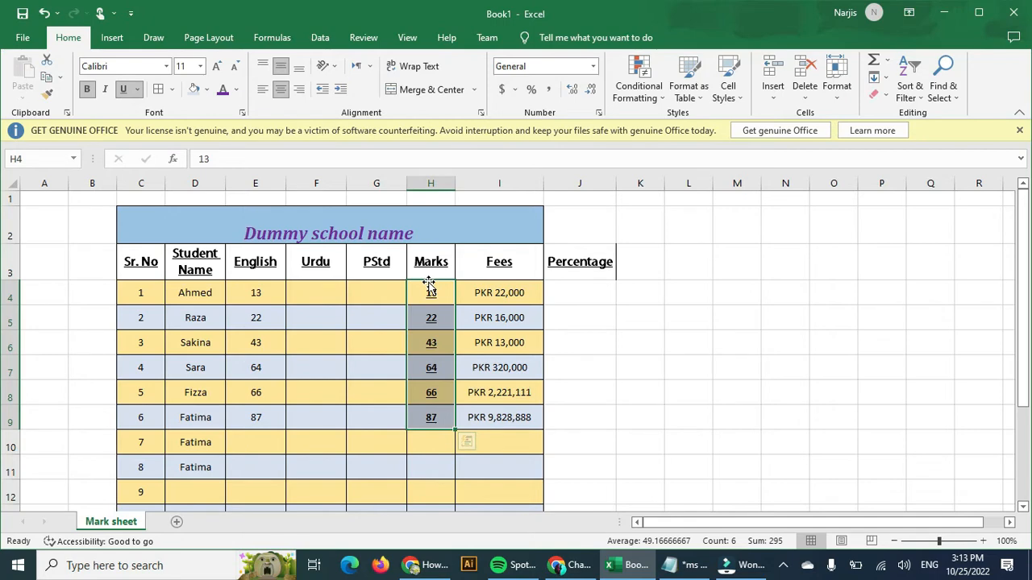
Step: Copy the bold, underlined marks and paste them into the Urdu column from F4 as values only
{"action": "left_click_drag", "start_coordinate": [429, 286], "coordinate": [443, 411]}
{"action": "key", "text": "ctrl+c"}
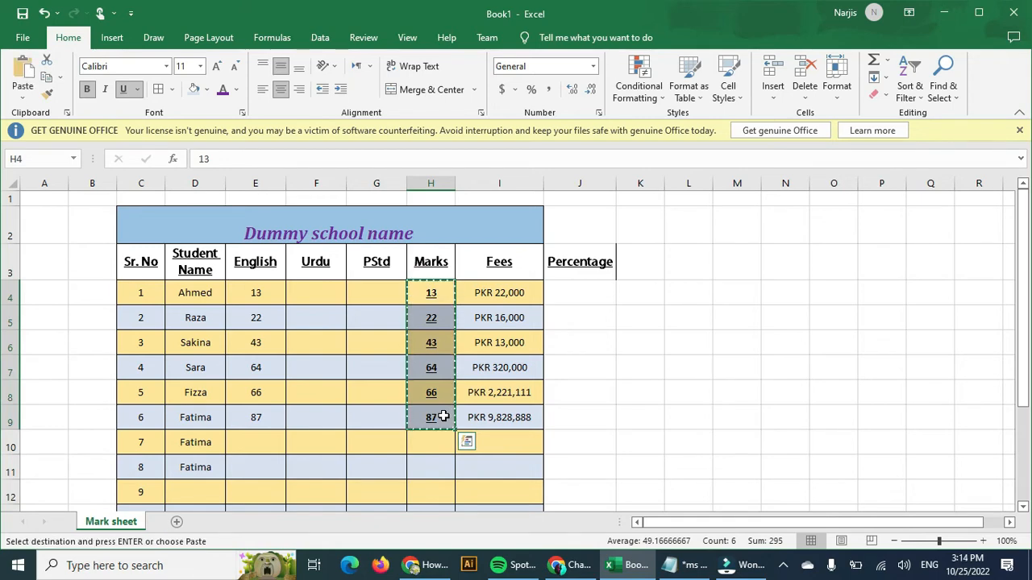
{"action": "right_click", "coordinate": [309, 298]}
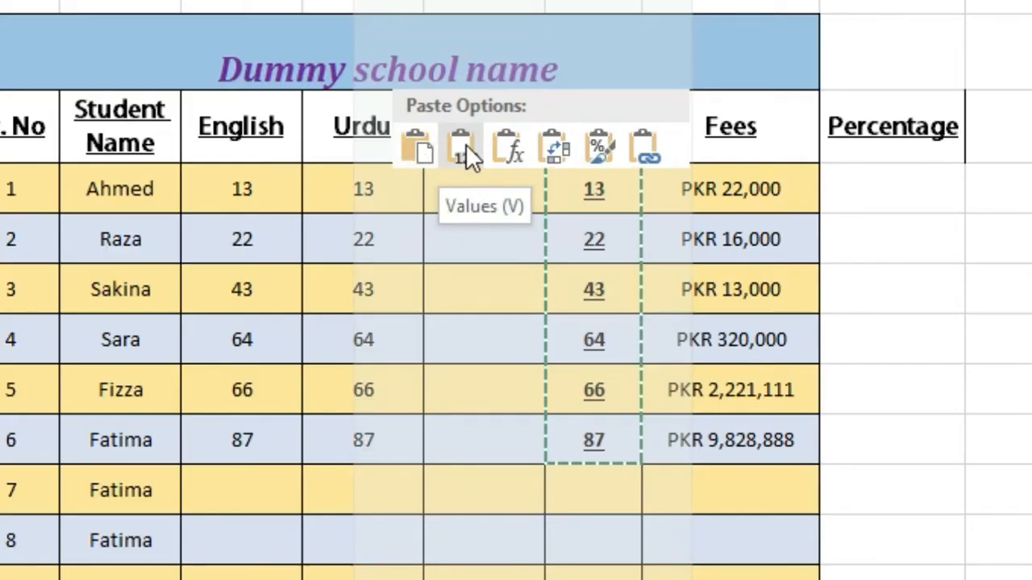
{"action": "left_click", "coordinate": [466, 144]}
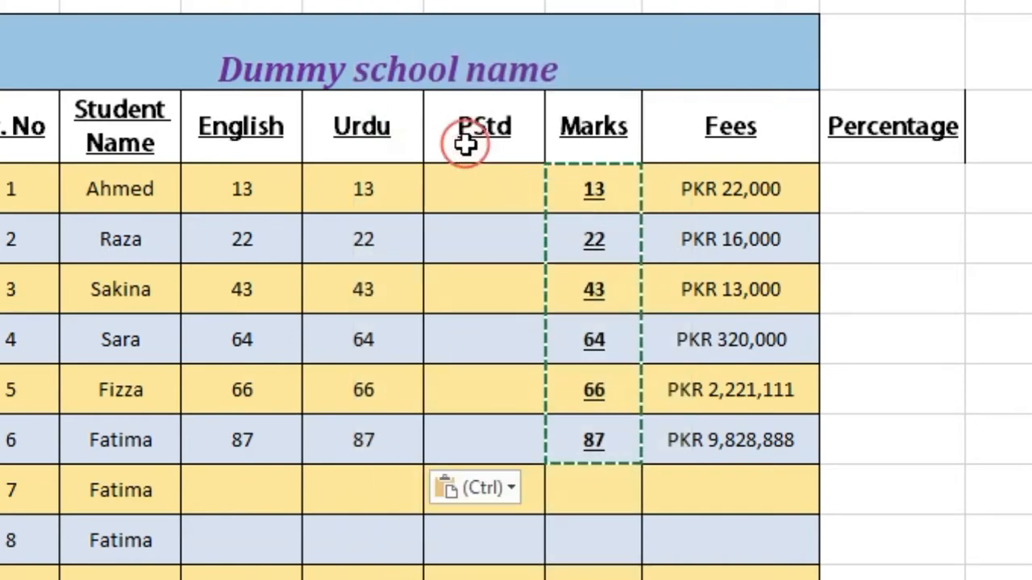
{"action": "left_click_drag", "start_coordinate": [594, 187], "coordinate": [594, 292]}
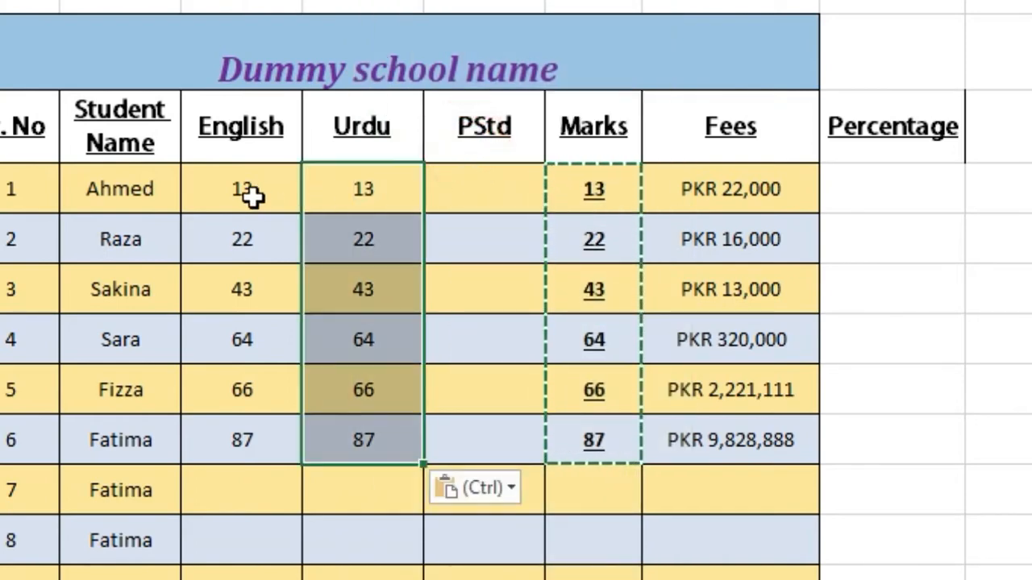
Step: Delete the six values in the Marks column and undo the deletion
{"action": "left_click_drag", "start_coordinate": [431, 345], "coordinate": [431, 416]}
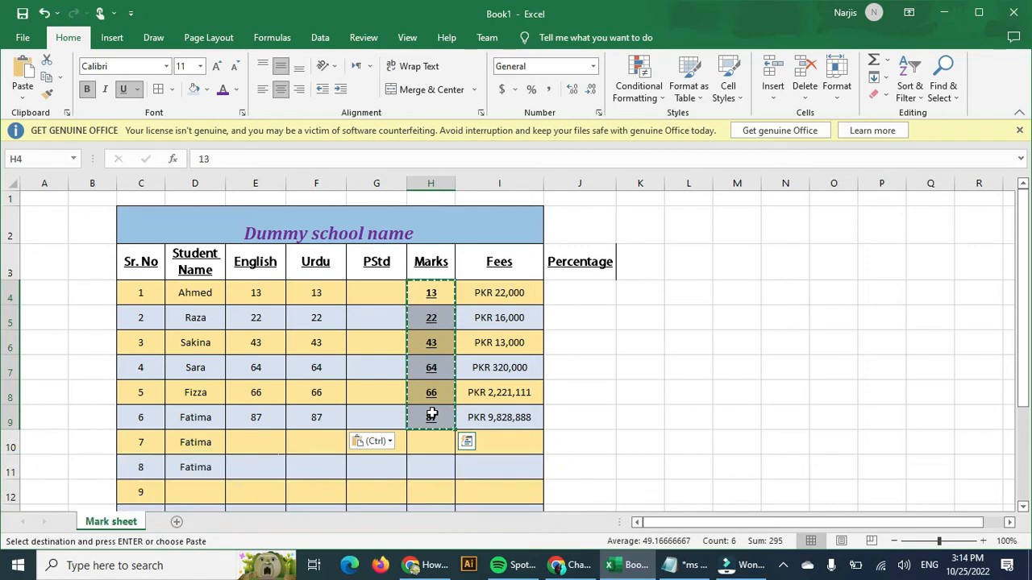
{"action": "key", "text": "Delete"}
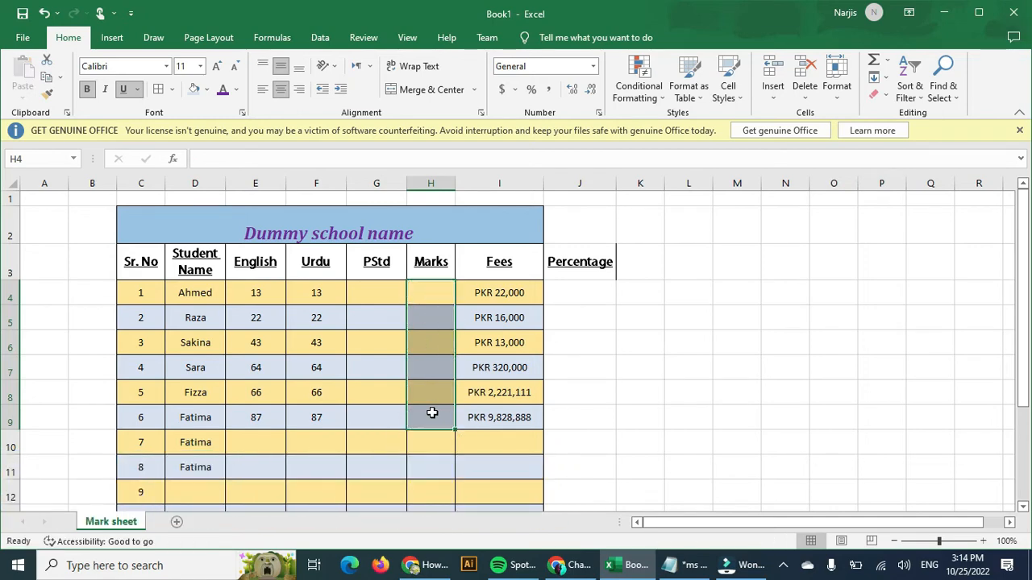
{"action": "key", "text": "ctrl+z"}
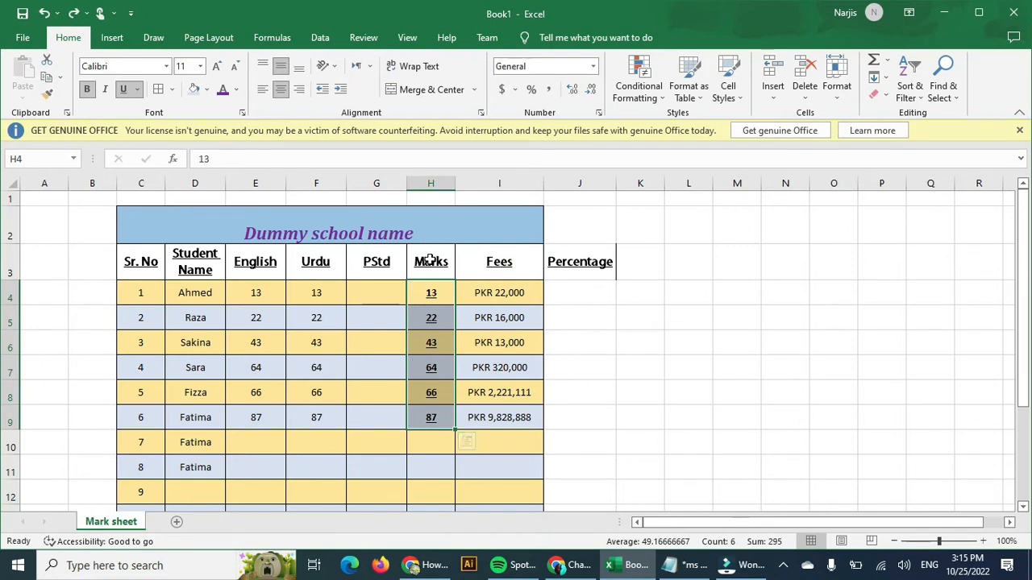
Step: Clear only the formats of the six cells in the Marks column and undo it
{"action": "left_click", "coordinate": [884, 100]}
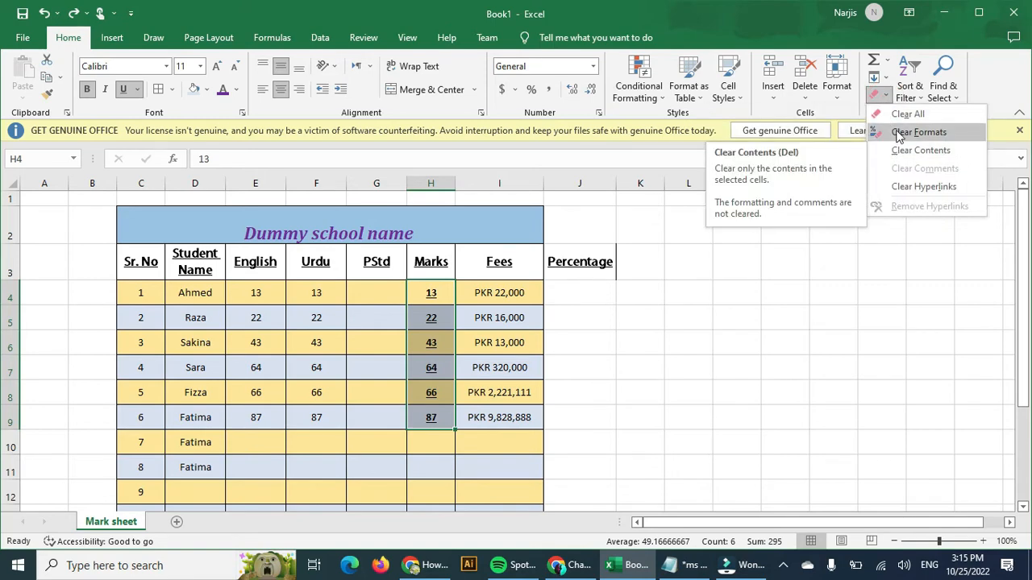
{"action": "left_click", "coordinate": [896, 132]}
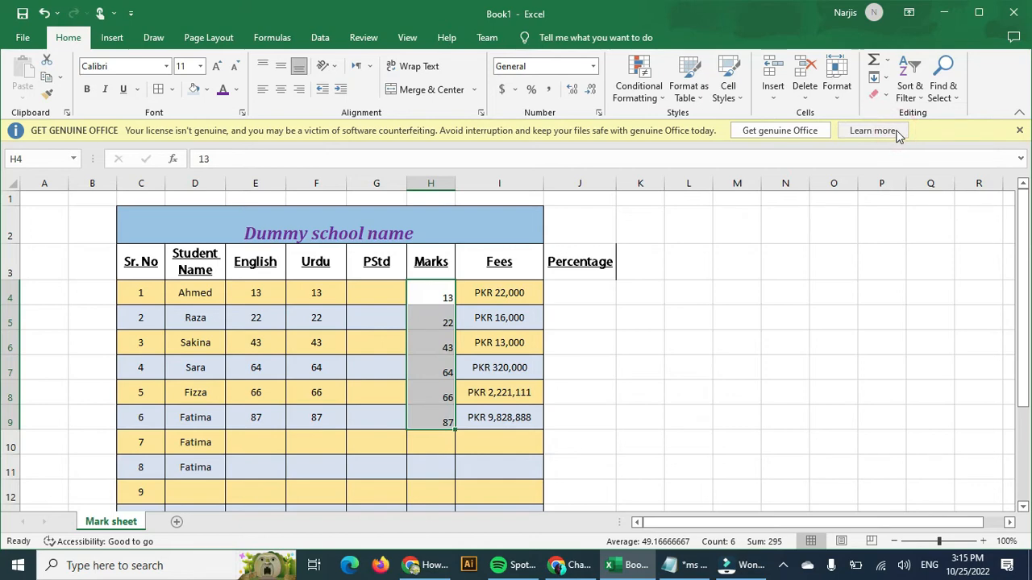
{"action": "key", "text": "ctrl+z"}
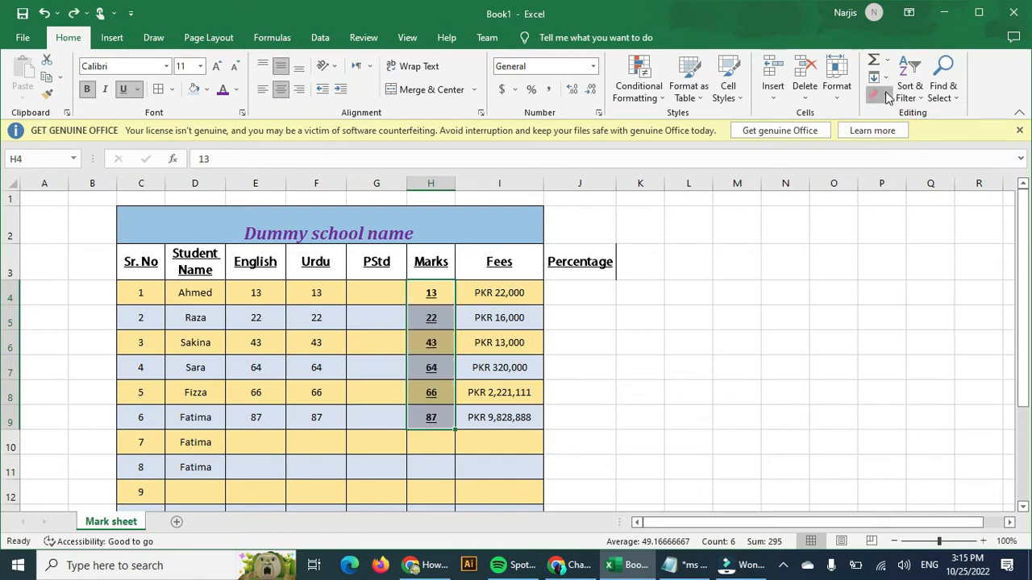
Step: Clear only the contents of cells H4:H9 in the Marks column, keeping their formatting
{"action": "left_click", "coordinate": [885, 95]}
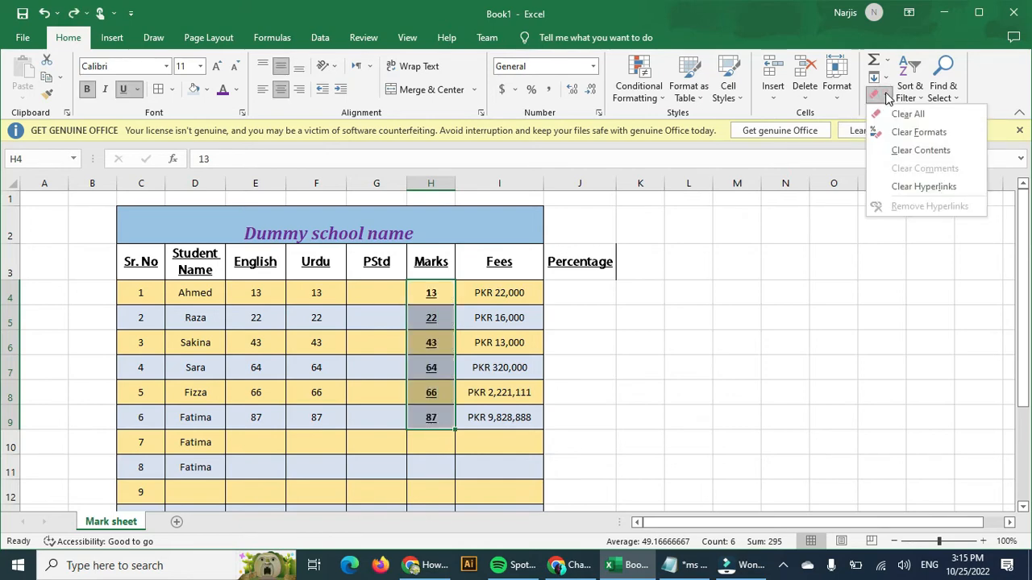
{"action": "left_click", "coordinate": [921, 150]}
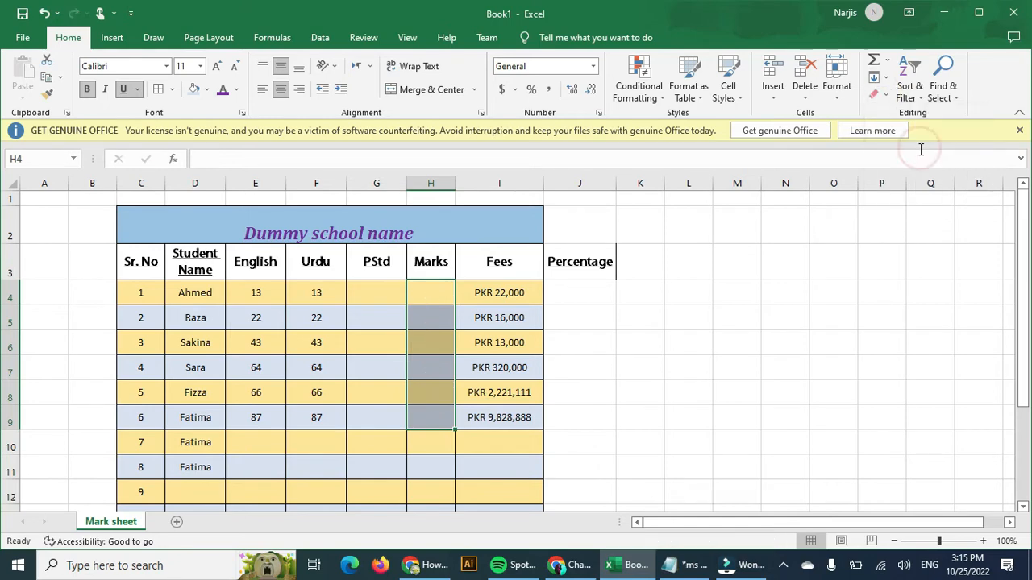
{"action": "left_click", "coordinate": [332, 324]}
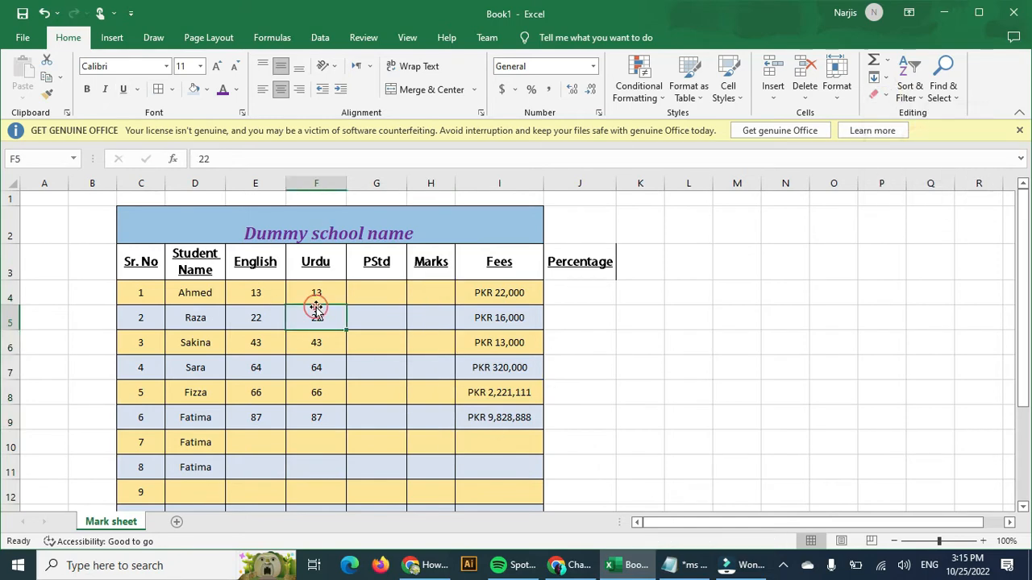
Step: Change the first two students' English marks to 45 and 89
{"action": "left_click", "coordinate": [262, 292]}
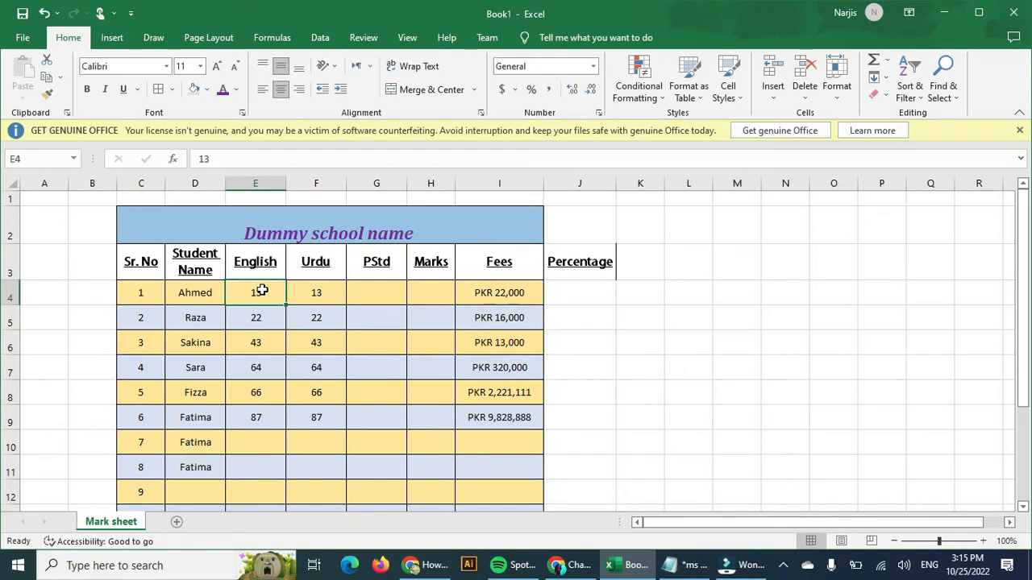
{"action": "type", "text": "45"}
{"action": "key", "text": "Return"}
{"action": "type", "text": "89"}
{"action": "left_click", "coordinate": [344, 307]}
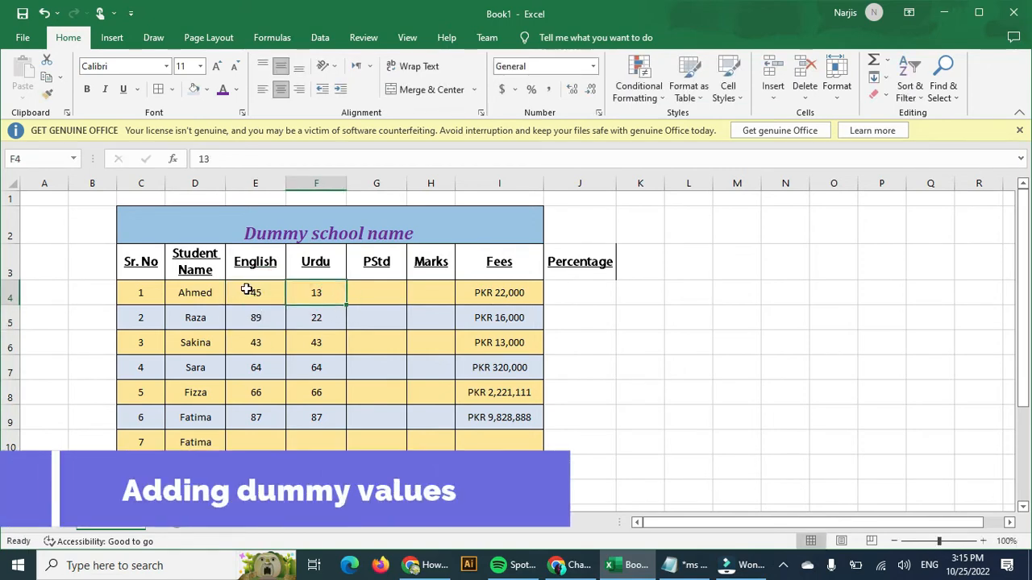
Step: Change the fifth and sixth students' Urdu marks to 56 and 23
{"action": "left_click", "coordinate": [330, 390]}
{"action": "type", "text": "56"}
{"action": "left_click", "coordinate": [328, 416]}
{"action": "type", "text": "23"}
Step: Copy the six English marks into the PStd column, starting at the first student's row
{"action": "left_click_drag", "start_coordinate": [274, 292], "coordinate": [277, 416]}
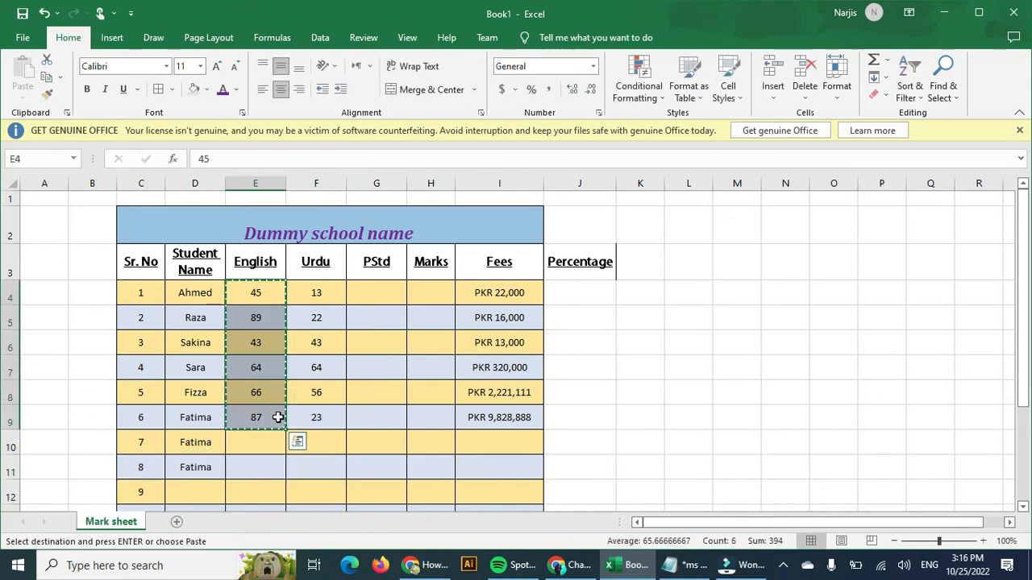
{"action": "key", "text": "ctrl+c"}
{"action": "left_click", "coordinate": [392, 294]}
{"action": "key", "text": "ctrl+v"}
Step: Rename the Marks header to Total Marks and wrap its text within the cell
{"action": "double_click", "coordinate": [411, 256]}
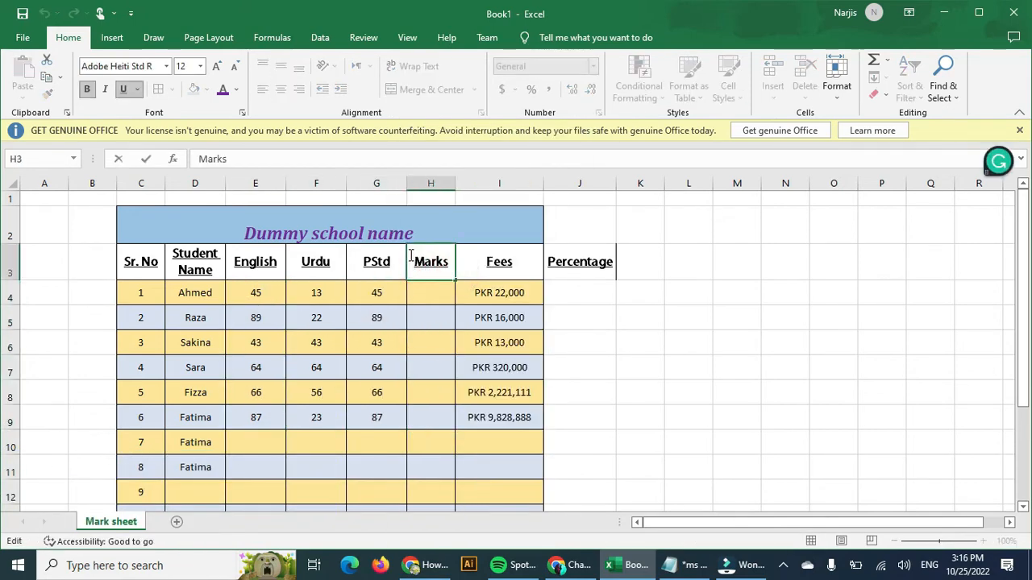
{"action": "type", "text": "Total"}
{"action": "key", "text": "Return"}
{"action": "left_click", "coordinate": [413, 274]}
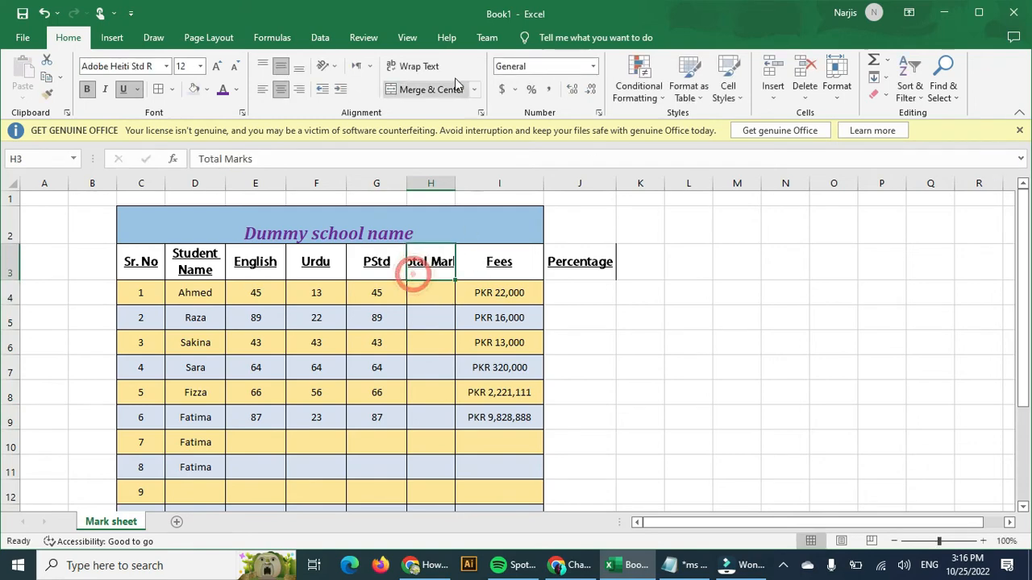
{"action": "left_click", "coordinate": [418, 66]}
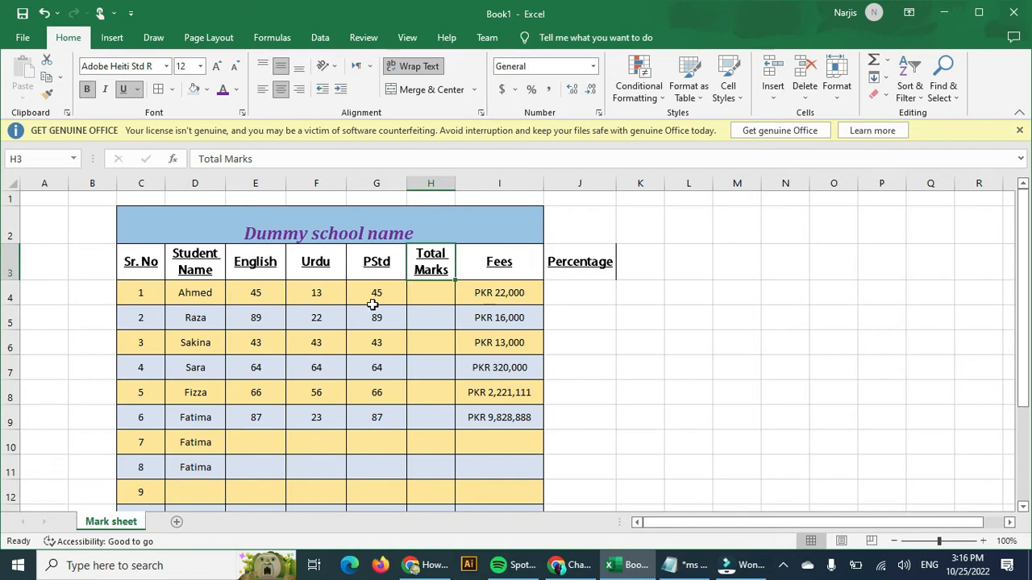
Step: Merge and center the school title across columns C to J, and add borders to the Percentage column
{"action": "left_click", "coordinate": [423, 299]}
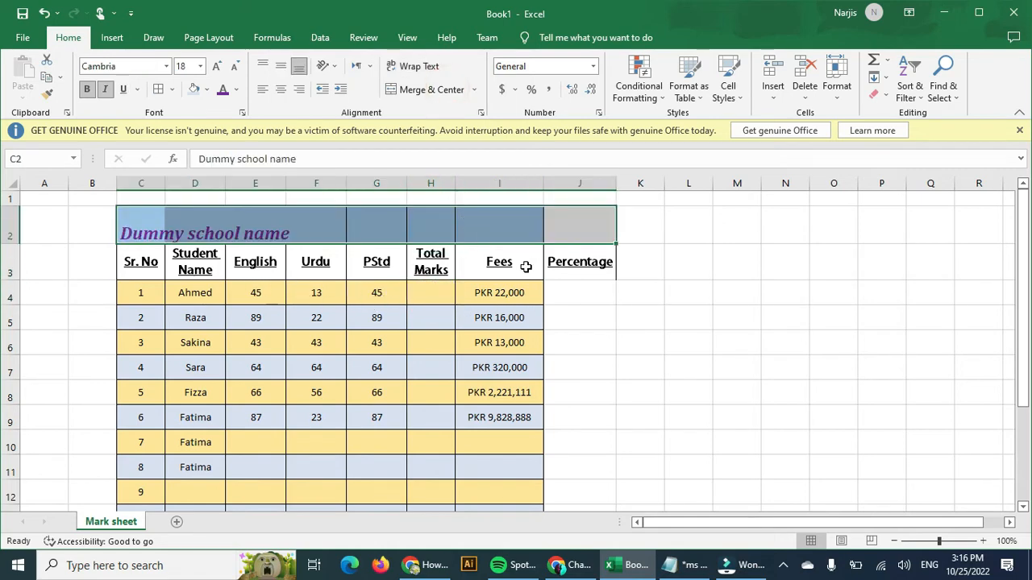
{"action": "left_click", "coordinate": [537, 261]}
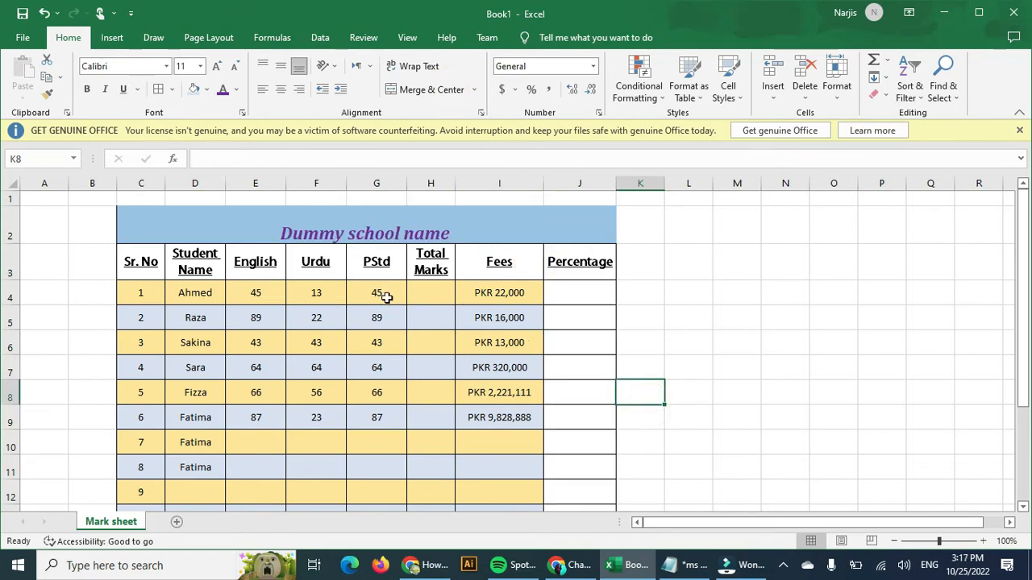
Step: Try to total the first student's English, Urdu and PStd marks with =sum in cell H4
{"action": "left_click", "coordinate": [417, 297]}
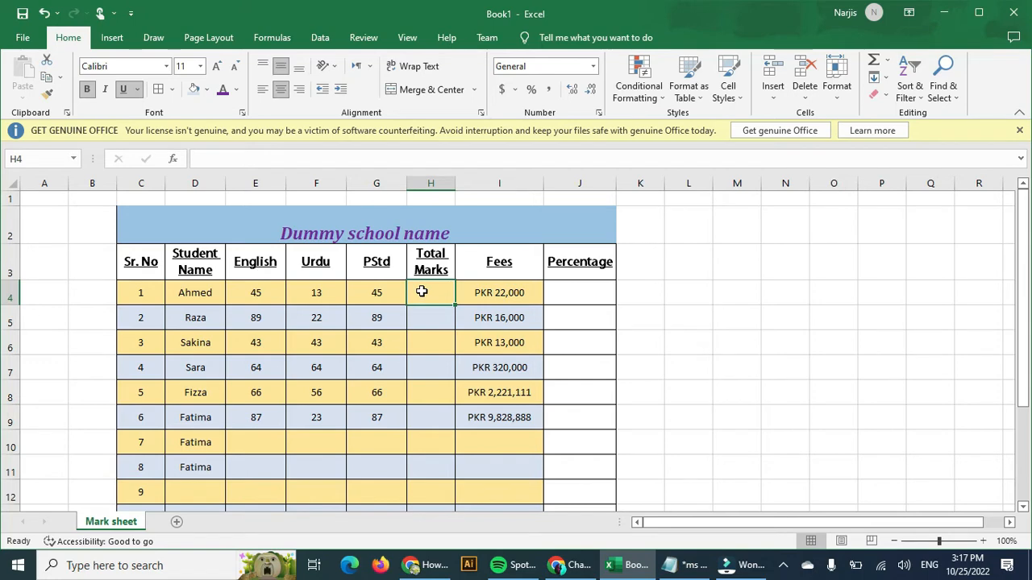
{"action": "type", "text": "="}
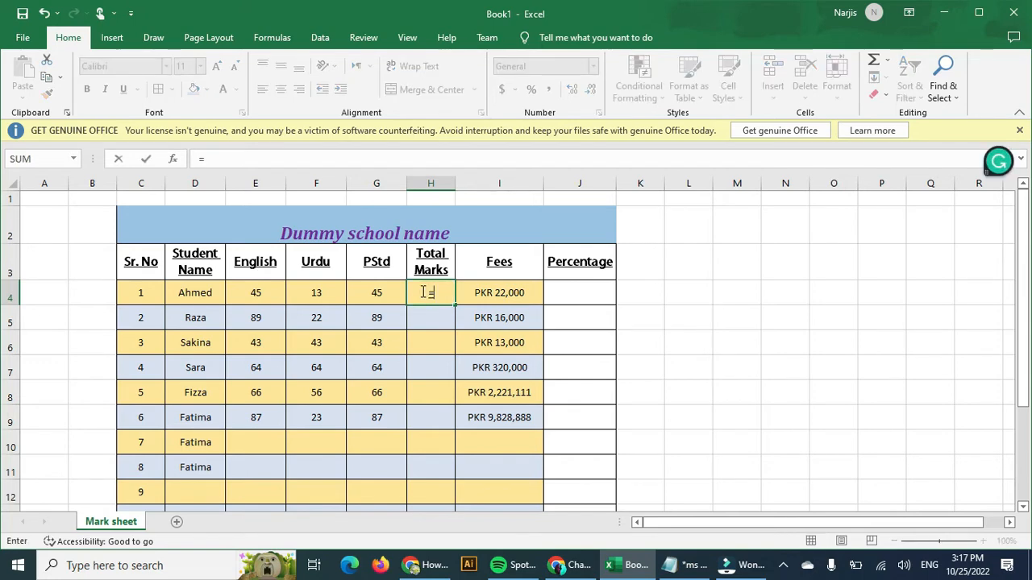
{"action": "type", "text": "sum"}
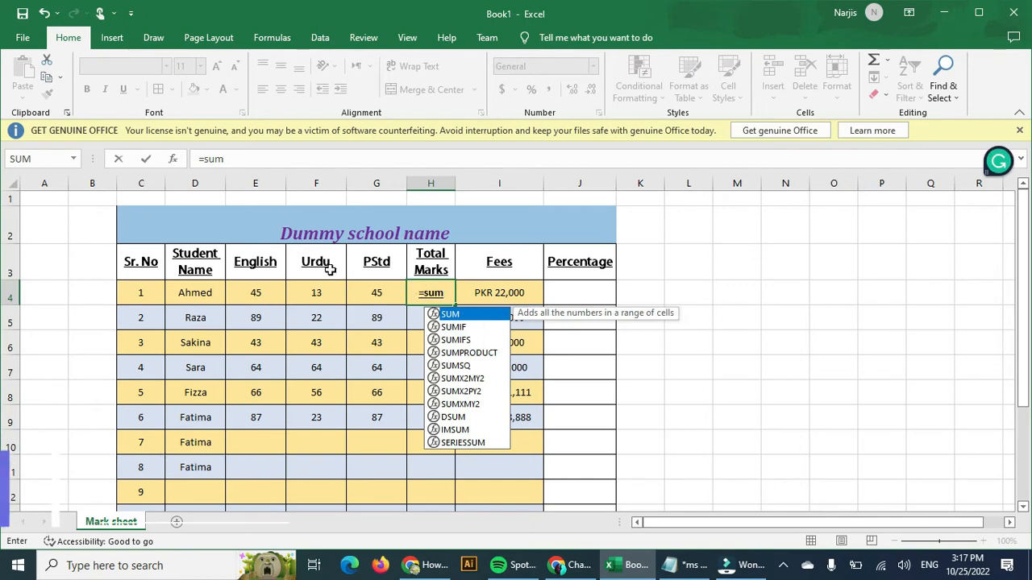
{"action": "left_click", "coordinate": [250, 298]}
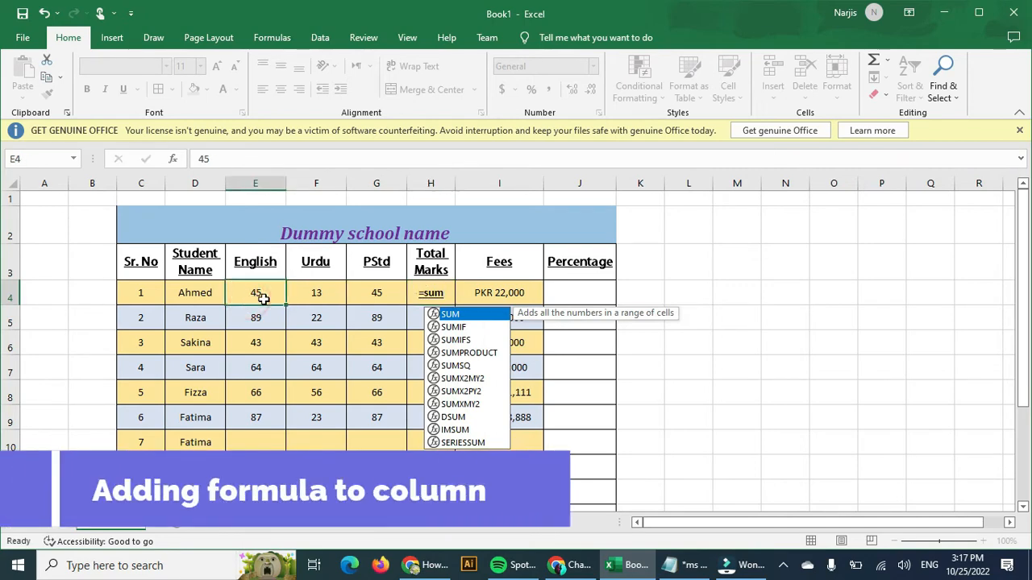
{"action": "left_click_drag", "start_coordinate": [278, 298], "coordinate": [355, 302]}
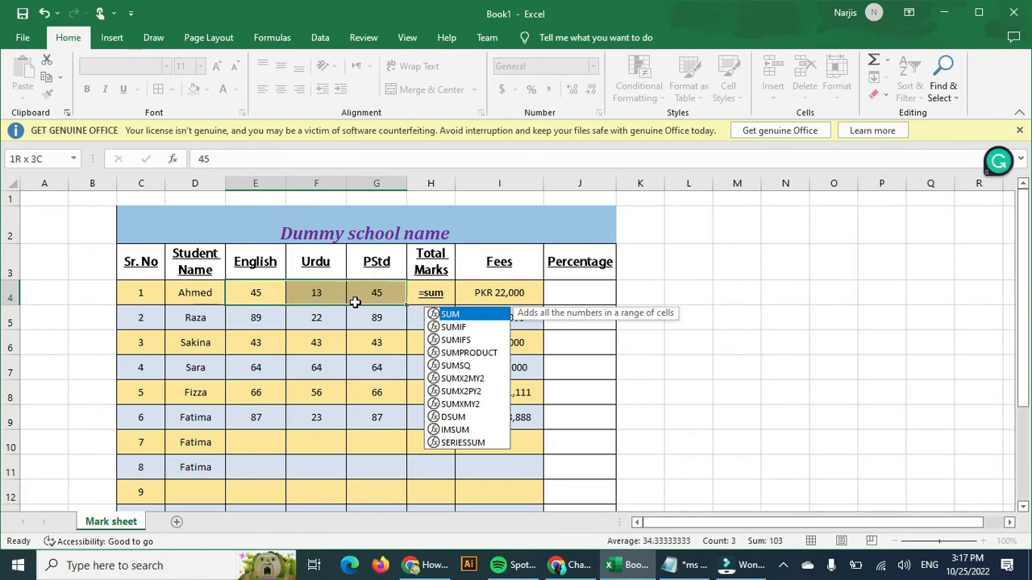
{"action": "key", "text": "Return"}
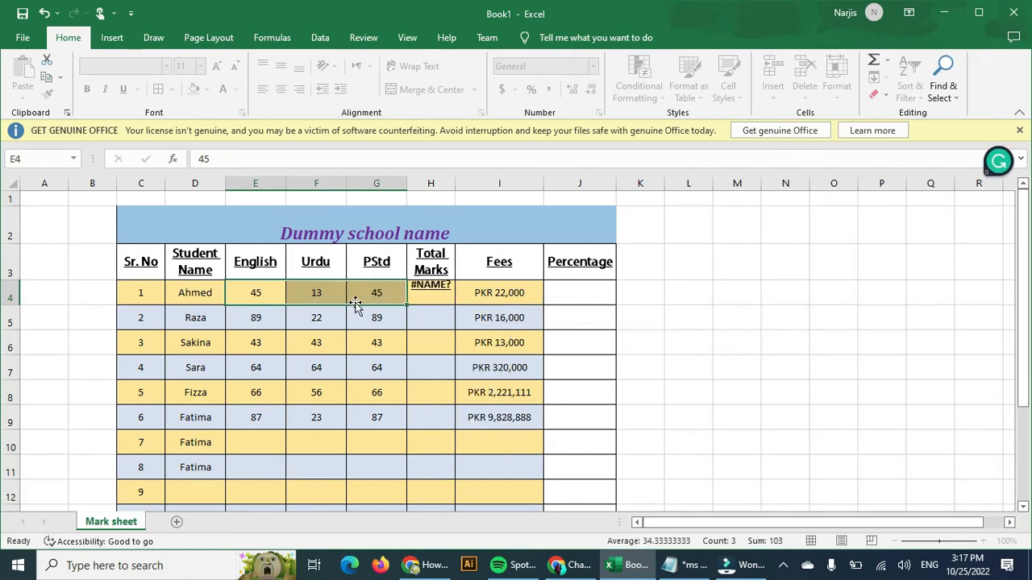
Step: Complete the first student's Total Marks formula in H4 as =sum(E4:G4)
{"action": "left_click", "coordinate": [428, 294]}
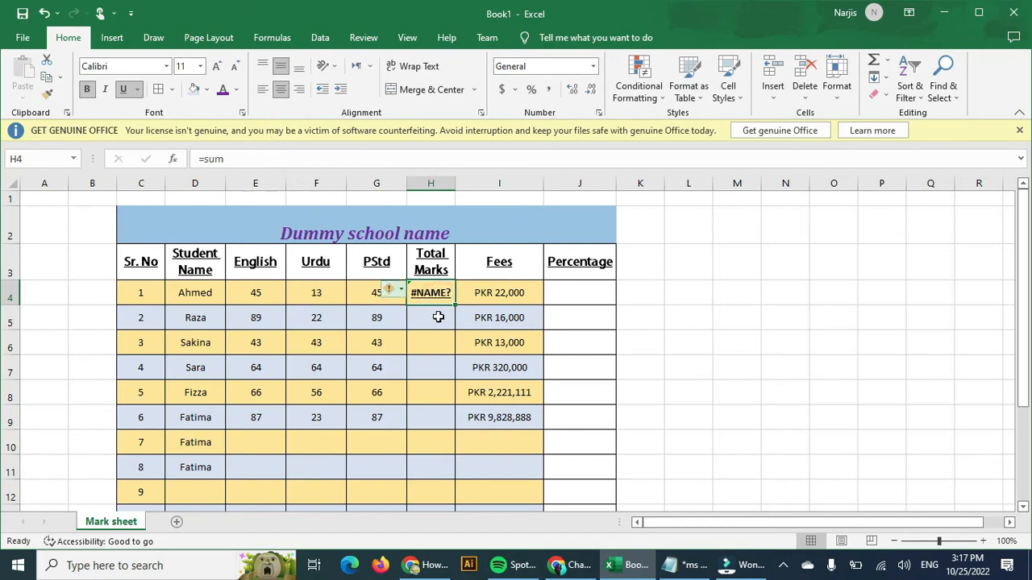
{"action": "left_click", "coordinate": [272, 161]}
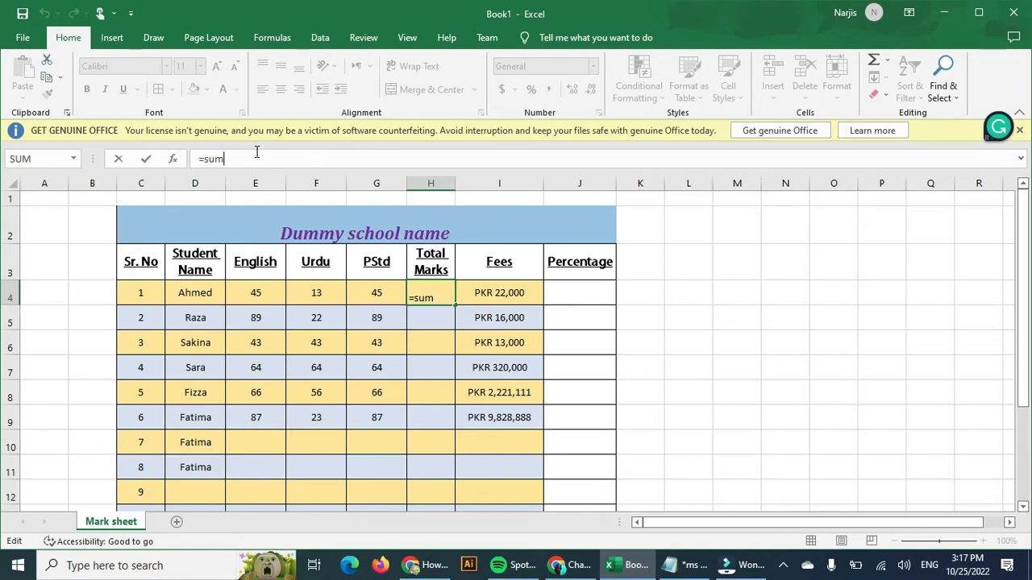
{"action": "left_click", "coordinate": [427, 298]}
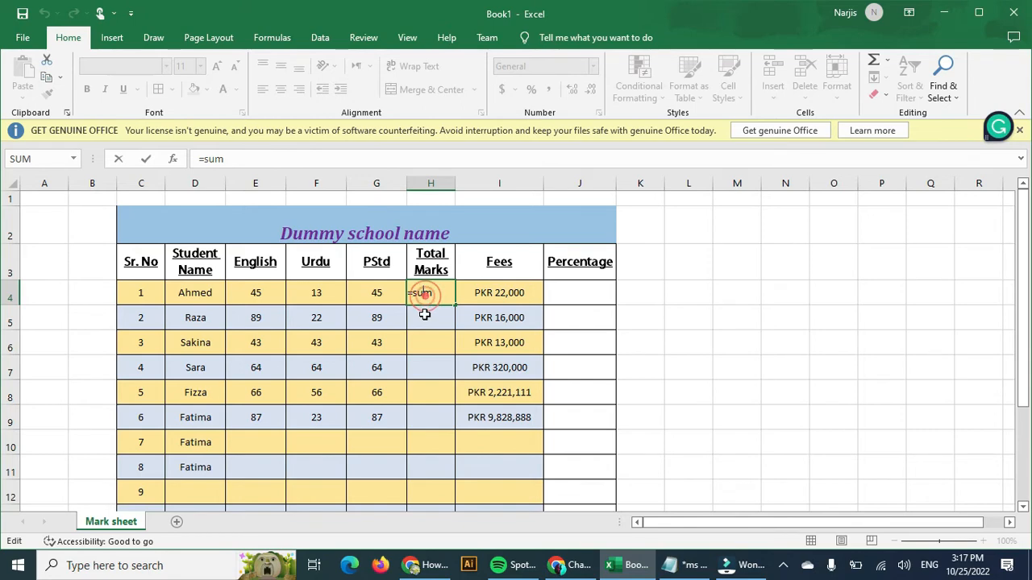
{"action": "left_click", "coordinate": [436, 295]}
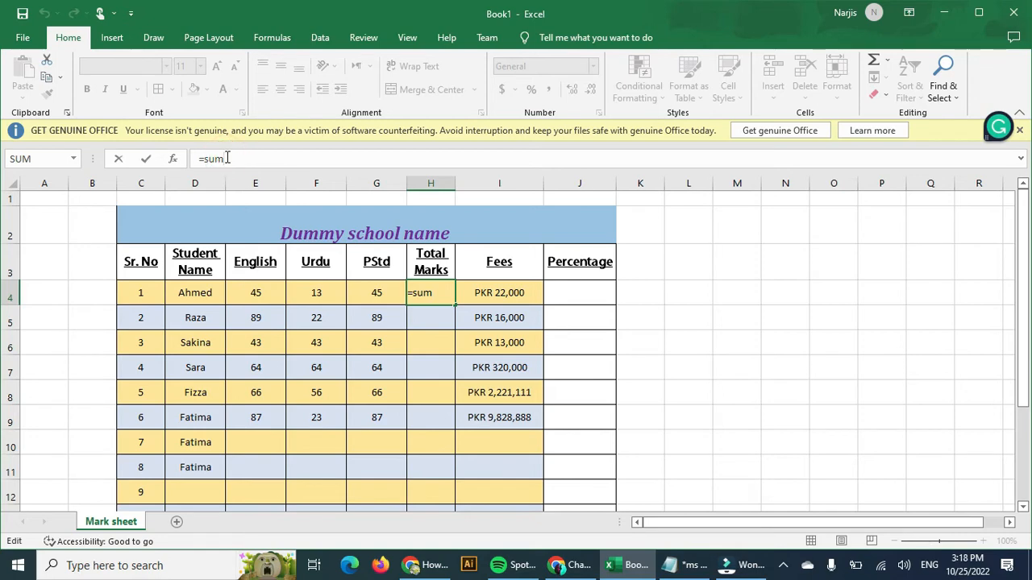
{"action": "type", "text": "("}
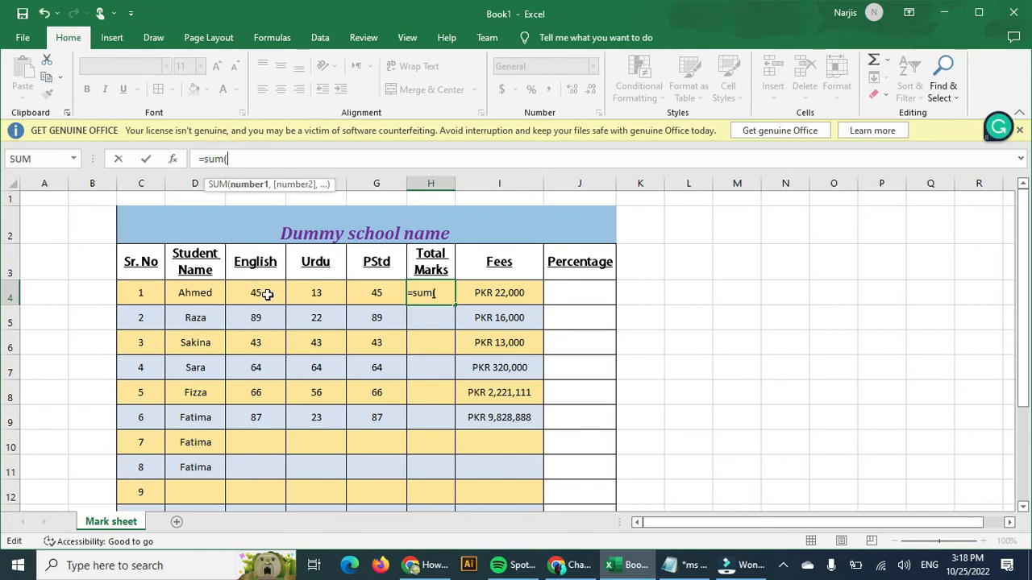
{"action": "left_click_drag", "start_coordinate": [268, 295], "coordinate": [367, 293]}
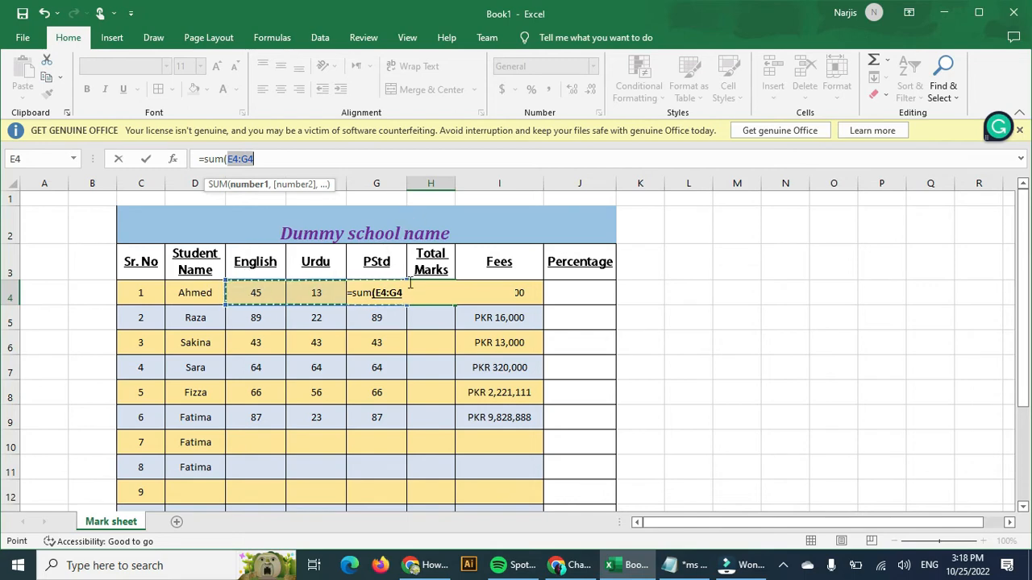
{"action": "left_click", "coordinate": [277, 159]}
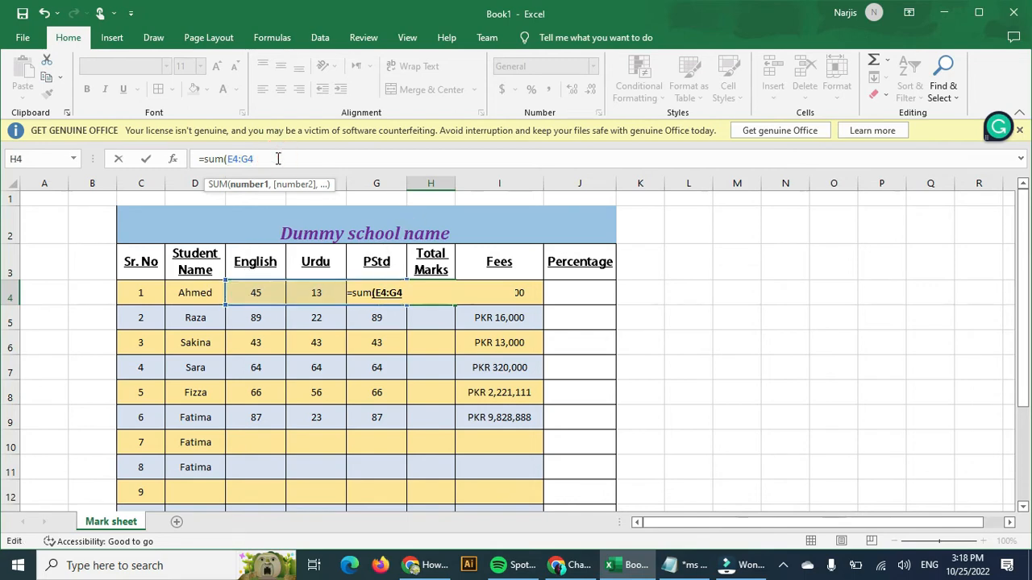
{"action": "type", "text": ")"}
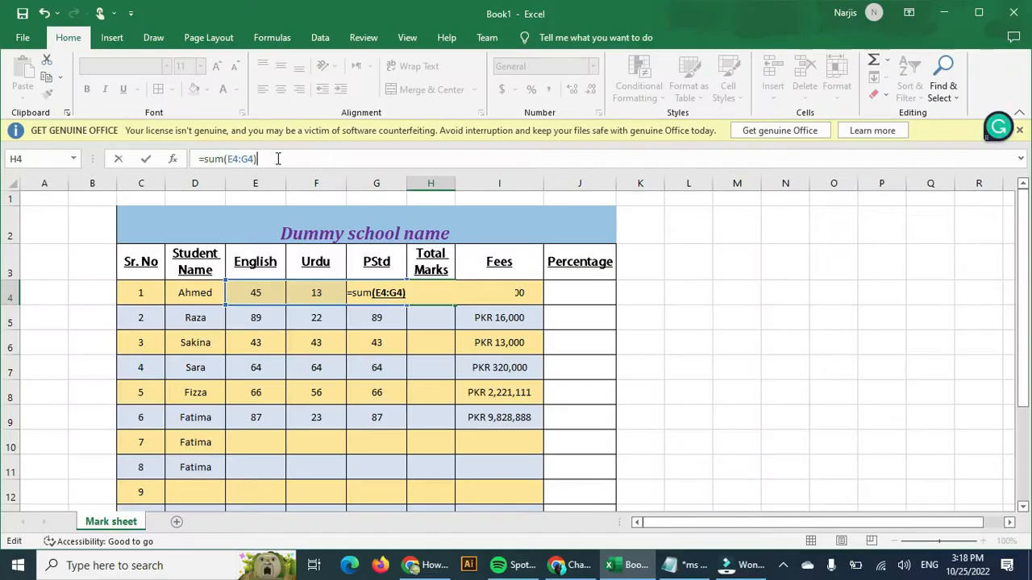
{"action": "key", "text": "Return"}
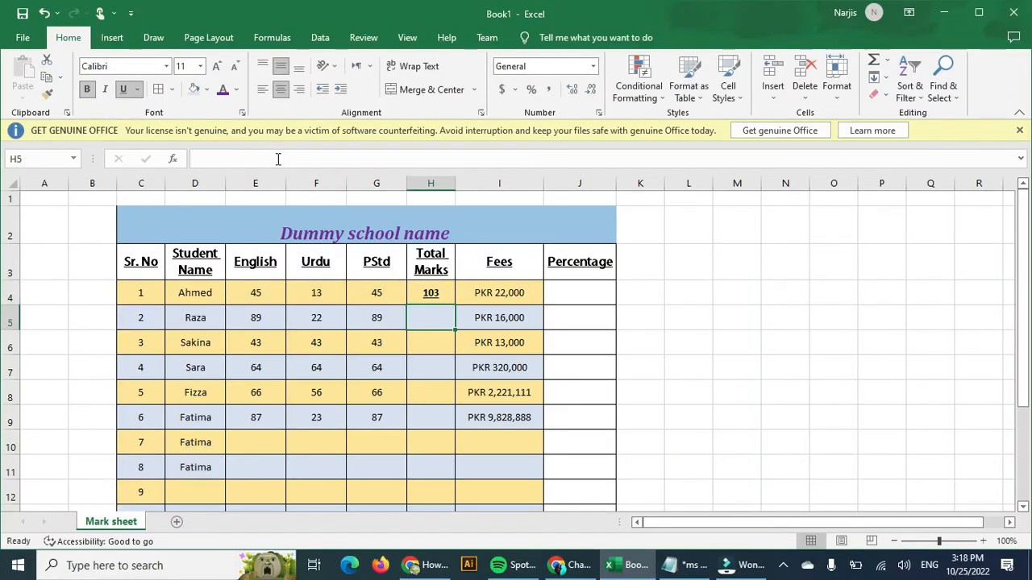
{"action": "left_click", "coordinate": [439, 295]}
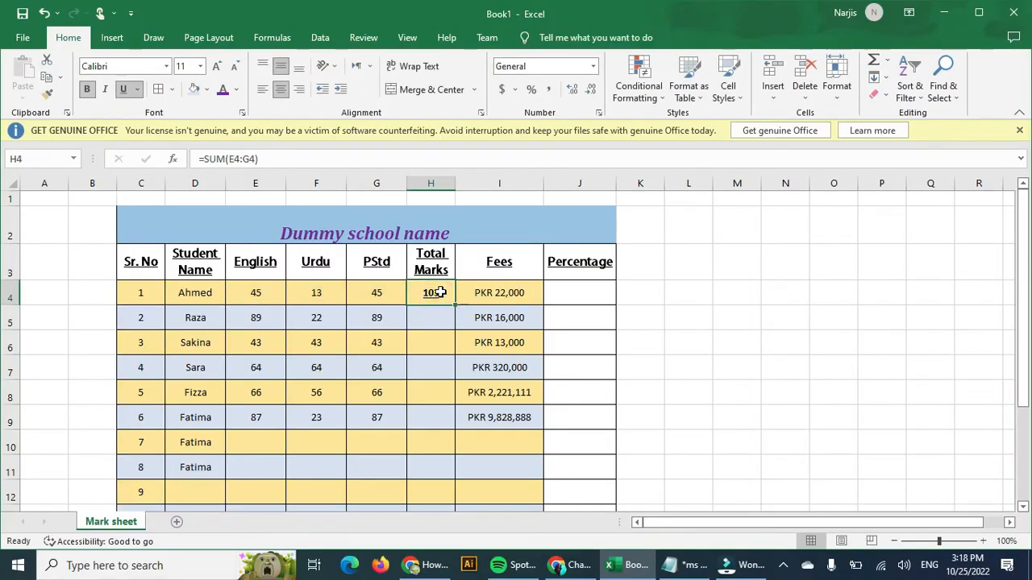
Step: Total the second student's marks in H5 with the AutoSum function over E5:G5
{"action": "left_click", "coordinate": [445, 323]}
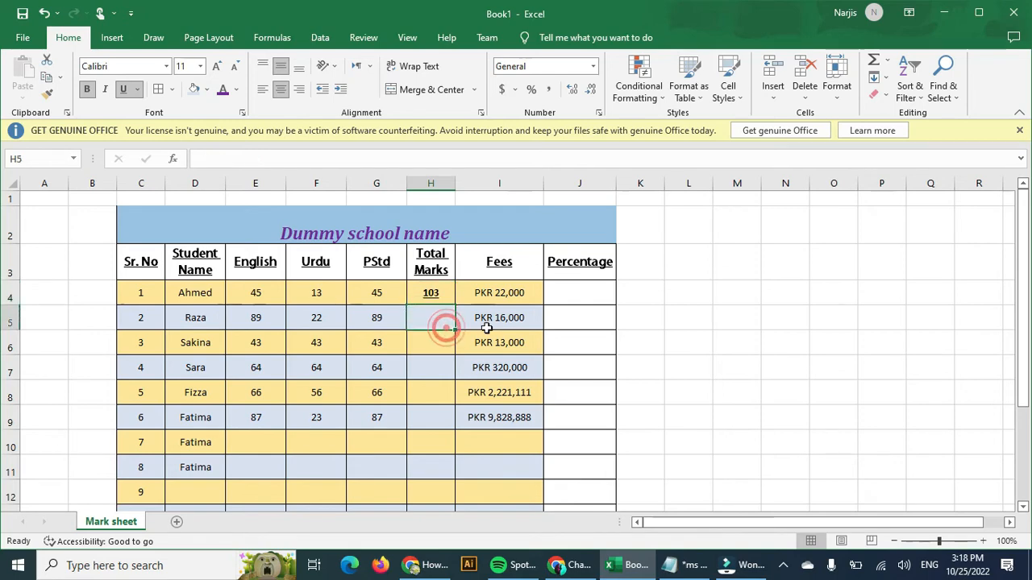
{"action": "left_click", "coordinate": [886, 62]}
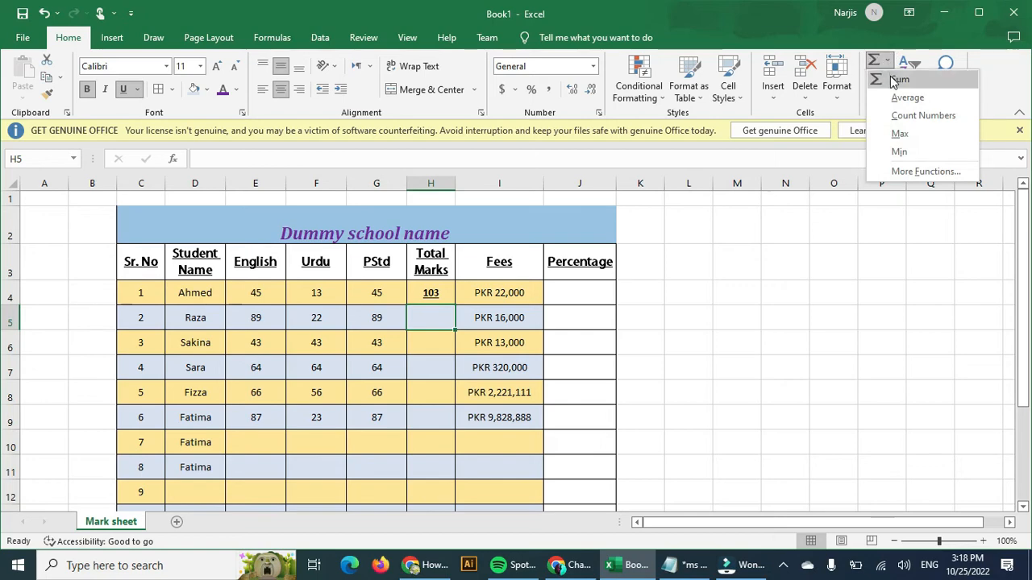
{"action": "left_click", "coordinate": [896, 79]}
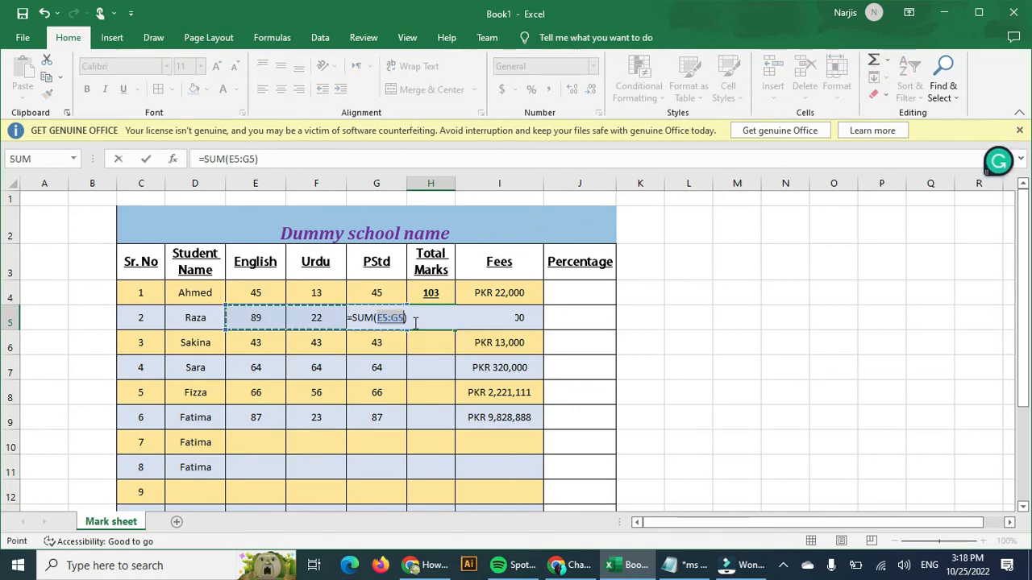
{"action": "key", "text": "Return"}
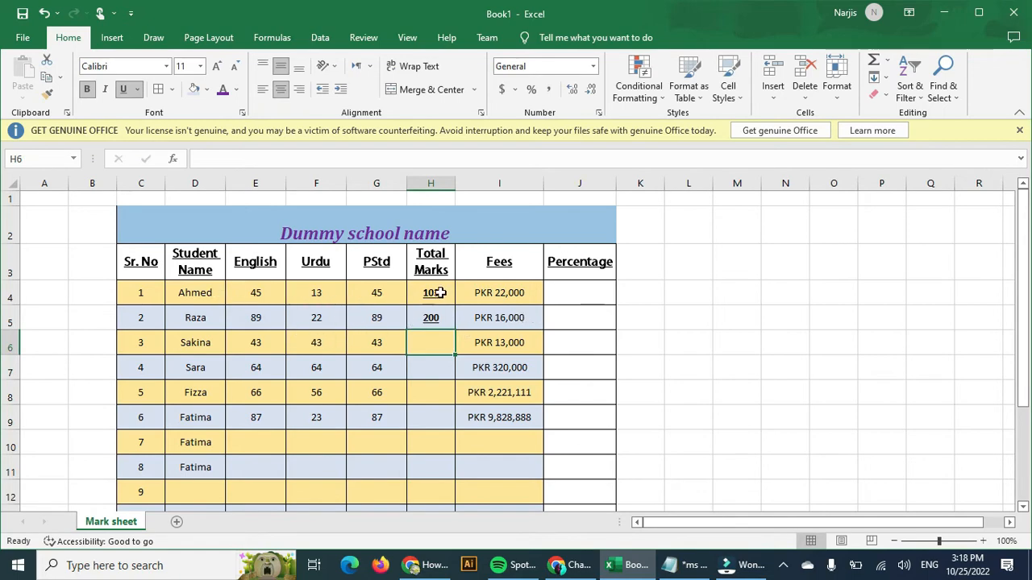
Step: Try clearing the formats of the Total Marks cells H4:H11 and copying their format, and undo the clearing
{"action": "left_click_drag", "start_coordinate": [439, 292], "coordinate": [445, 475]}
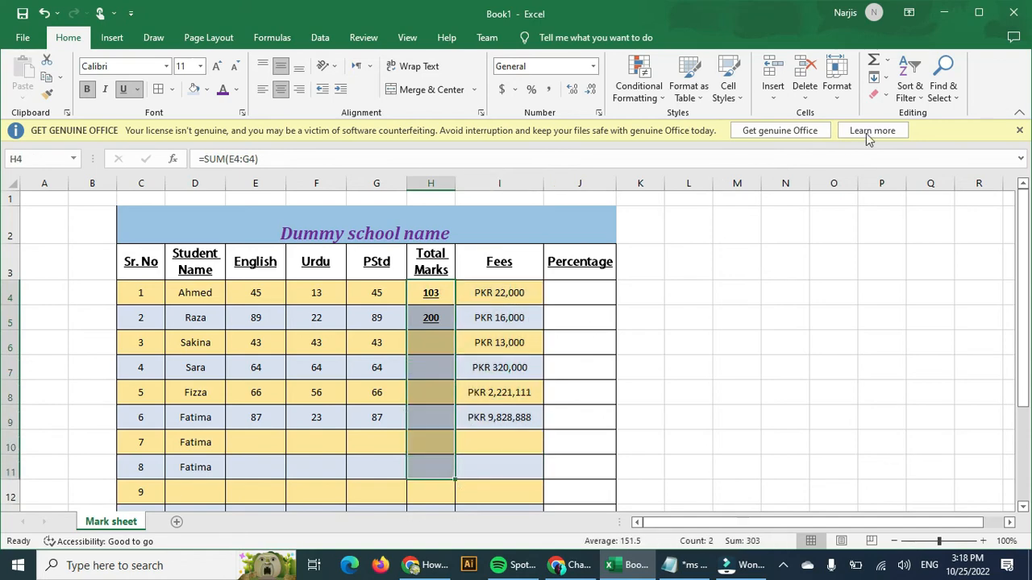
{"action": "left_click", "coordinate": [877, 95]}
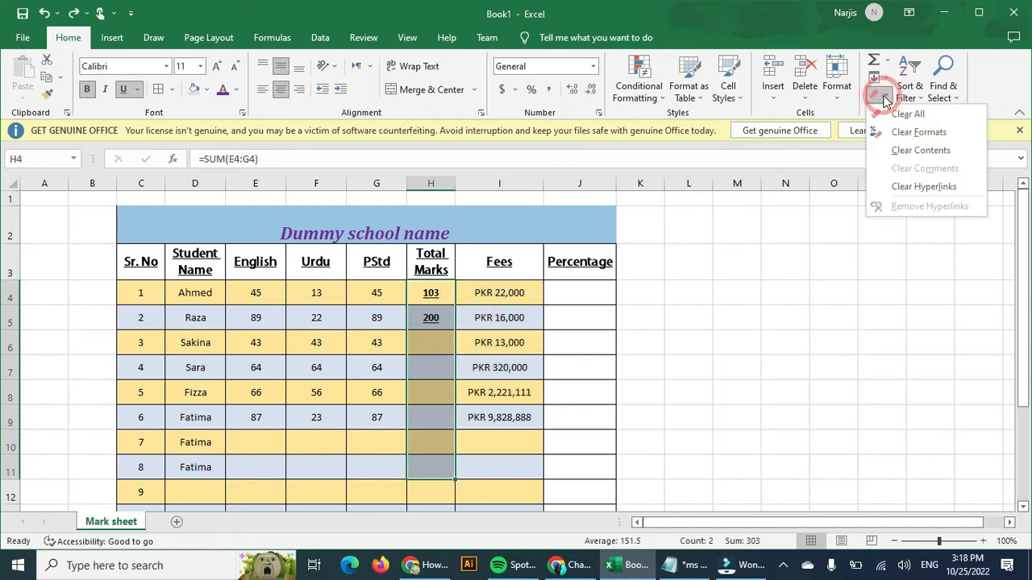
{"action": "left_click", "coordinate": [910, 133]}
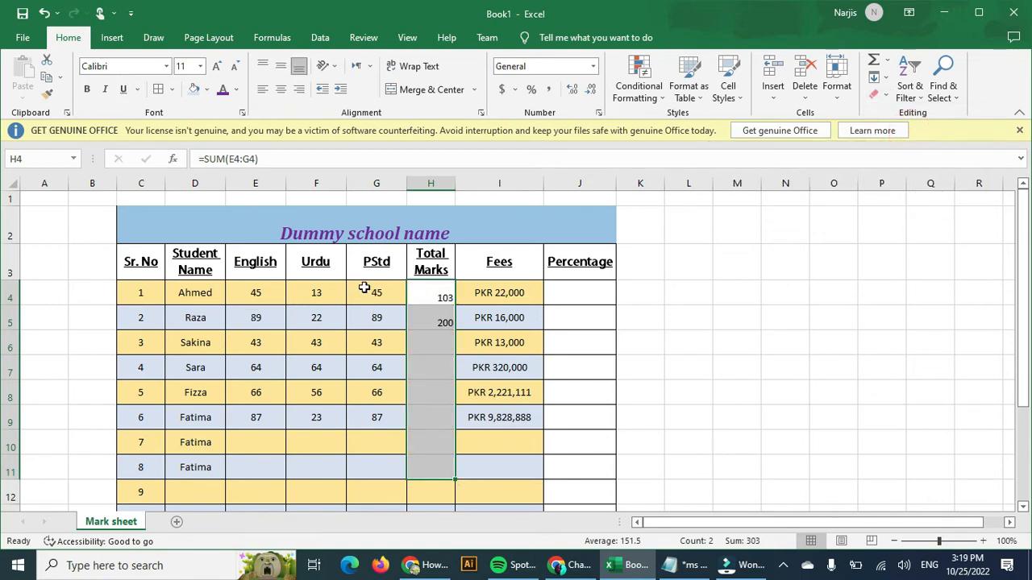
{"action": "left_click", "coordinate": [47, 94]}
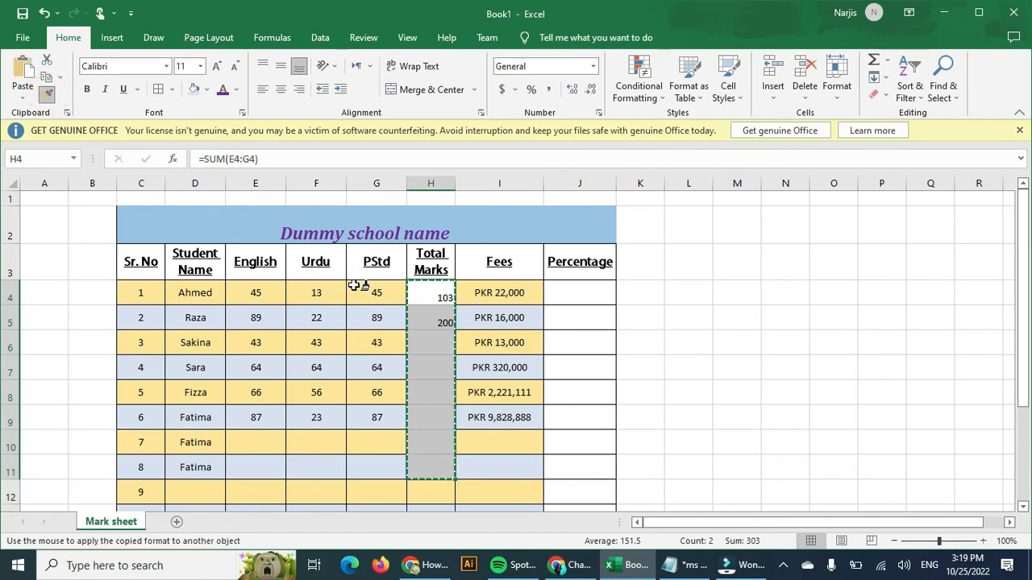
{"action": "key", "text": "ctrl+z"}
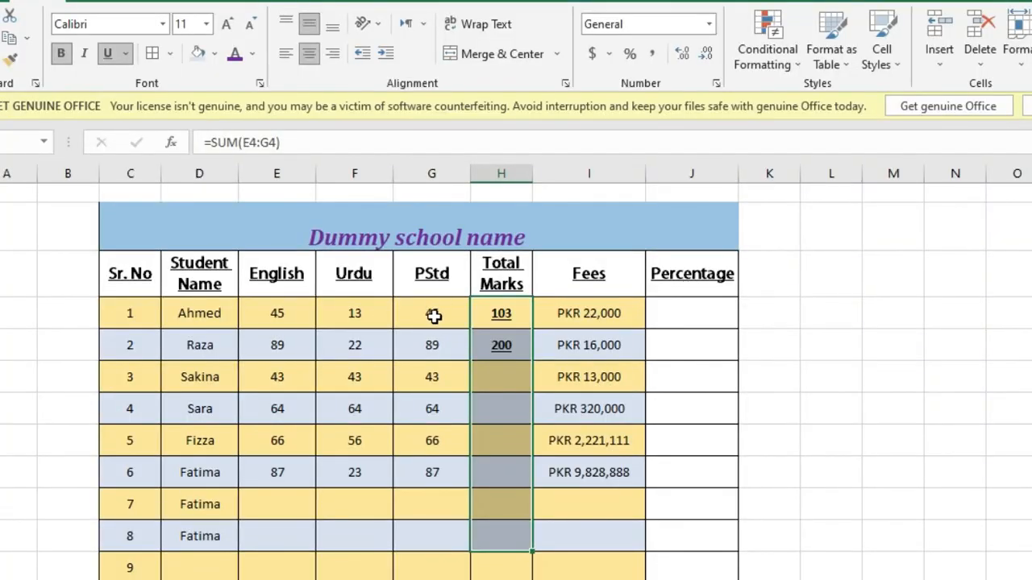
Step: Clear the formatting from the Total Marks cells H4:H10, keeping their contents
{"action": "left_click_drag", "start_coordinate": [487, 313], "coordinate": [502, 517]}
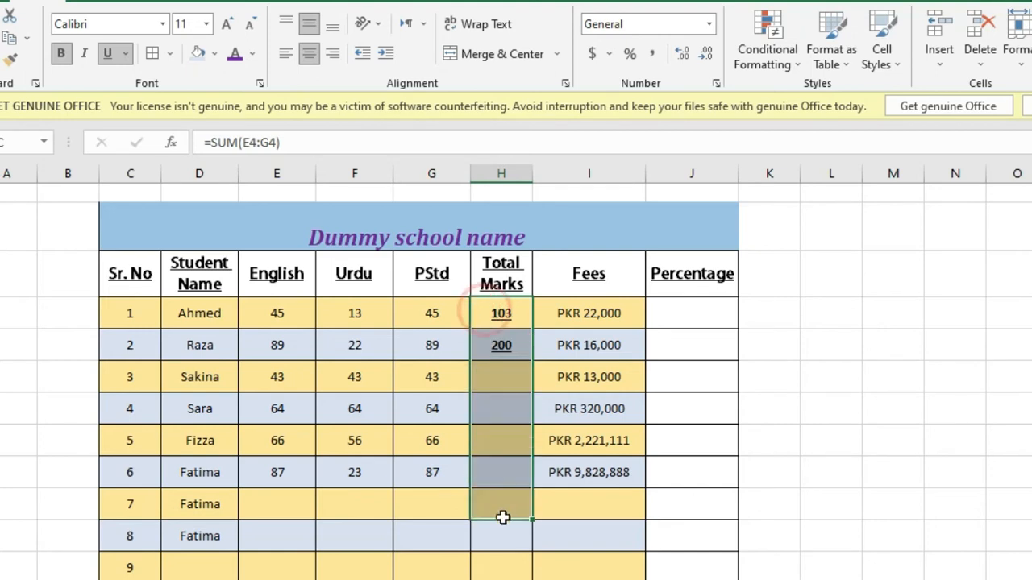
{"action": "left_click", "coordinate": [10, 60]}
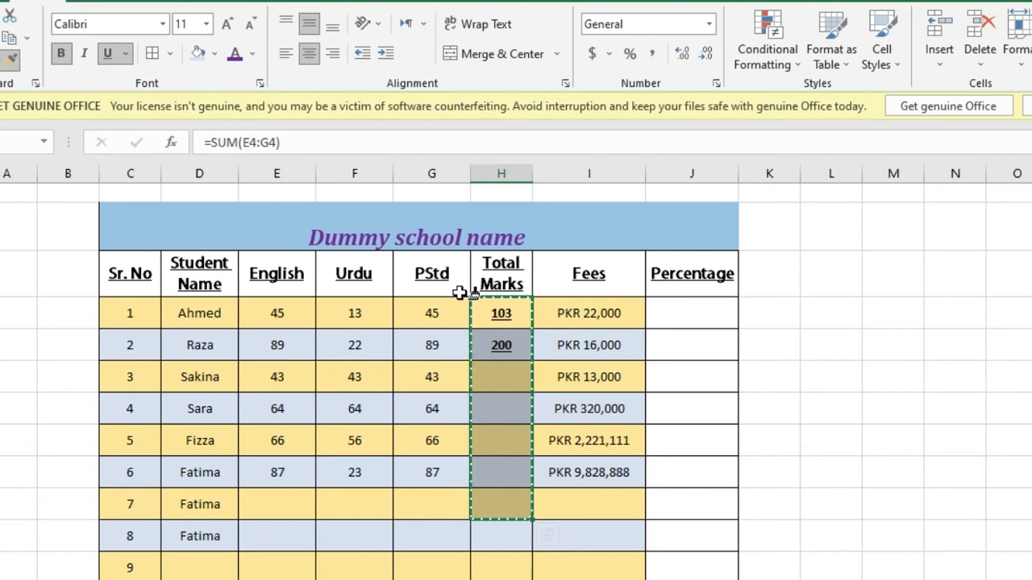
{"action": "key", "text": "Escape"}
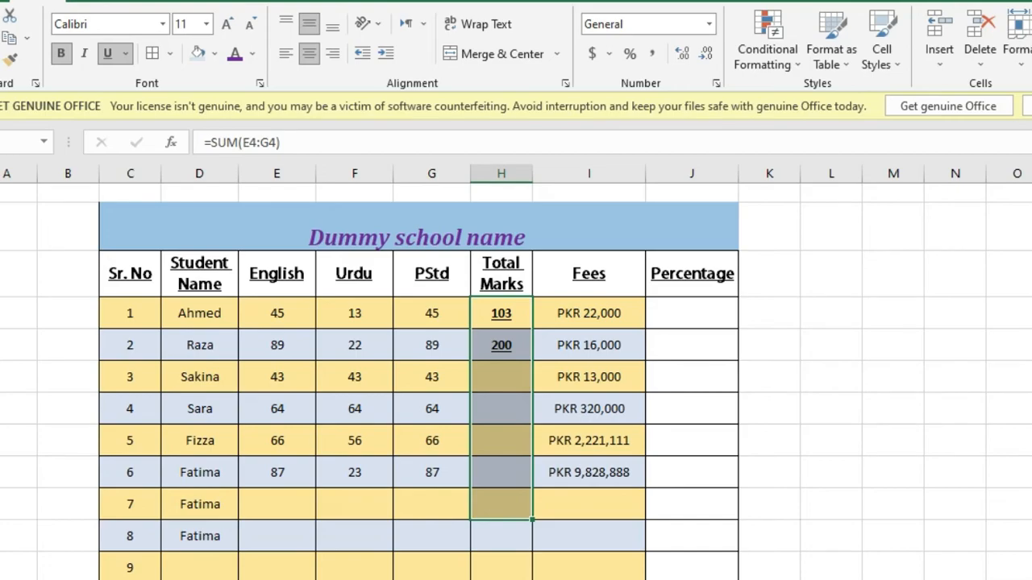
{"action": "key", "text": "ctrl+z"}
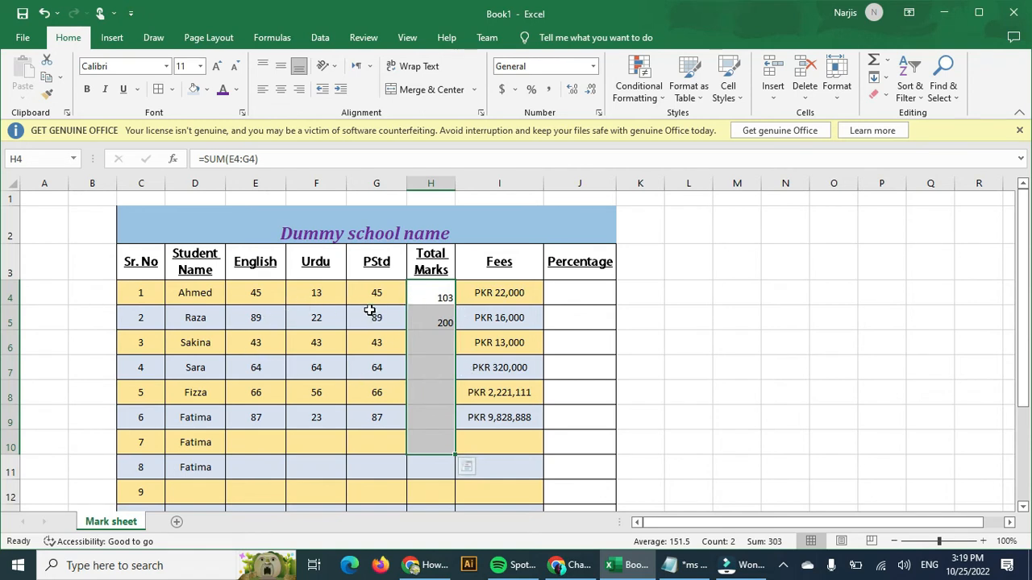
Step: Copy the formatting of the PStd cells G4:G10 onto the Total Marks cells H4:H10 with Format Painter
{"action": "left_click_drag", "start_coordinate": [354, 293], "coordinate": [390, 439]}
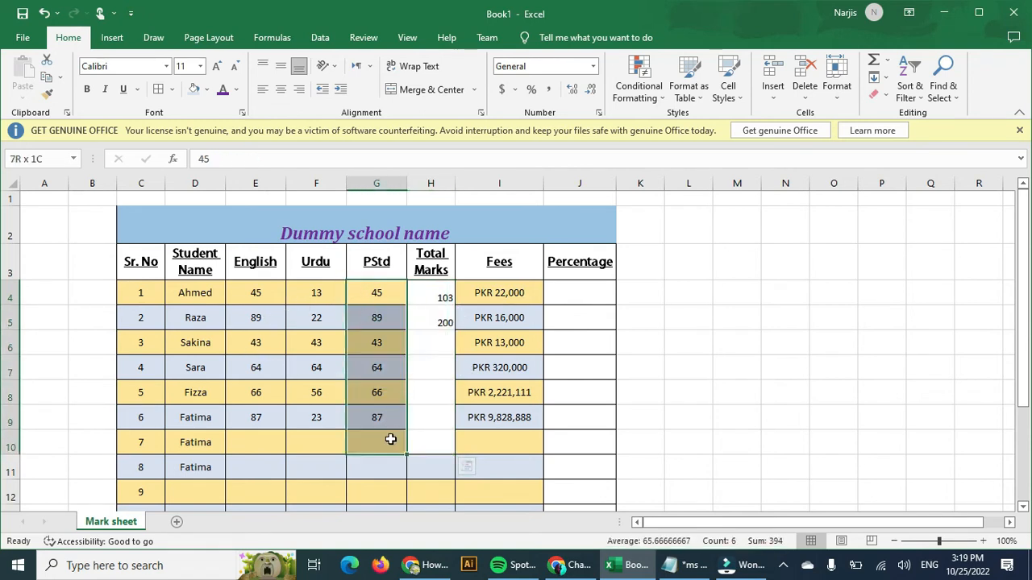
{"action": "left_click_drag", "start_coordinate": [390, 439], "coordinate": [392, 438]}
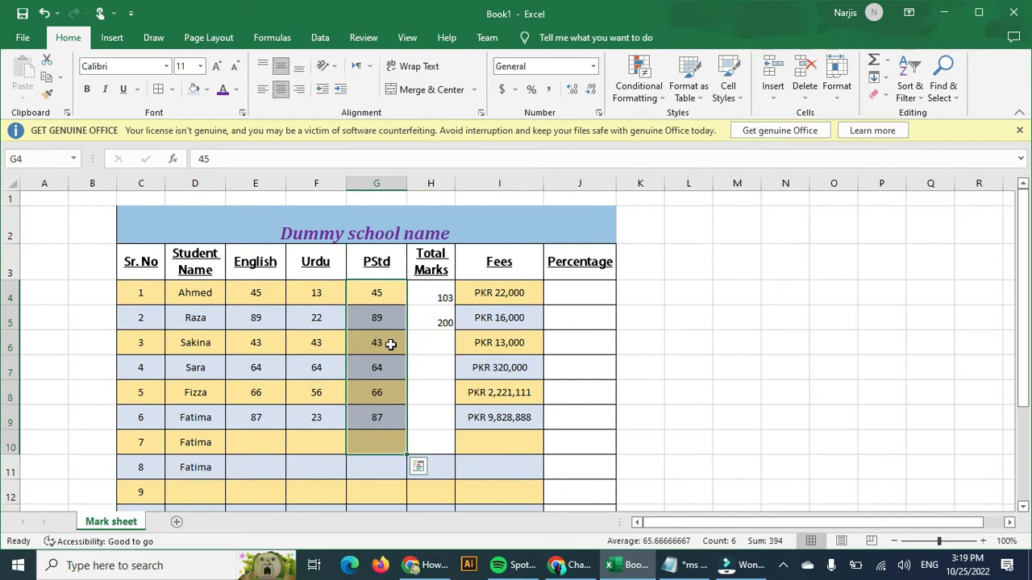
{"action": "left_click", "coordinate": [43, 97]}
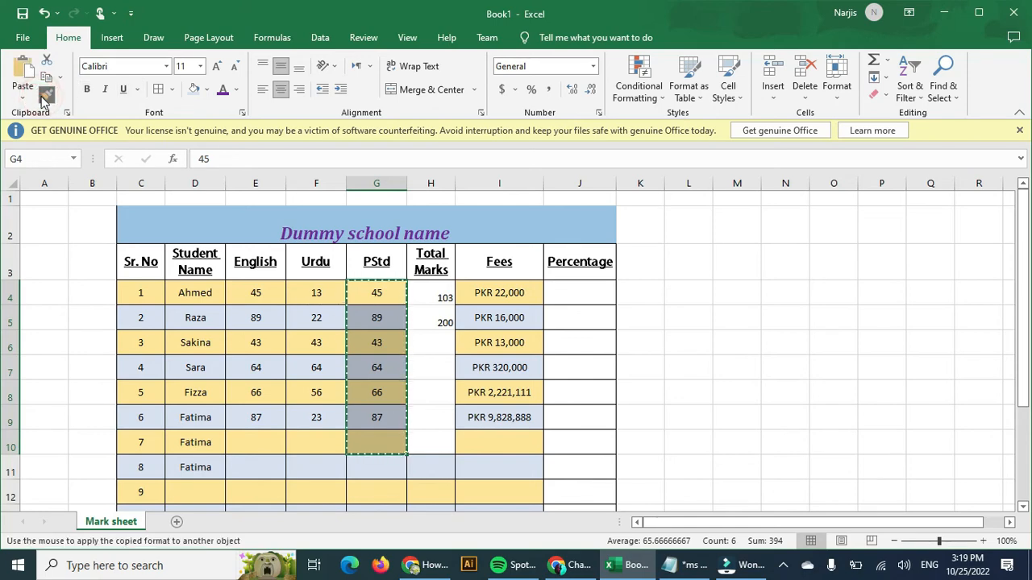
{"action": "mouse_move", "coordinate": [375, 290]}
{"action": "left_mouse_down"}
{"action": "mouse_move", "coordinate": [401, 295]}
{"action": "mouse_move", "coordinate": [435, 343]}
{"action": "mouse_move", "coordinate": [436, 443]}
{"action": "left_mouse_up"}
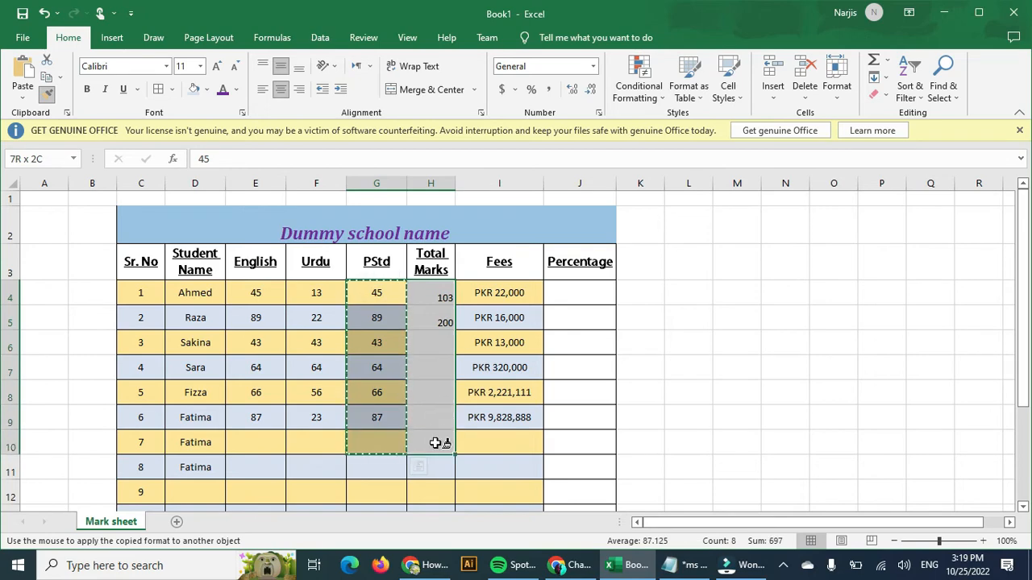
Step: Apply the copied PStd formatting to the Total Marks cells and fill the SUM formula from H5 down to H9
{"action": "left_click_drag", "start_coordinate": [436, 443], "coordinate": [435, 443]}
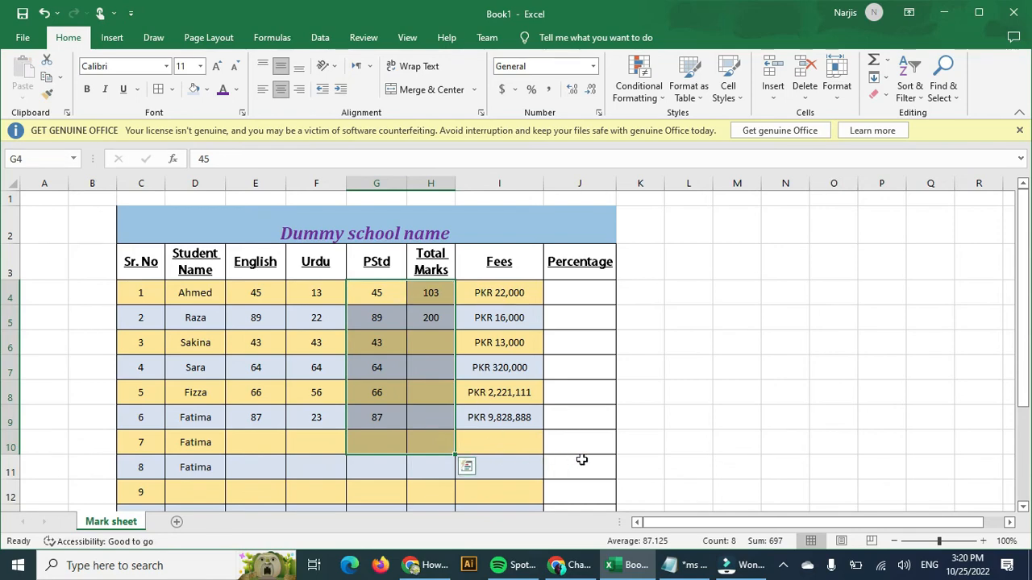
{"action": "left_click", "coordinate": [443, 322]}
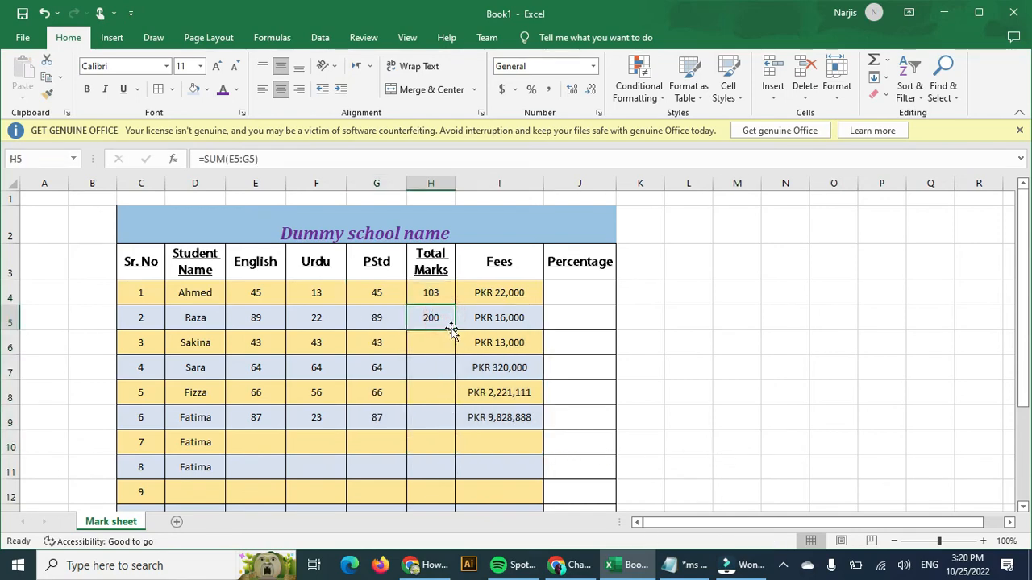
{"action": "left_click_drag", "start_coordinate": [454, 329], "coordinate": [458, 436]}
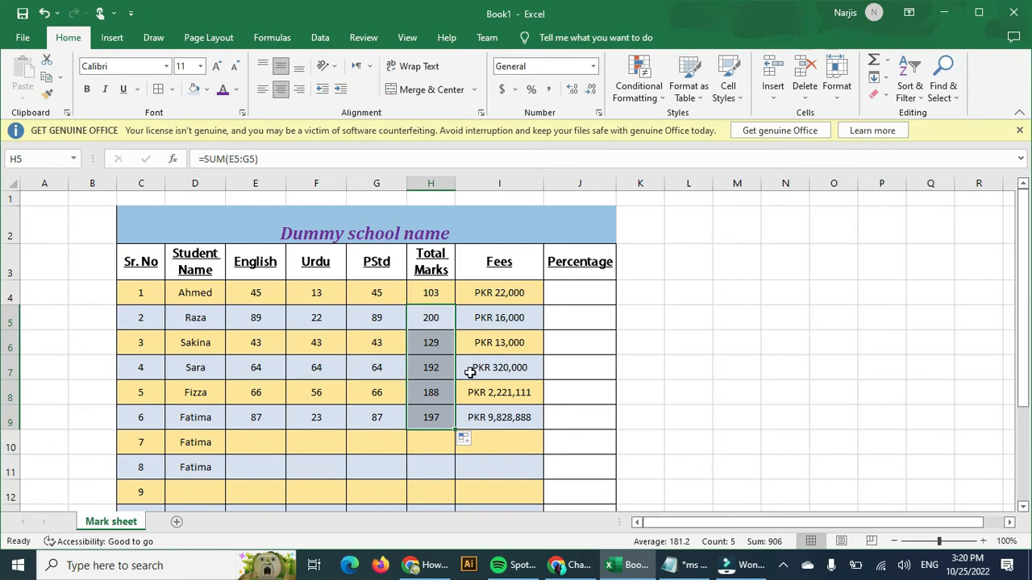
{"action": "left_click", "coordinate": [575, 300]}
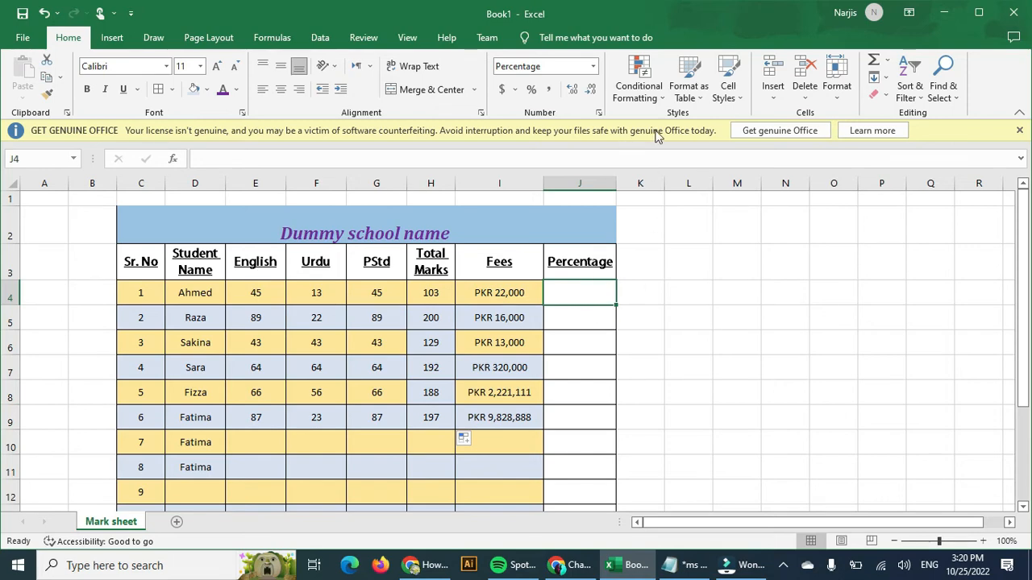
{"action": "type", "text": "="}
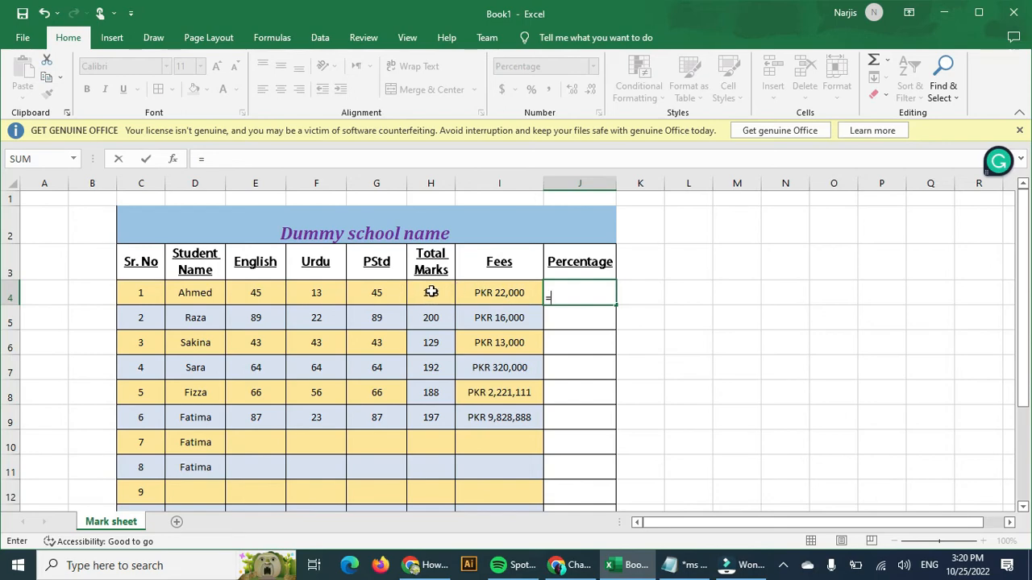
{"action": "left_click", "coordinate": [434, 262]}
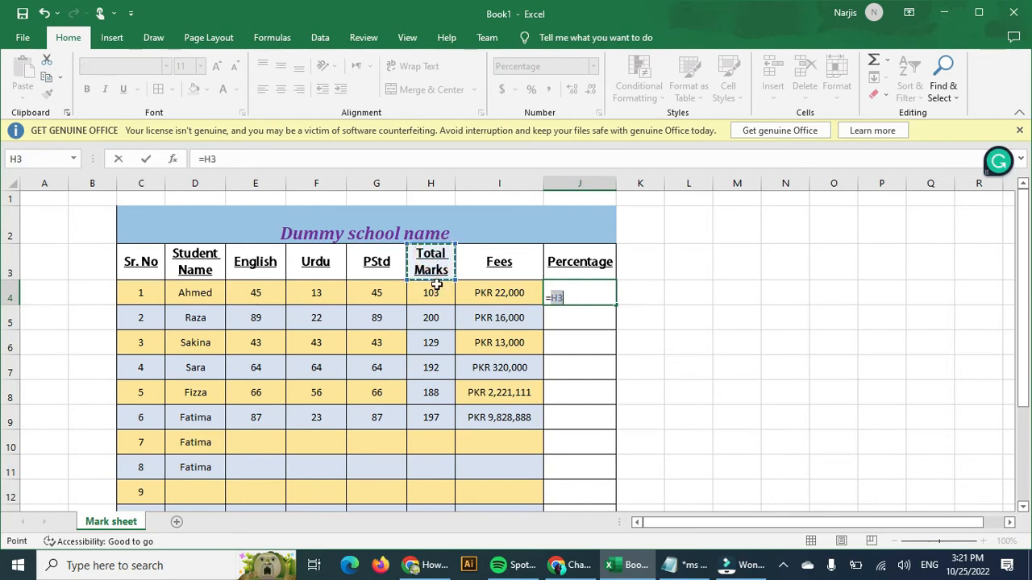
{"action": "key", "text": "Escape"}
{"action": "left_click", "coordinate": [441, 291]}
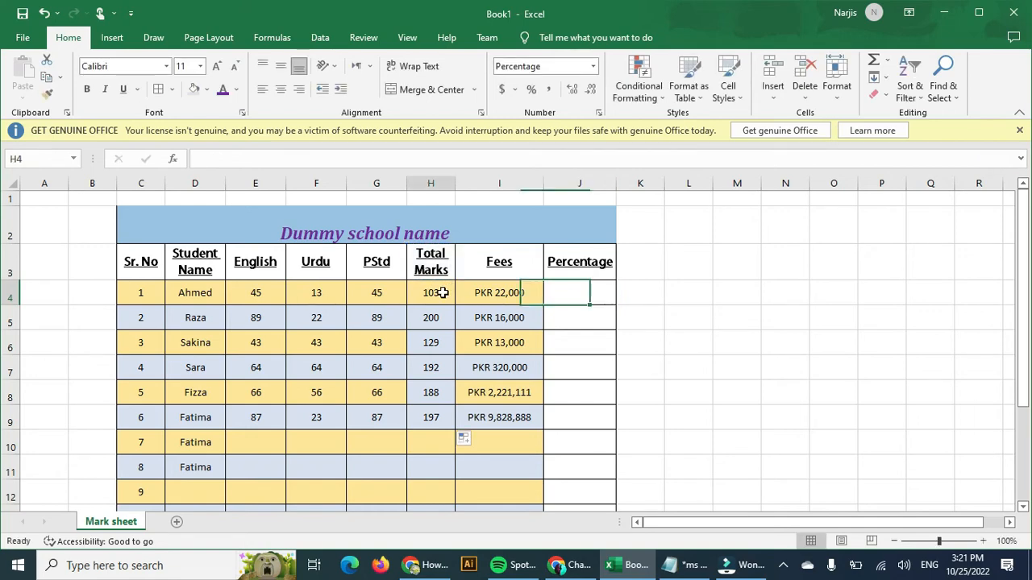
Step: Rename the Total Marks header in H3 as Obt Marks
{"action": "double_click", "coordinate": [431, 254]}
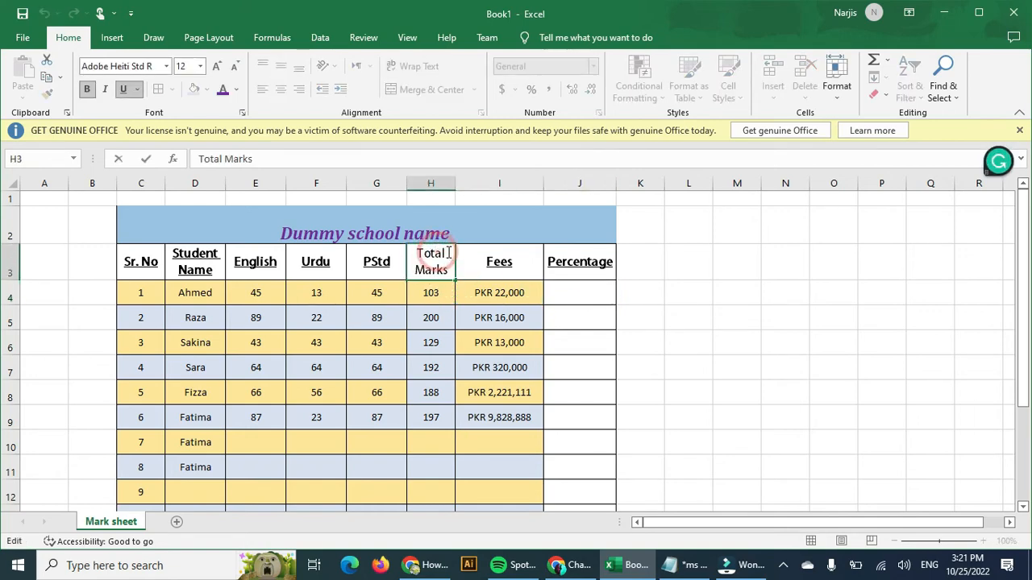
{"action": "double_click", "coordinate": [431, 254]}
{"action": "type", "text": "Obt"}
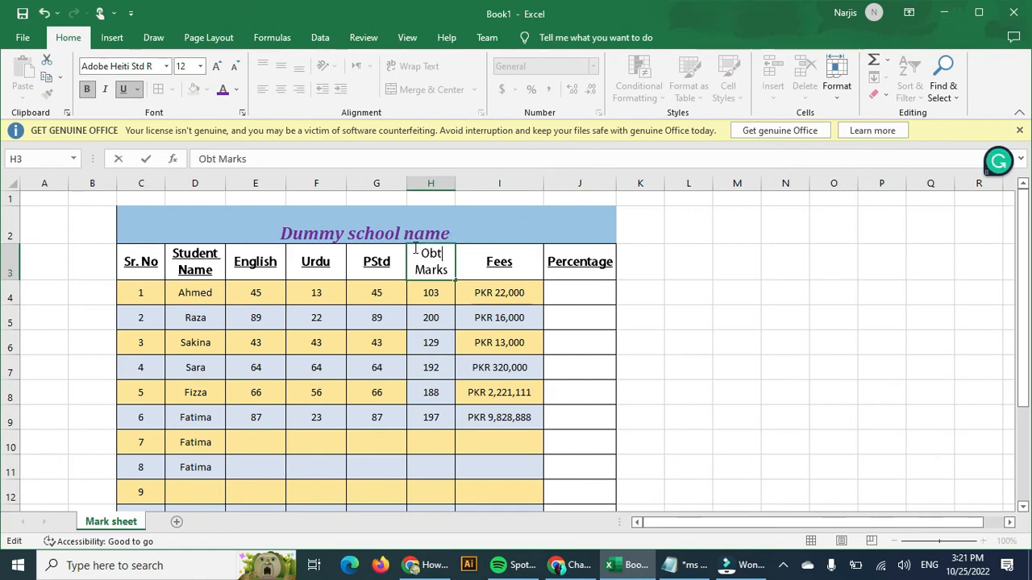
Step: Enter the first student's percentage formula =(H4/300) in J4, dividing the obtained marks by 300
{"action": "left_click", "coordinate": [576, 291]}
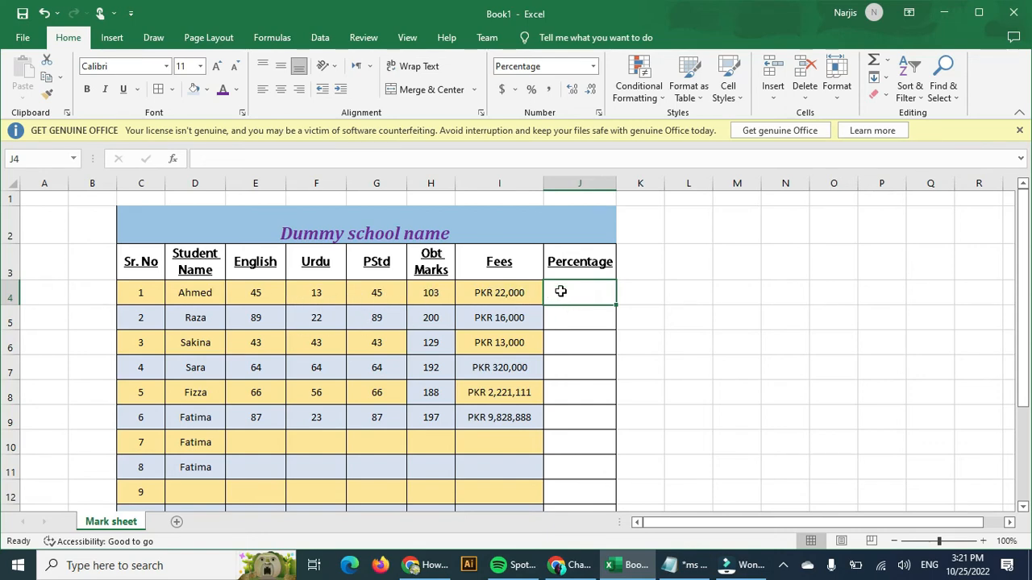
{"action": "type", "text": "="}
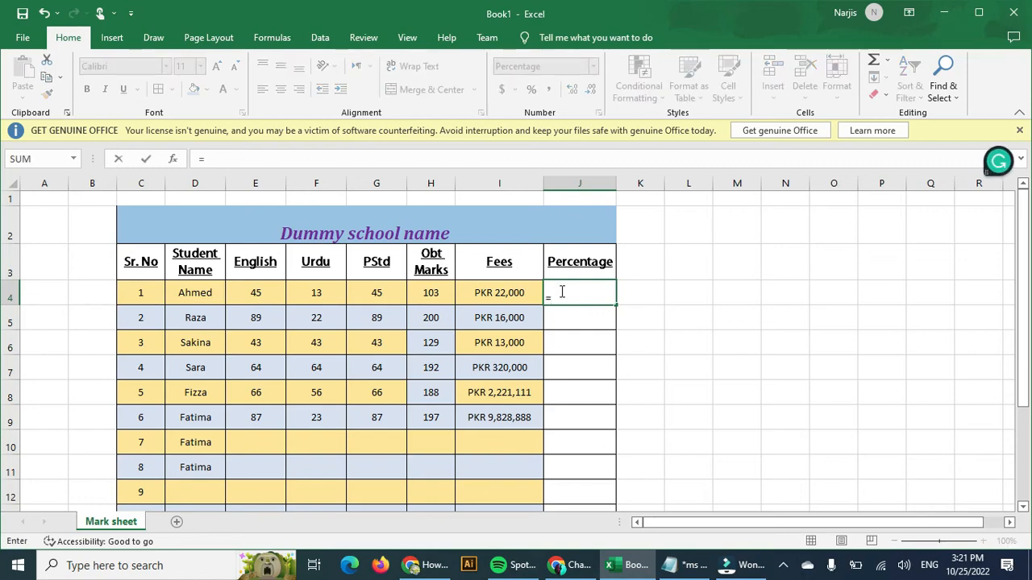
{"action": "left_click", "coordinate": [440, 298]}
{"action": "type", "text": "/"}
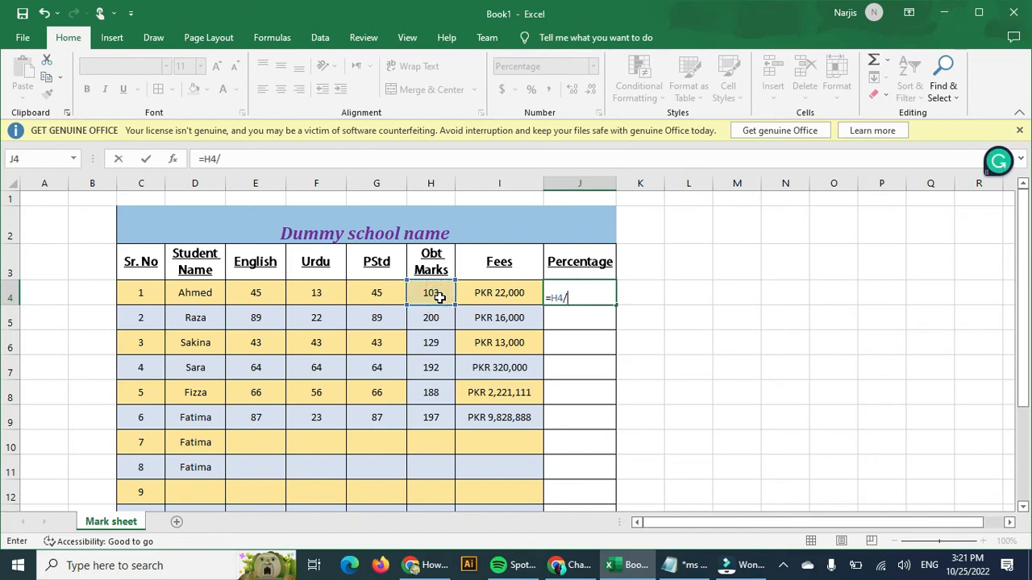
{"action": "type", "text": "300"}
{"action": "key", "text": "Return"}
Step: Format J4 with the Percentage number format and fill its formula down to J9
{"action": "left_click", "coordinate": [601, 296]}
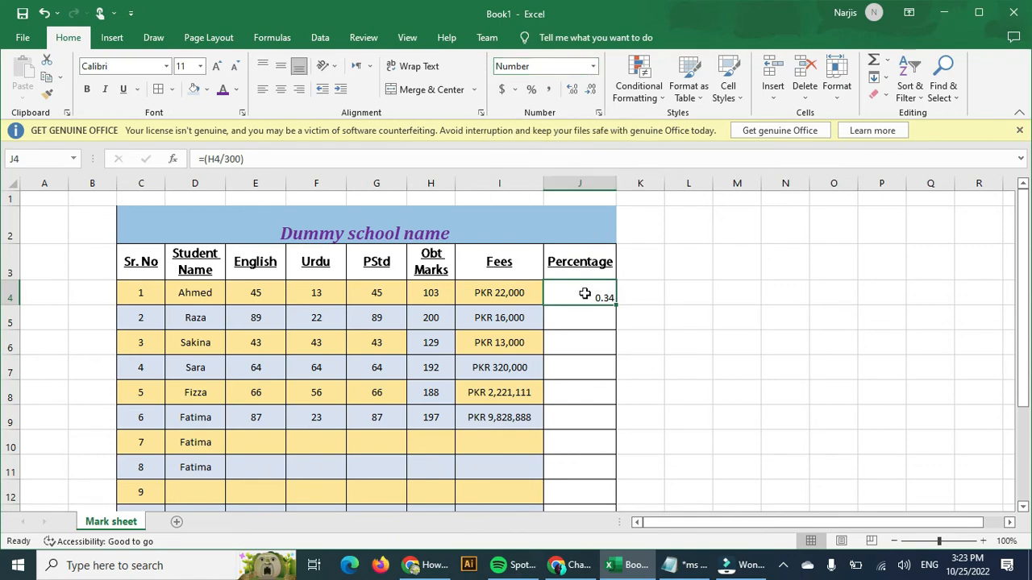
{"action": "left_click", "coordinate": [593, 66]}
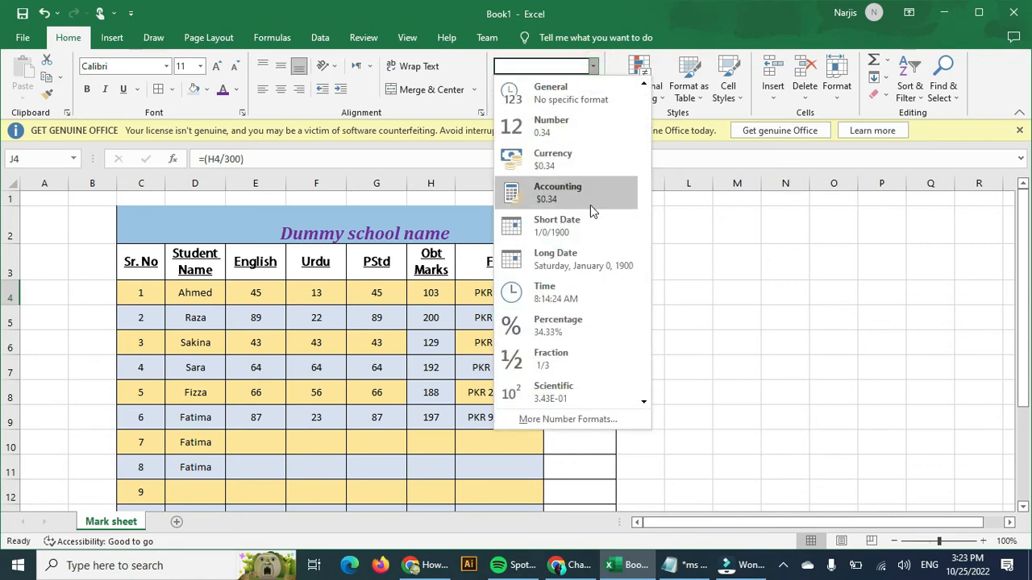
{"action": "left_click", "coordinate": [575, 325]}
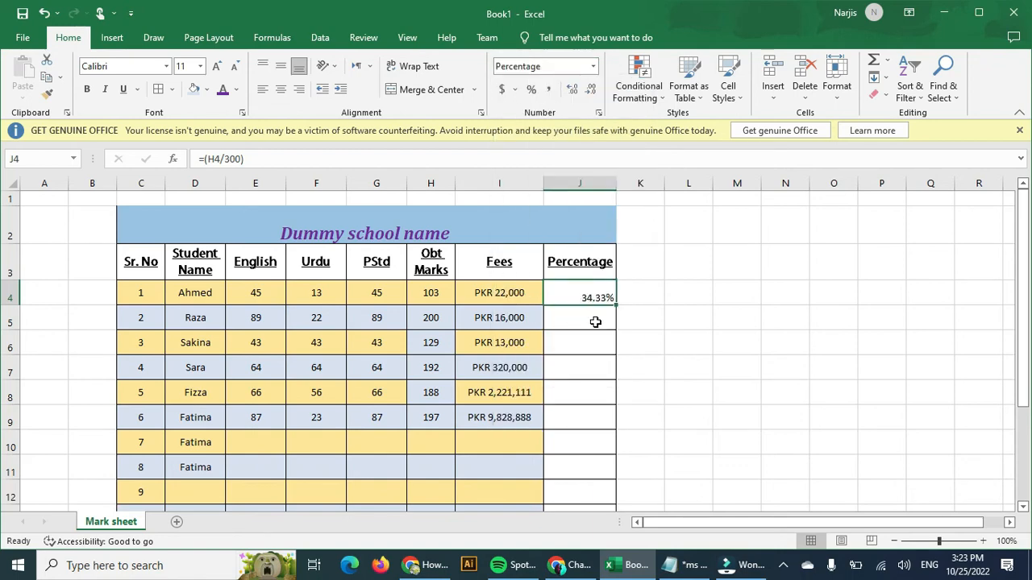
{"action": "left_click_drag", "start_coordinate": [610, 299], "coordinate": [598, 423]}
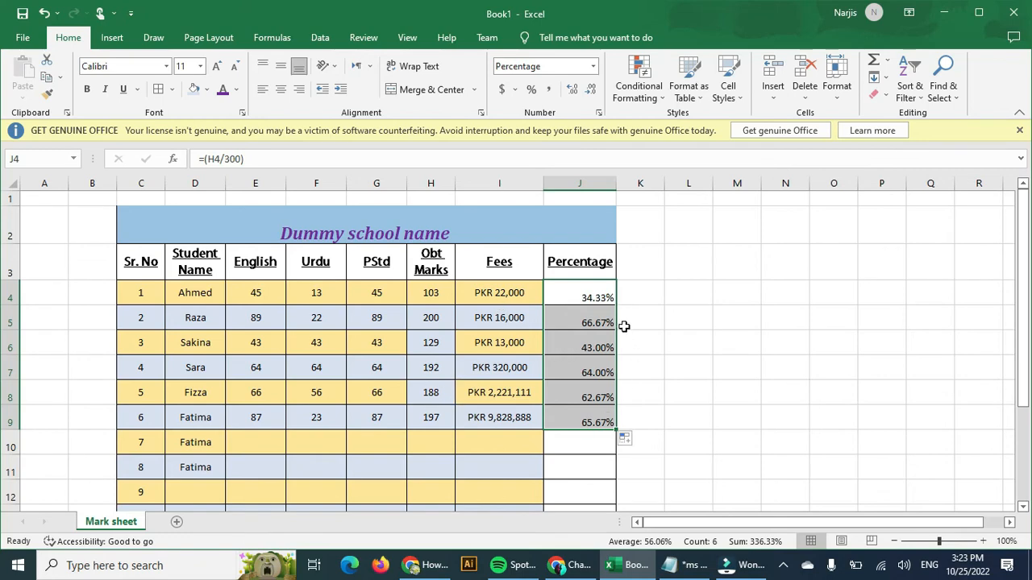
Step: Try the Max function on the Urdu marks in F4:F10 and delete the result from F10
{"action": "mouse_move", "coordinate": [685, 565]}
{"action": "left_click_drag", "start_coordinate": [311, 293], "coordinate": [337, 435]}
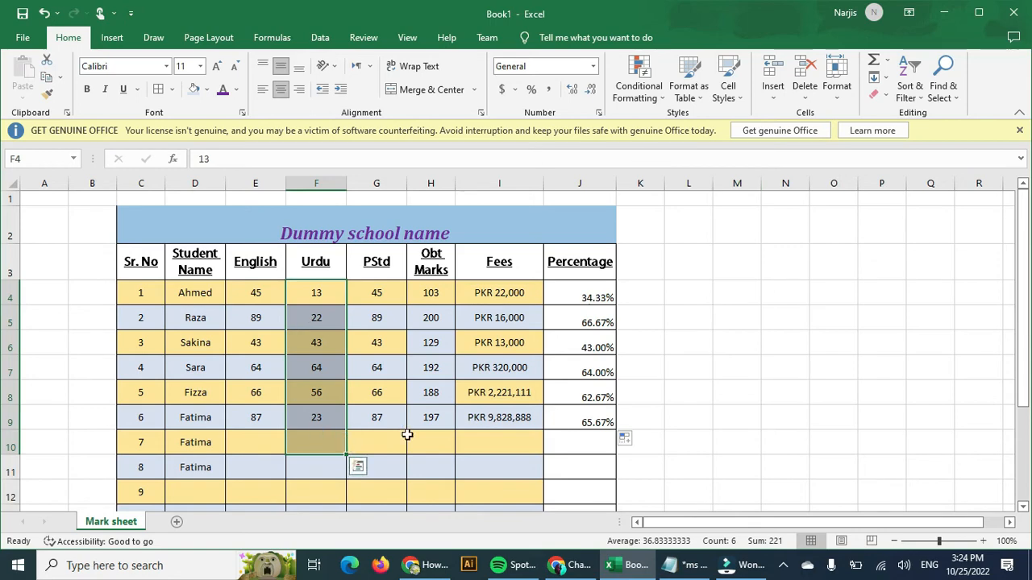
{"action": "left_click", "coordinate": [887, 61]}
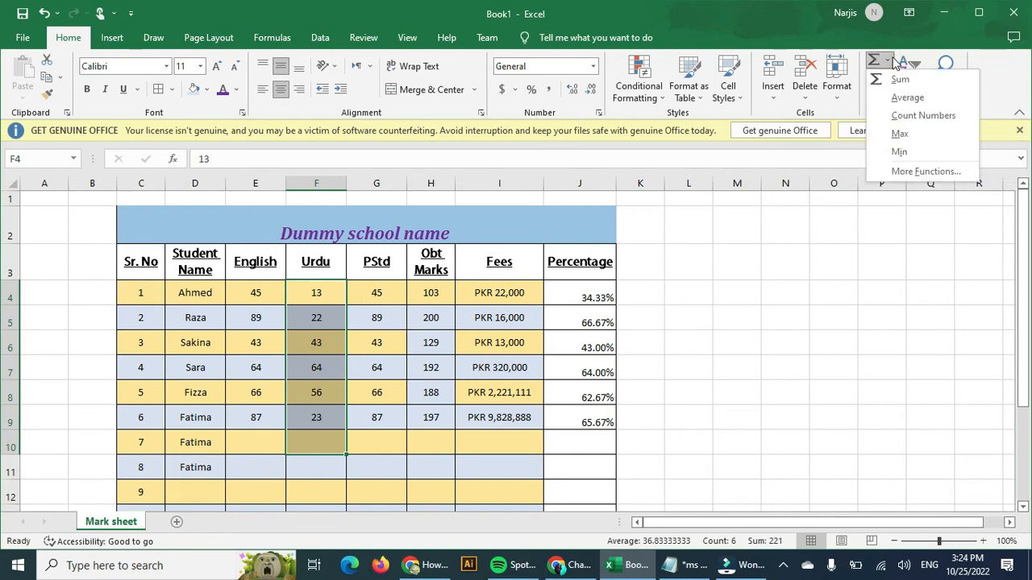
{"action": "left_click", "coordinate": [897, 135]}
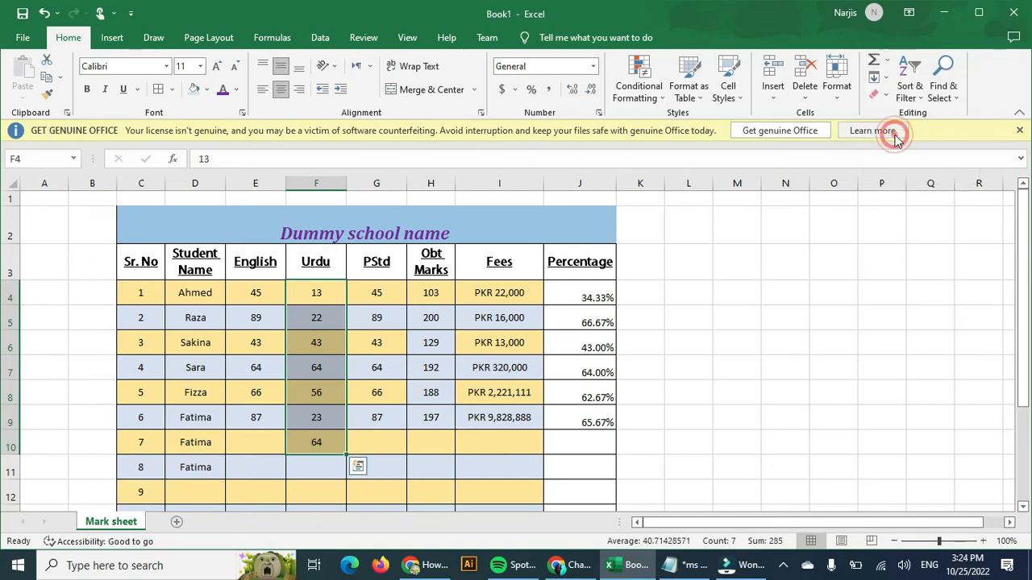
{"action": "left_click", "coordinate": [322, 439]}
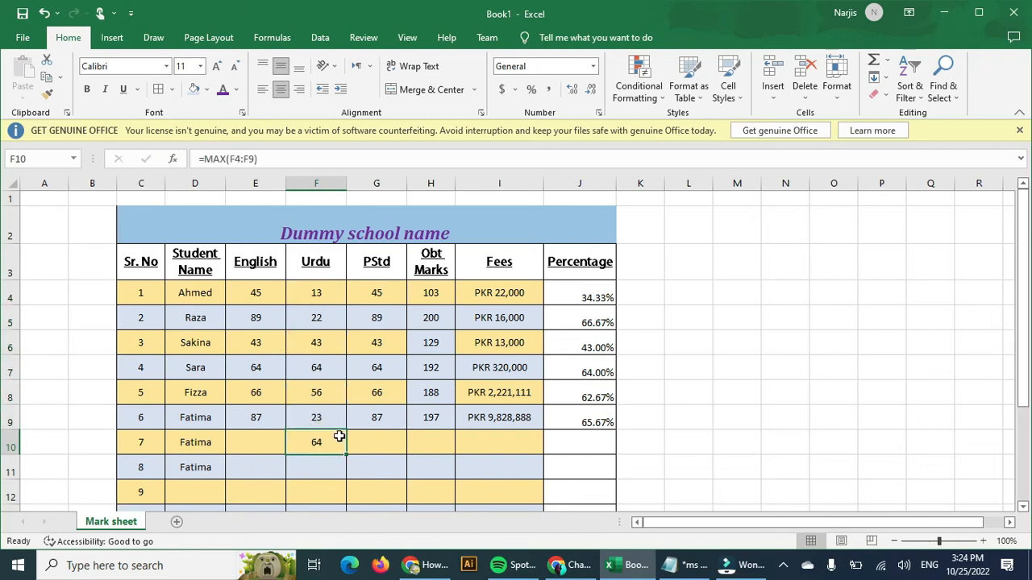
{"action": "key", "text": "Delete"}
Step: Replace the serial number in C17, the table's last row, with the label Max Marks
{"action": "scroll", "coordinate": [339, 435], "scroll_direction": "down", "scroll_amount": 5}
{"action": "scroll", "coordinate": [339, 436], "scroll_direction": "up", "scroll_amount": 3}
{"action": "scroll", "coordinate": [341, 439], "scroll_direction": "down", "scroll_amount": 2}
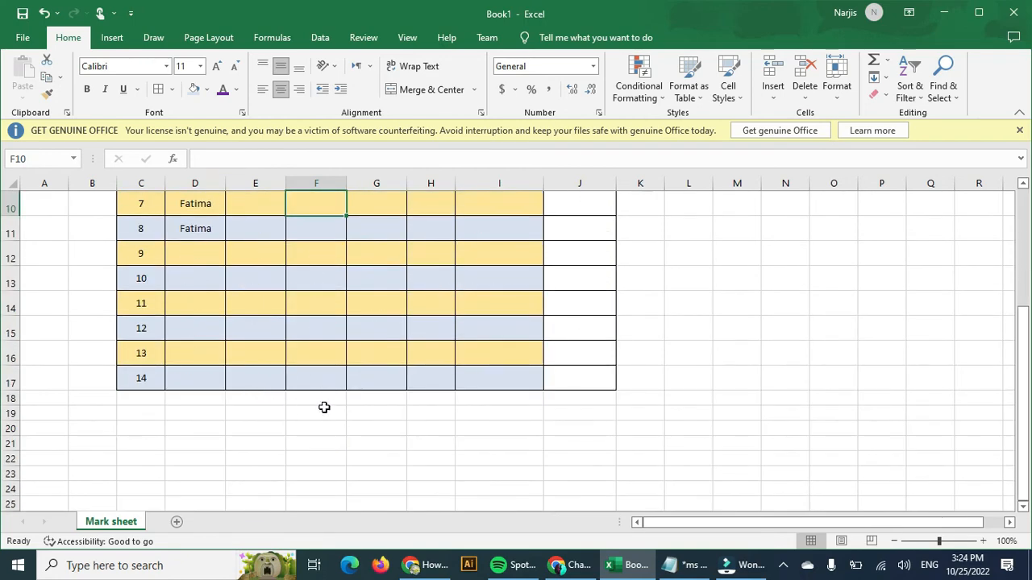
{"action": "left_click", "coordinate": [41, 401]}
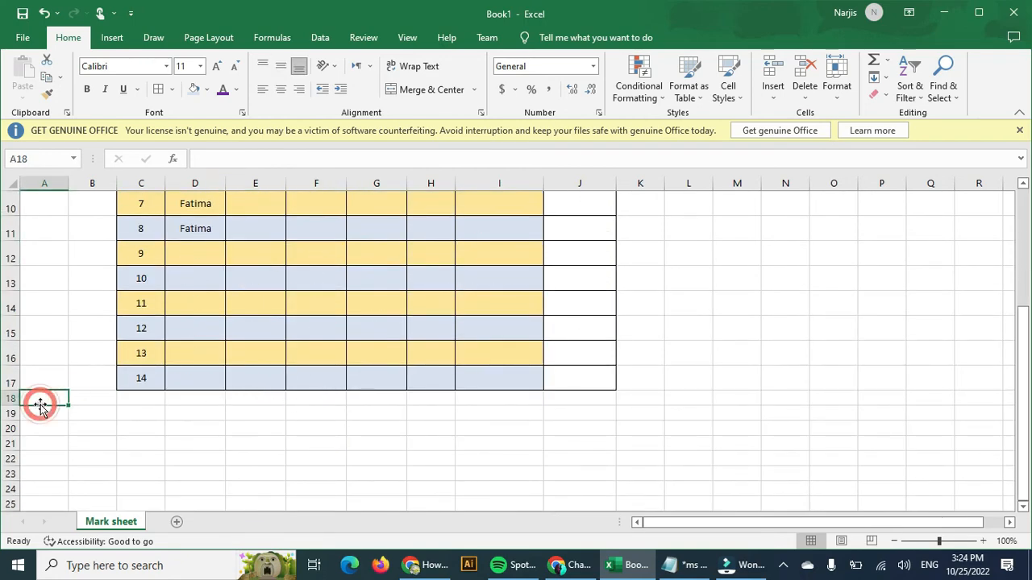
{"action": "left_click", "coordinate": [139, 377]}
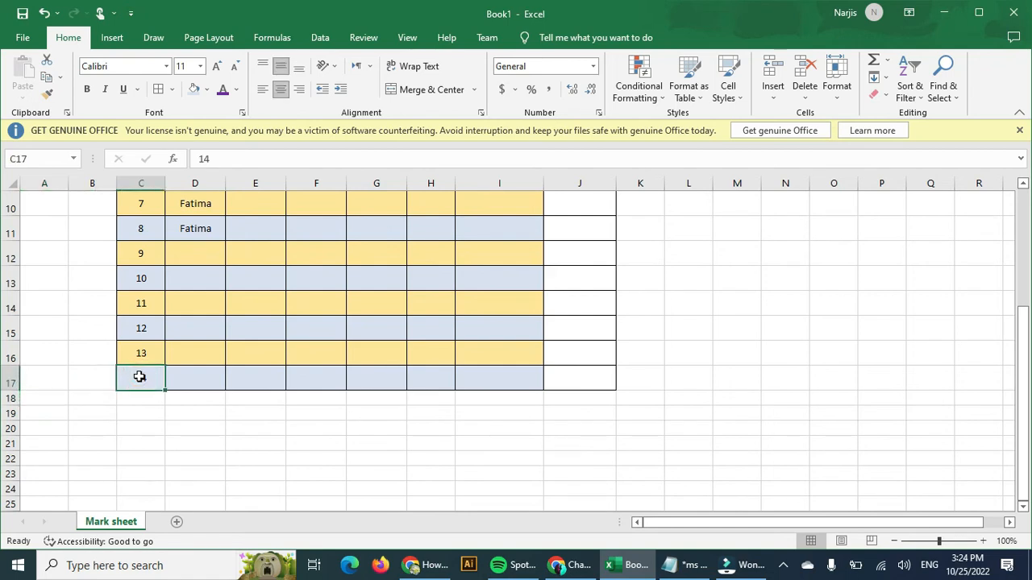
{"action": "type", "text": "Max"}
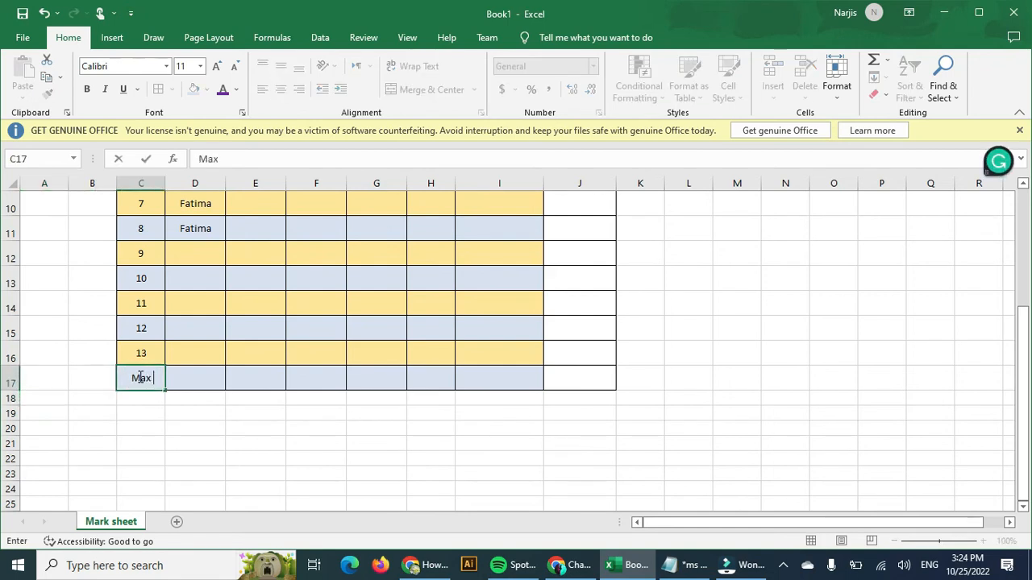
{"action": "type", "text": " Marks"}
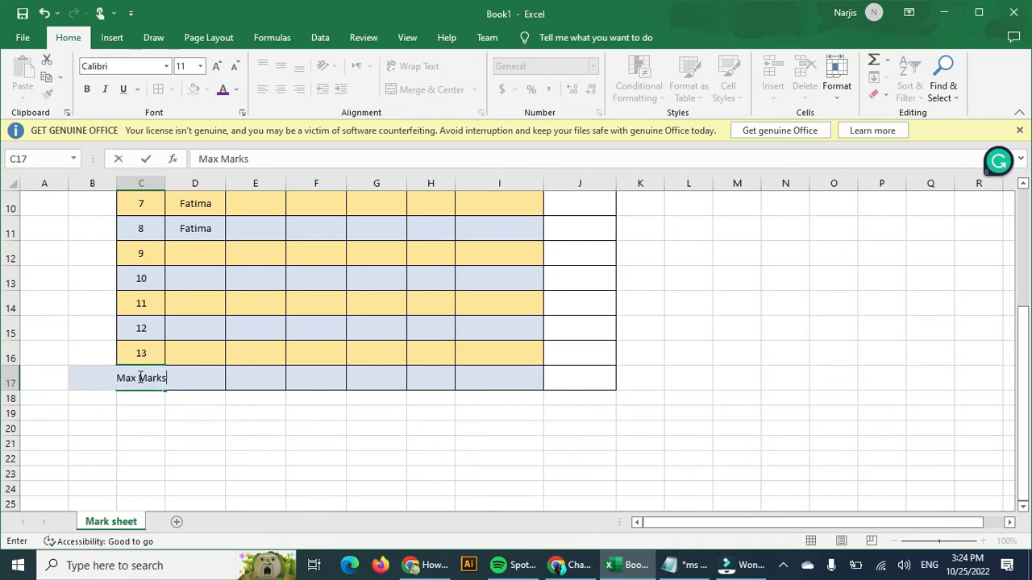
Step: Hide rows 12 to 16, which hold the unused serial numbers 9 to 13
{"action": "left_click_drag", "start_coordinate": [10, 253], "coordinate": [9, 358]}
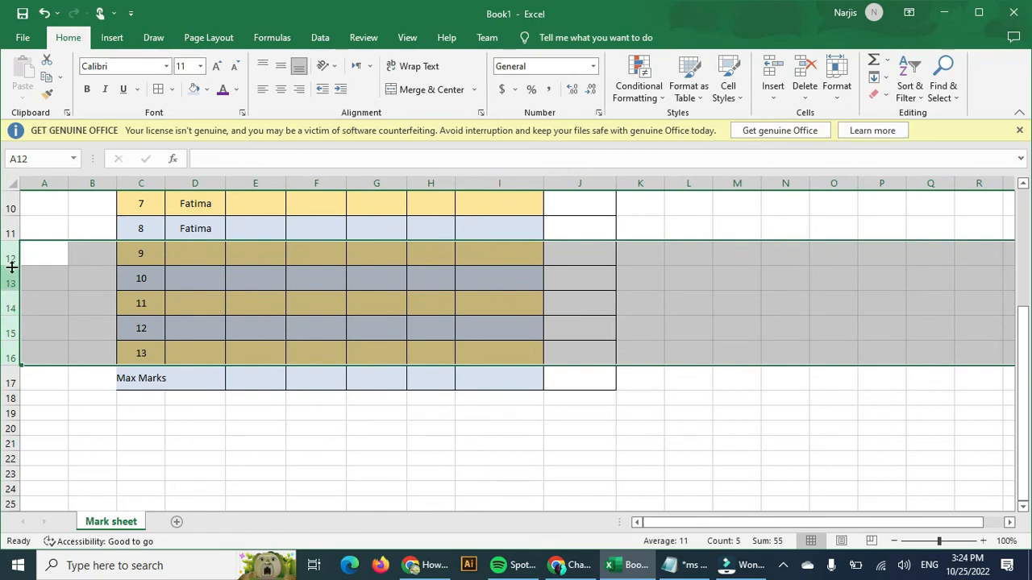
{"action": "right_click", "coordinate": [10, 310]}
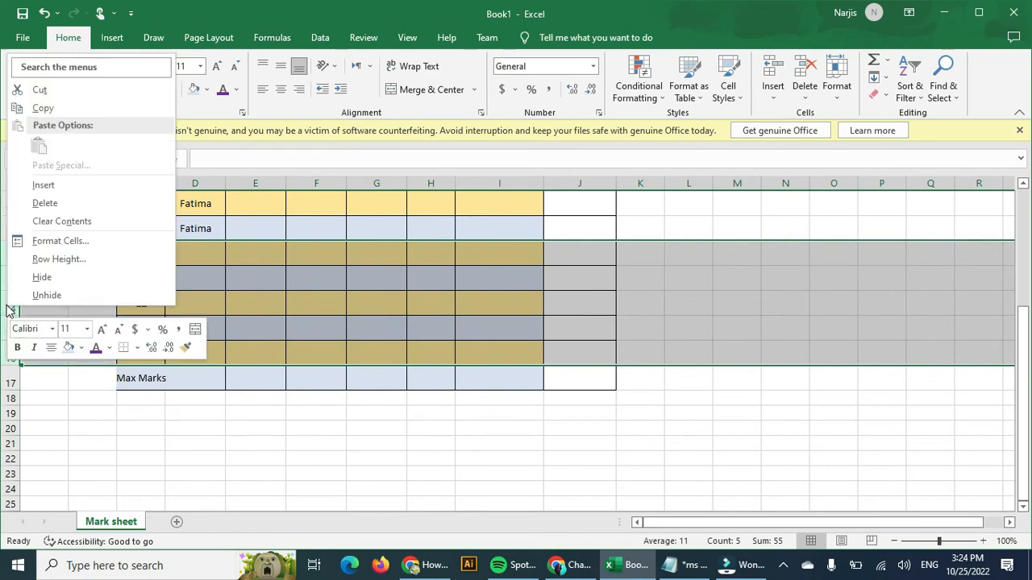
{"action": "left_click", "coordinate": [73, 276]}
{"action": "scroll", "coordinate": [227, 335], "scroll_direction": "up", "scroll_amount": 3}
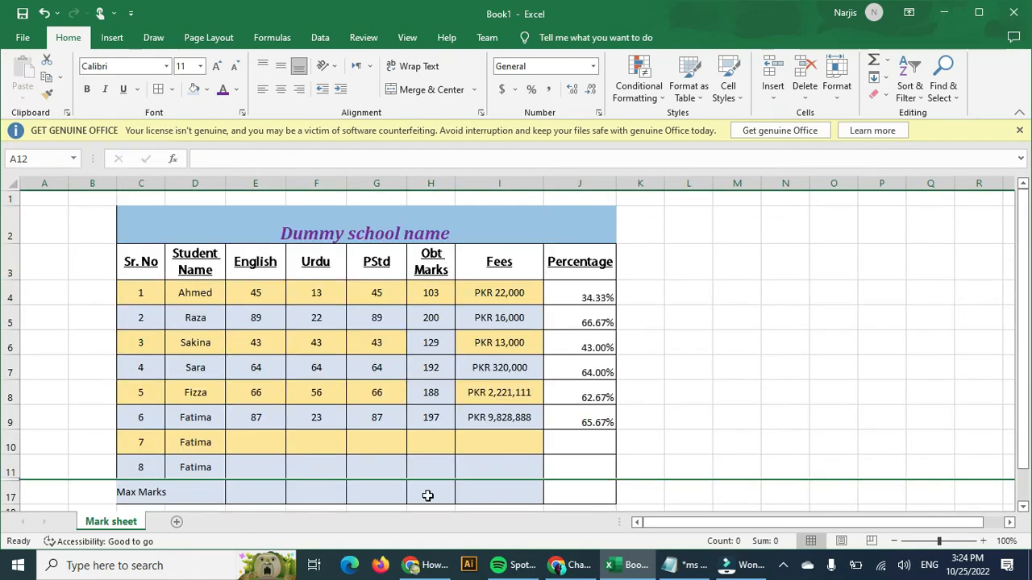
Step: Hide rows 10 and 11, the students without marks above the Max Marks row
{"action": "scroll", "coordinate": [424, 492], "scroll_direction": "down", "scroll_amount": 1}
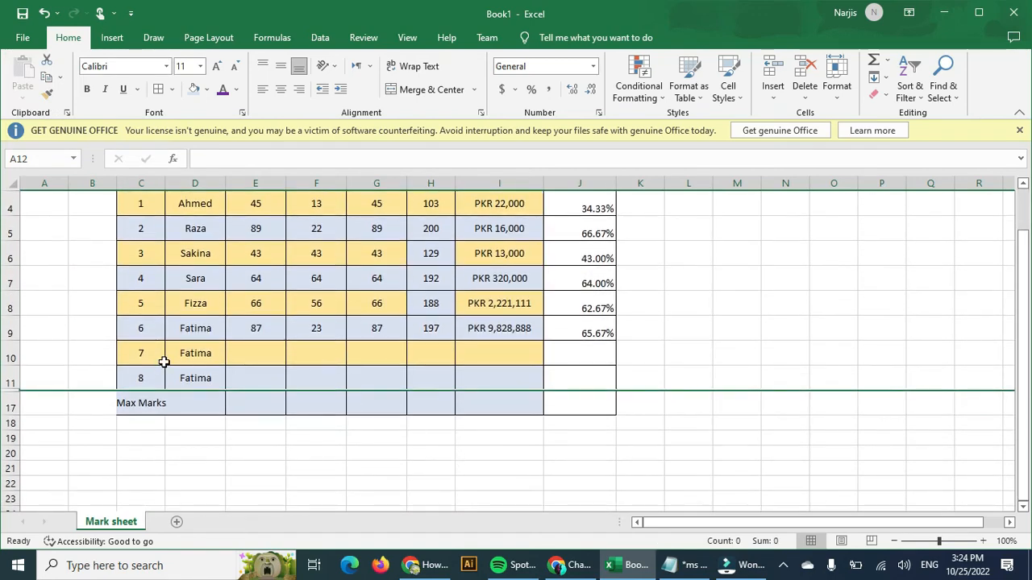
{"action": "left_click_drag", "start_coordinate": [8, 355], "coordinate": [7, 388]}
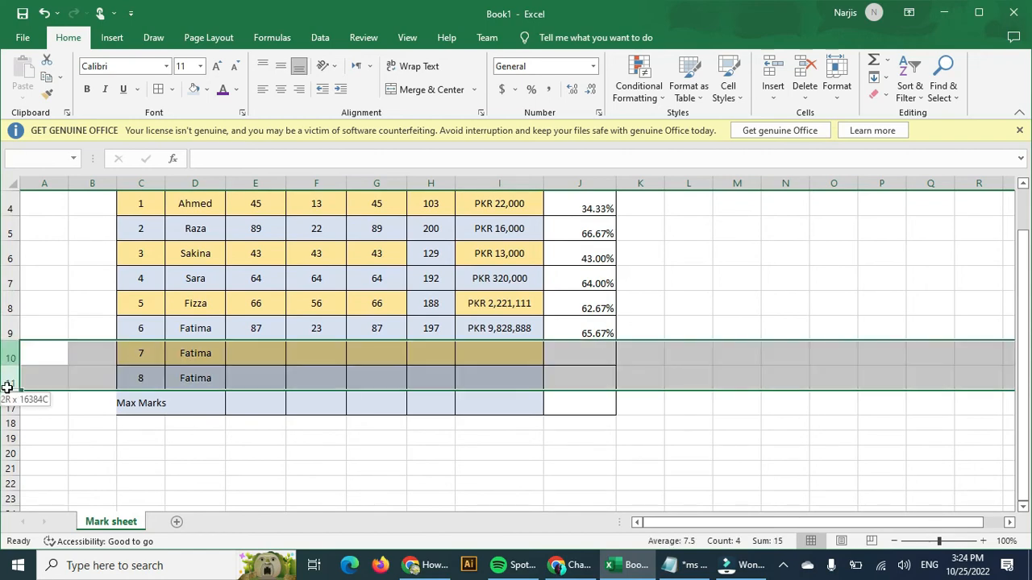
{"action": "right_click", "coordinate": [11, 365]}
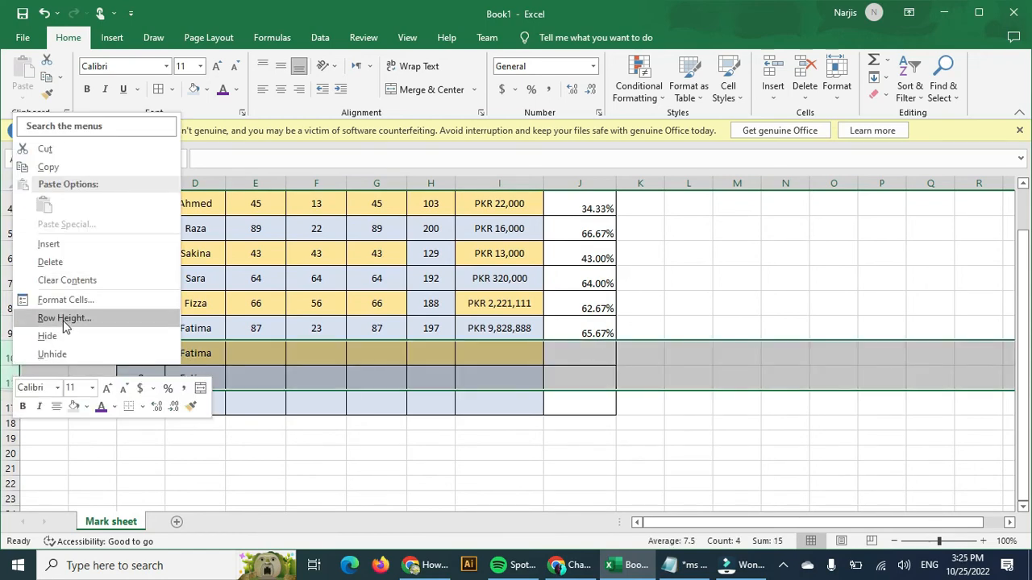
{"action": "left_click", "coordinate": [57, 337]}
{"action": "scroll", "coordinate": [249, 362], "scroll_direction": "up", "scroll_amount": 1}
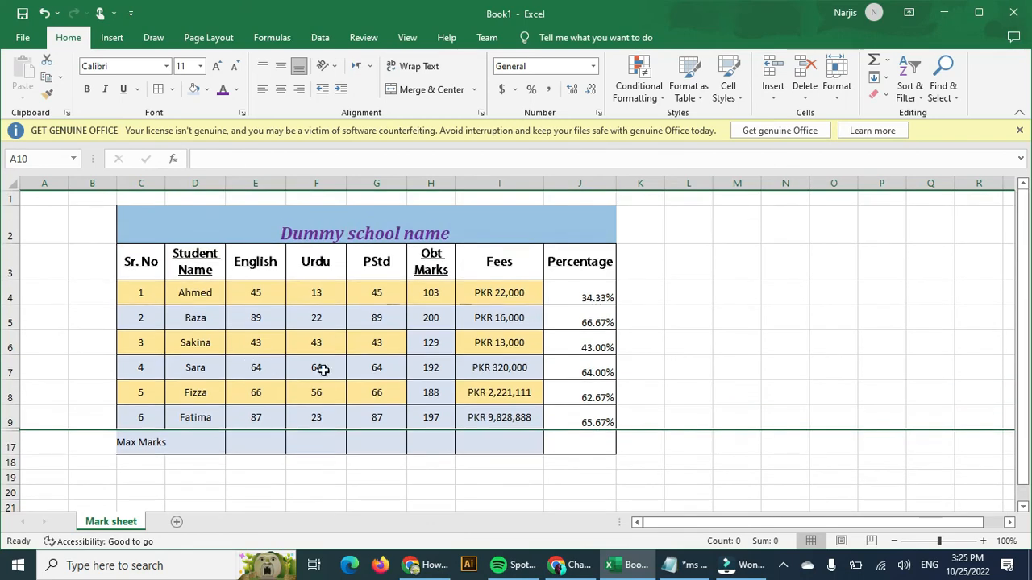
{"action": "double_click", "coordinate": [152, 441]}
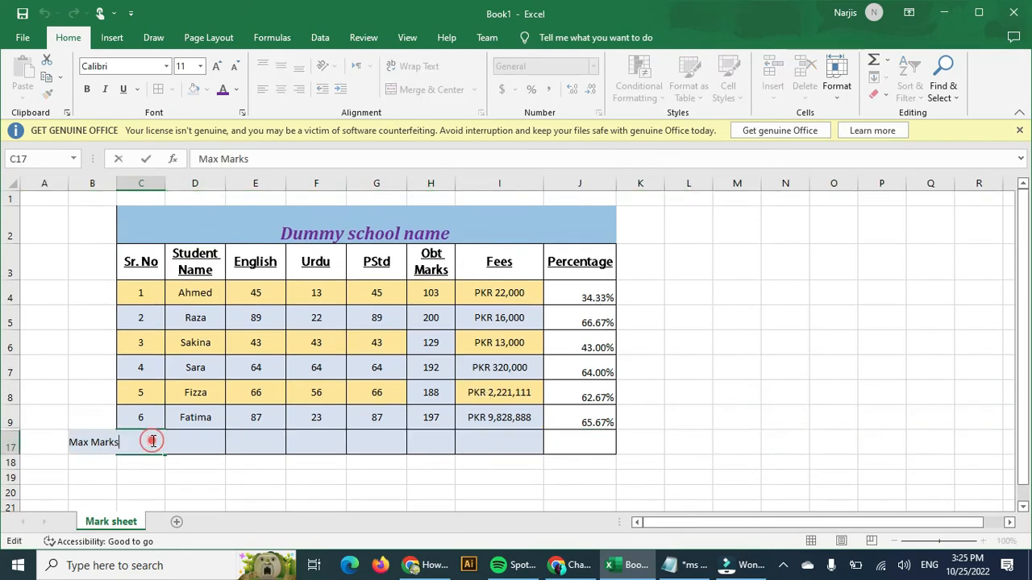
{"action": "double_click", "coordinate": [90, 442]}
{"action": "left_click", "coordinate": [122, 443]}
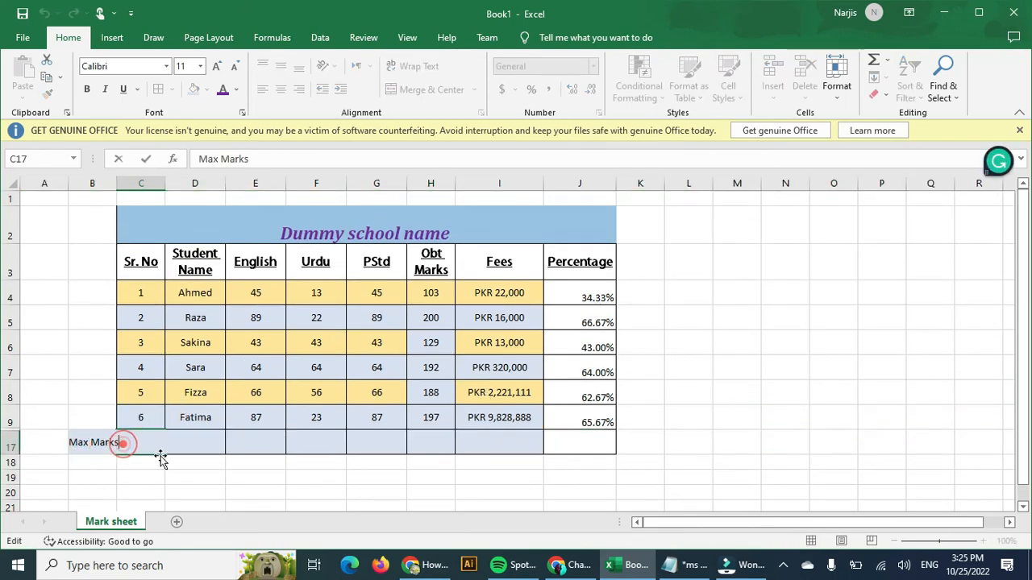
{"action": "left_click", "coordinate": [187, 452]}
{"action": "left_click", "coordinate": [142, 442]}
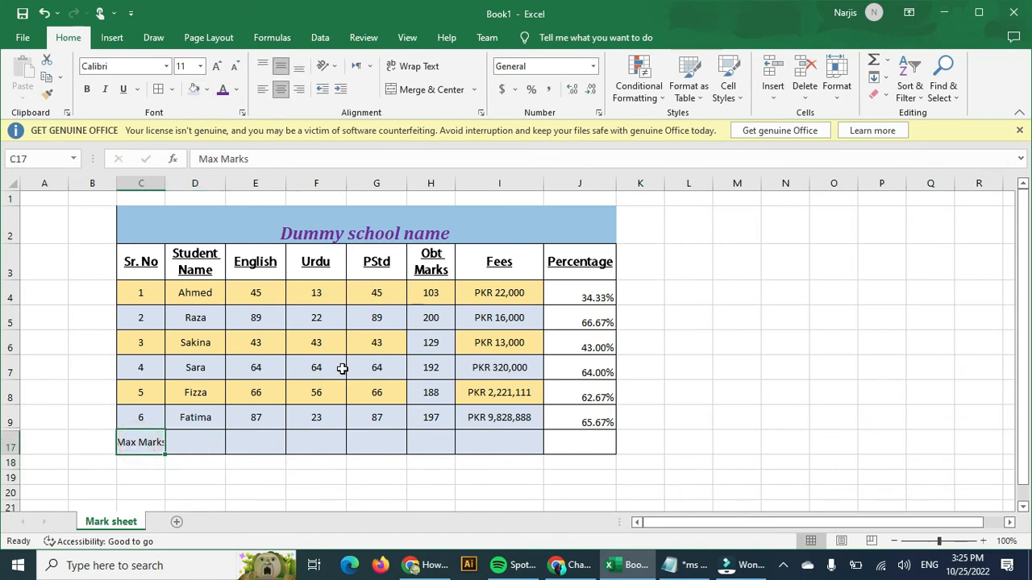
Step: Fill the Max Marks row for English, Urdu and PStd with the Max function over E4:G9
{"action": "left_click_drag", "start_coordinate": [254, 293], "coordinate": [378, 414]}
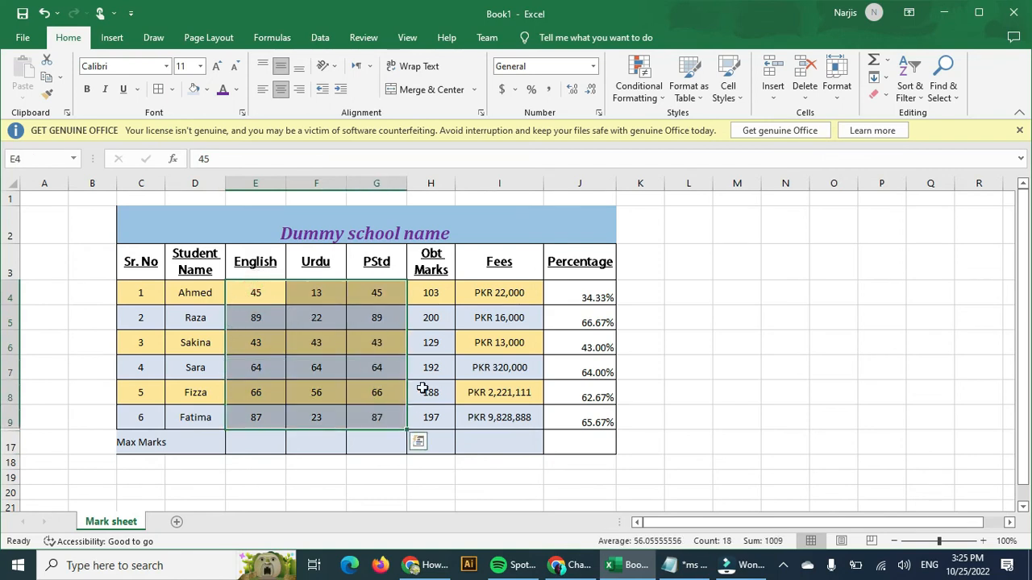
{"action": "left_click", "coordinate": [889, 65]}
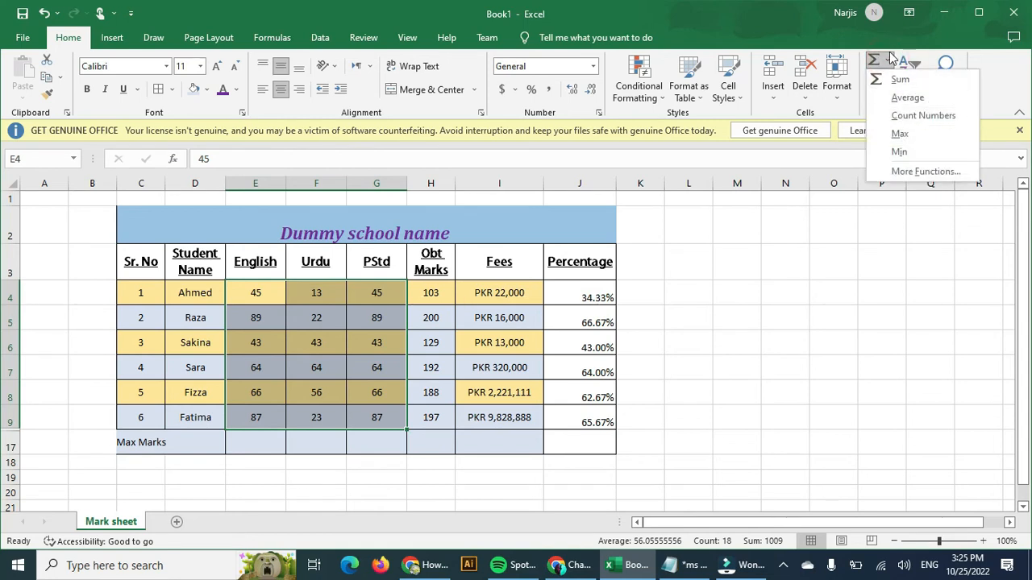
{"action": "left_click", "coordinate": [901, 133]}
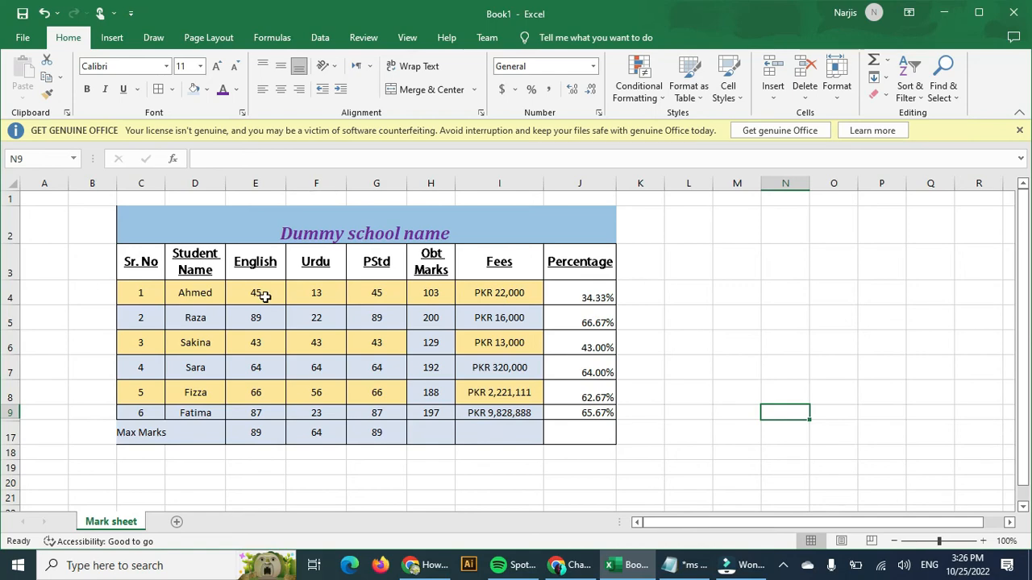
Step: Start a Greater Than highlight rule on the subject marks in E4:G9 with the threshold 80
{"action": "left_click_drag", "start_coordinate": [265, 297], "coordinate": [367, 389]}
{"action": "left_click_drag", "start_coordinate": [262, 290], "coordinate": [272, 405]}
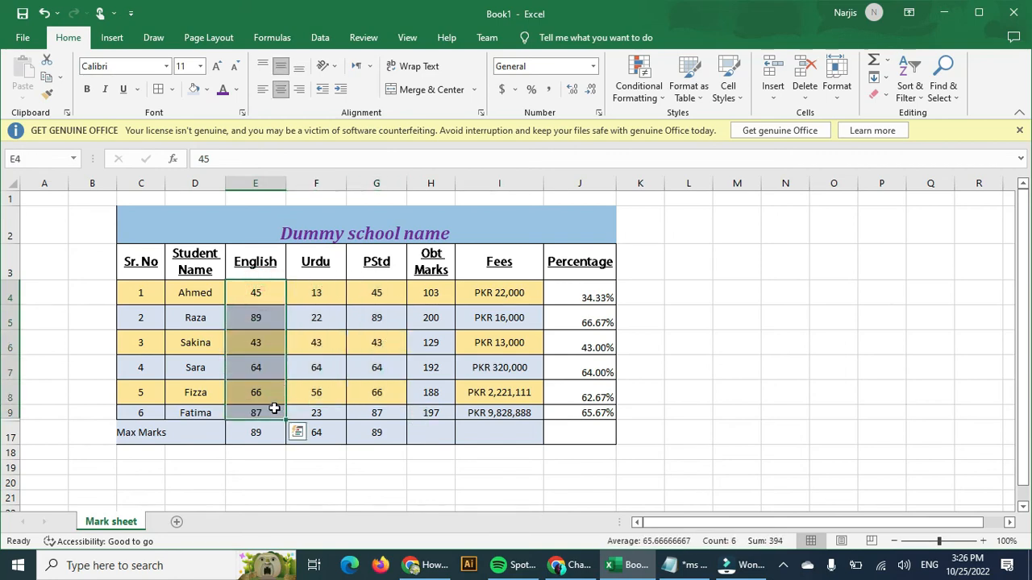
{"action": "left_click", "coordinate": [244, 297]}
{"action": "left_click_drag", "start_coordinate": [266, 307], "coordinate": [386, 407]}
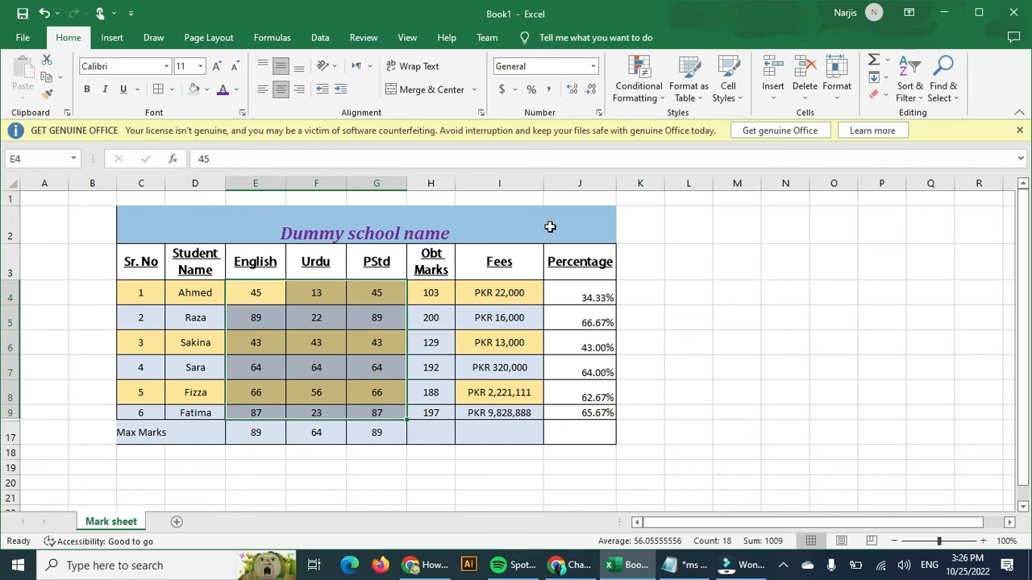
{"action": "left_click", "coordinate": [664, 95]}
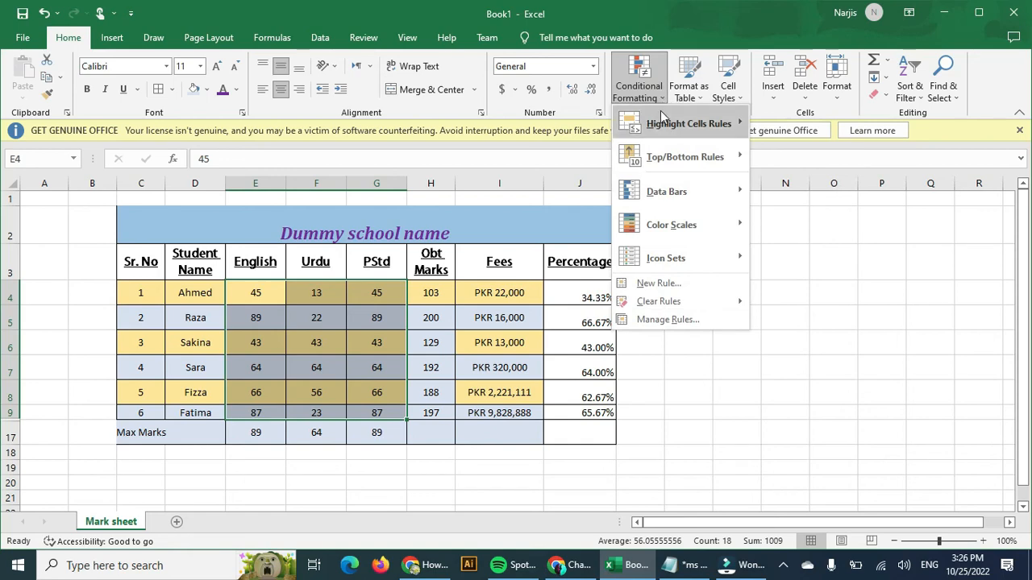
{"action": "mouse_move", "coordinate": [660, 111]}
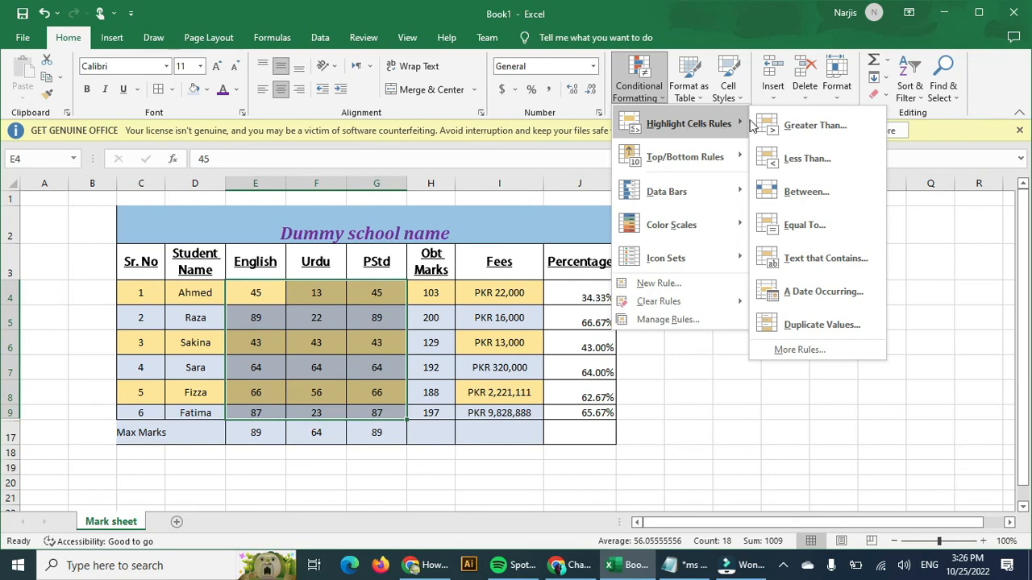
{"action": "left_click", "coordinate": [810, 126]}
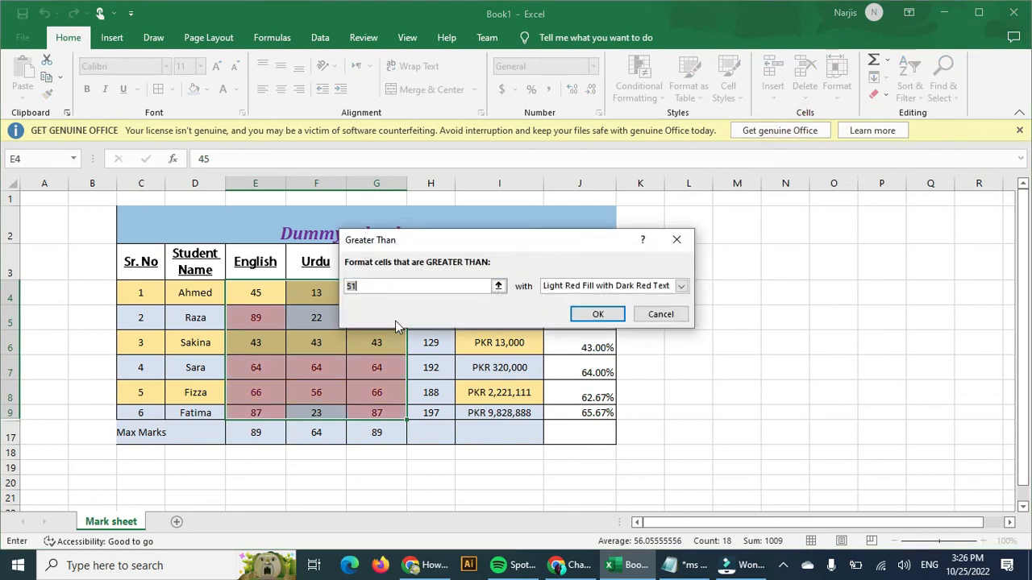
{"action": "type", "text": "80"}
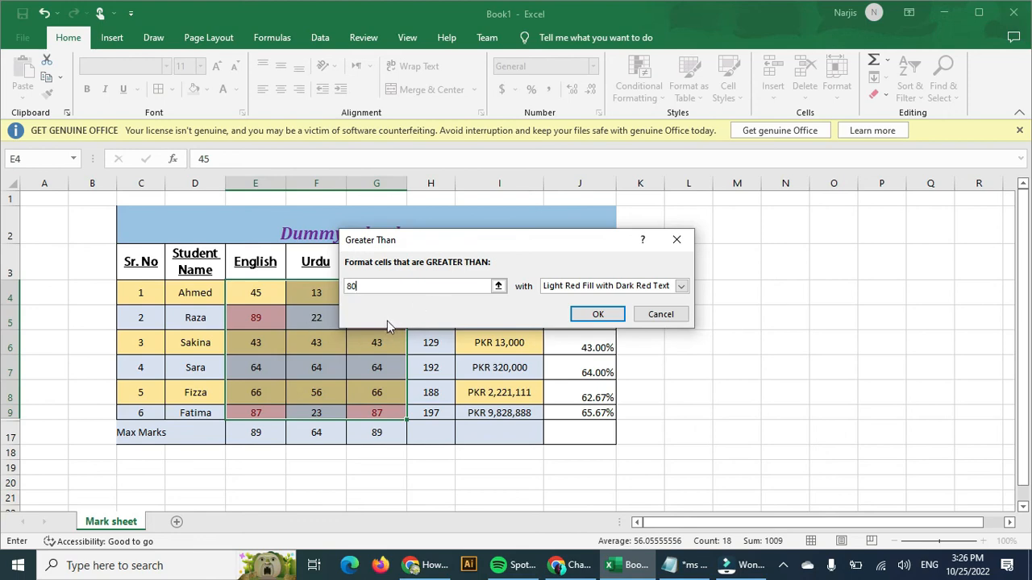
Step: Choose a custom format for the Greater Than rule and set its font style to Bold Italic
{"action": "left_click", "coordinate": [681, 286]}
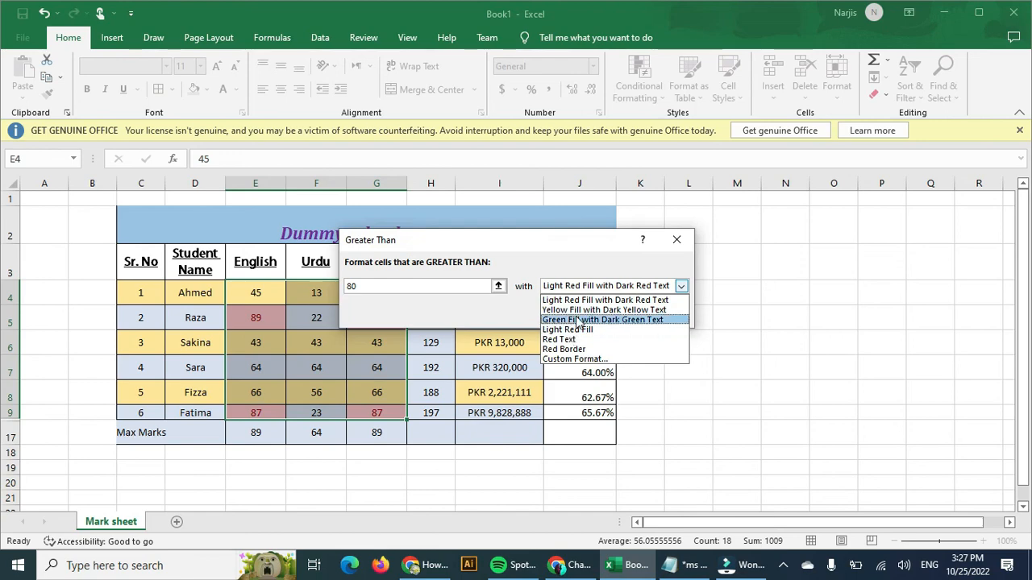
{"action": "left_click", "coordinate": [579, 360]}
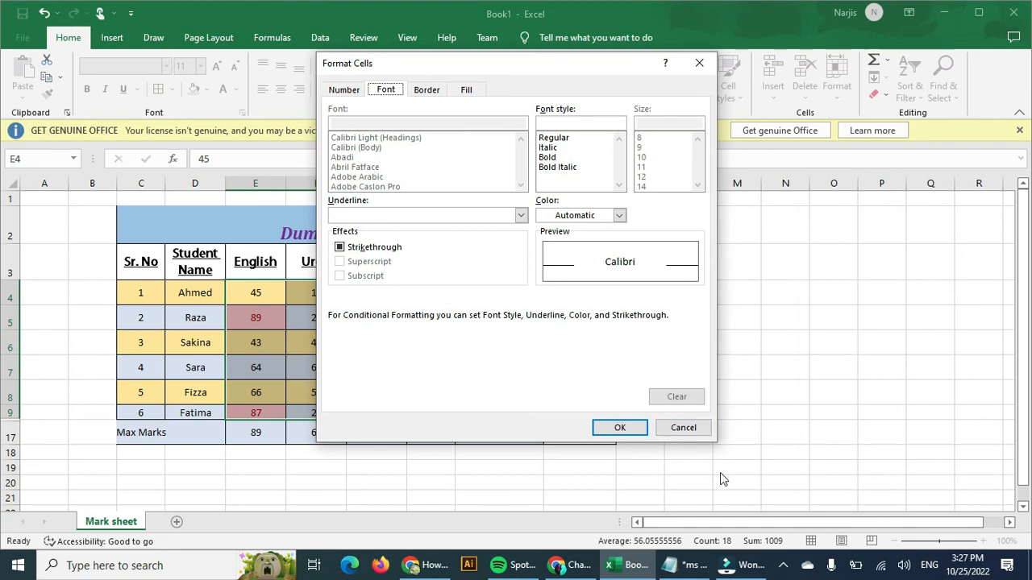
{"action": "left_click", "coordinate": [345, 90]}
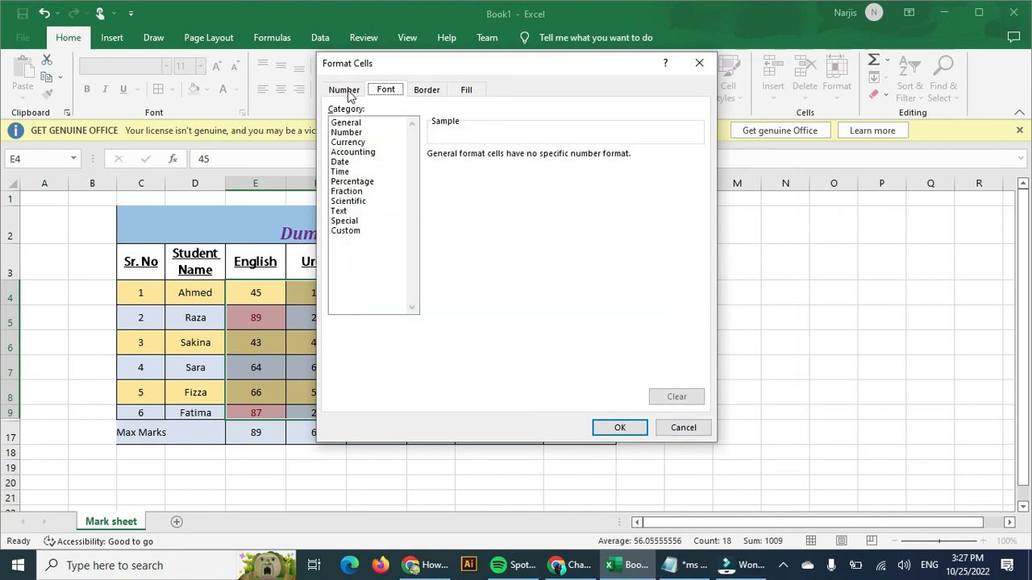
{"action": "left_click", "coordinate": [386, 90]}
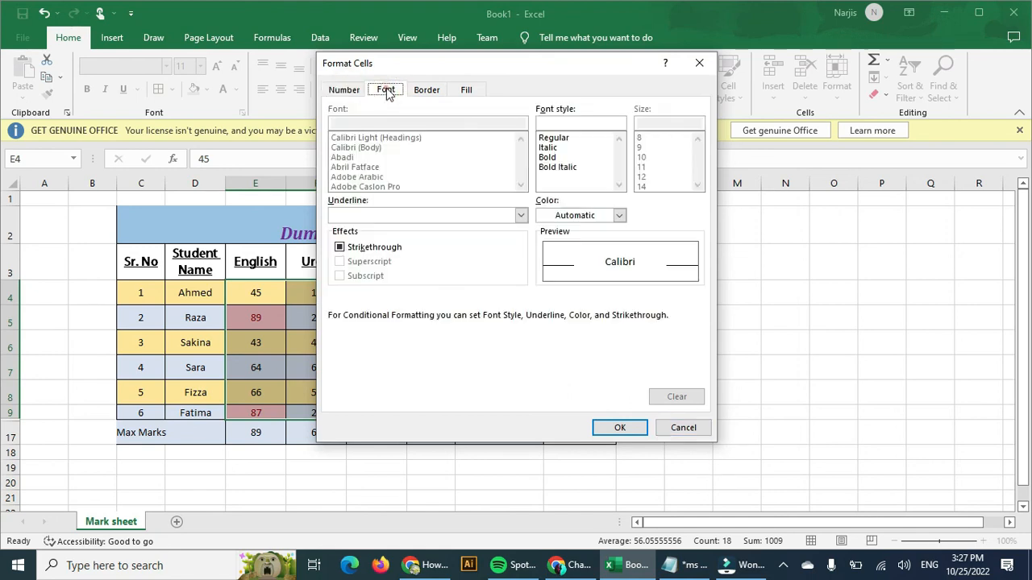
{"action": "left_click", "coordinate": [552, 157]}
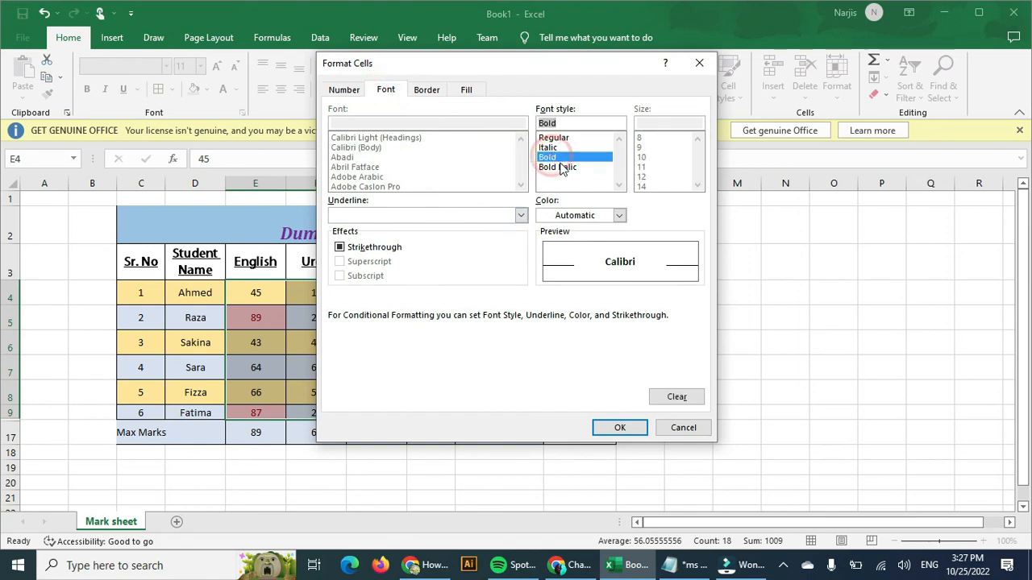
{"action": "left_click", "coordinate": [556, 148]}
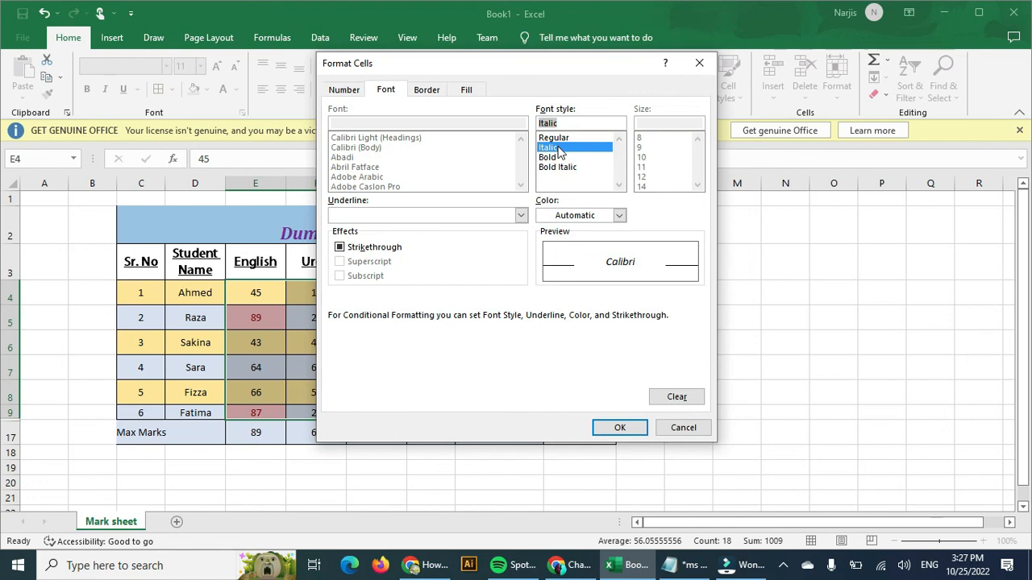
{"action": "left_click", "coordinate": [554, 166]}
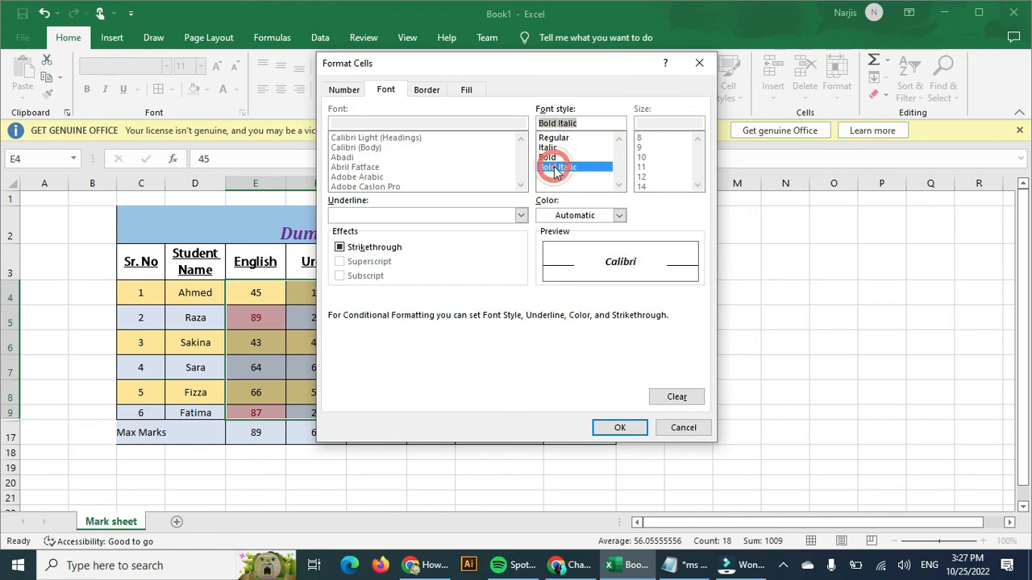
Step: Give the rule's custom format a dark blue background fill
{"action": "left_click", "coordinate": [434, 92]}
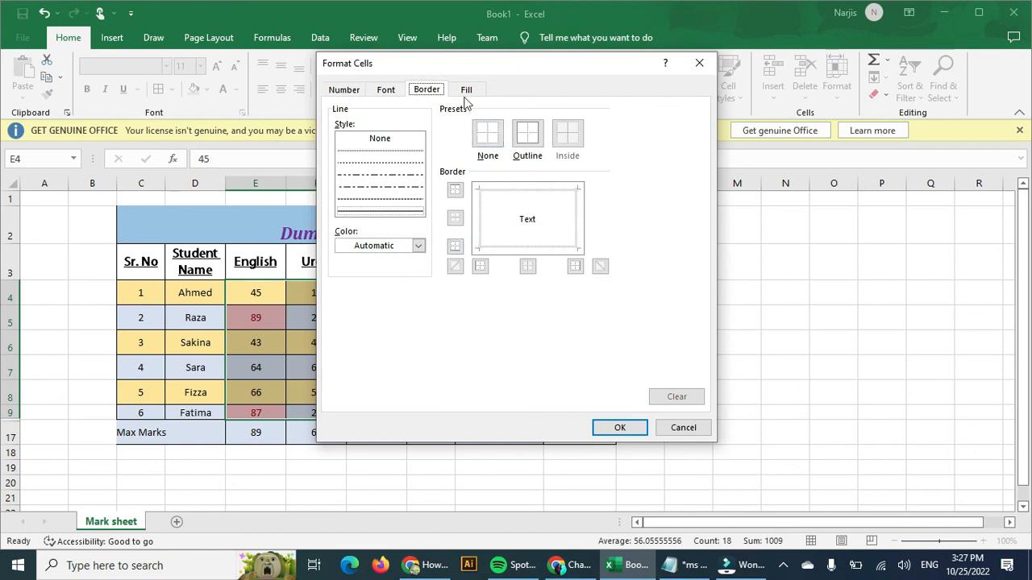
{"action": "left_click", "coordinate": [462, 90]}
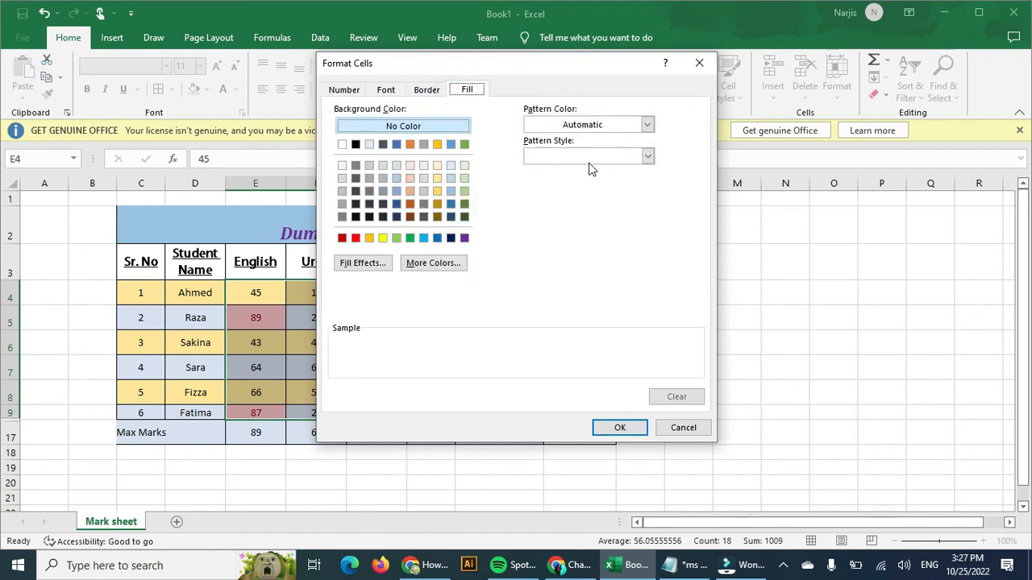
{"action": "left_click", "coordinate": [452, 204]}
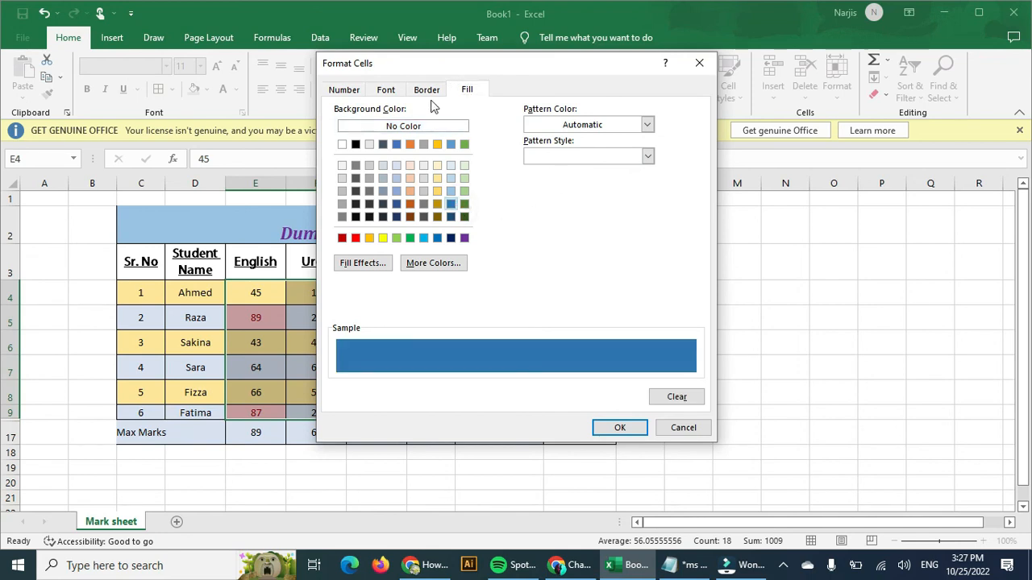
Step: Set the custom format's font color to standard orange and apply the Greater Than rule to the marks
{"action": "left_click", "coordinate": [394, 93]}
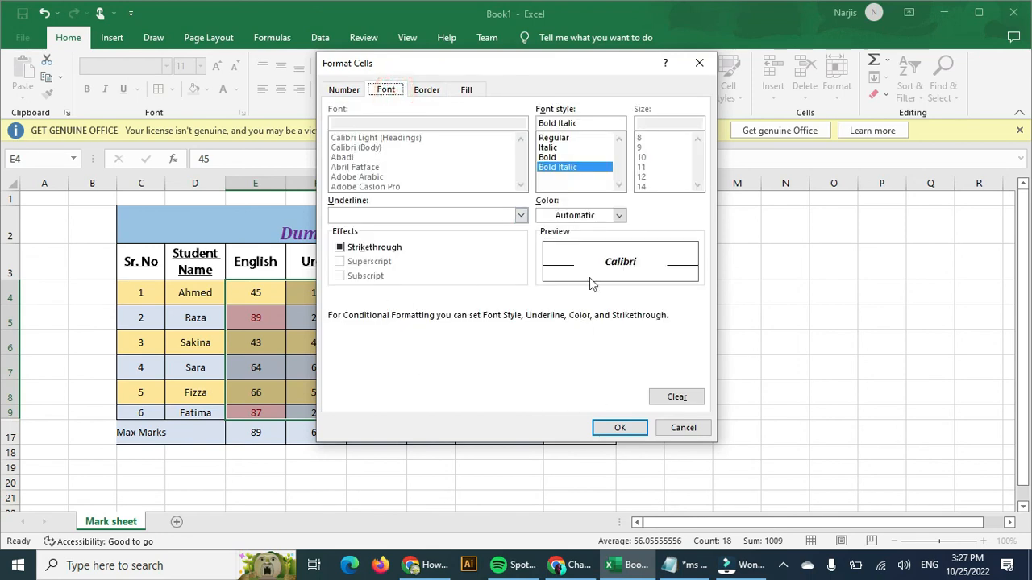
{"action": "left_click", "coordinate": [618, 216]}
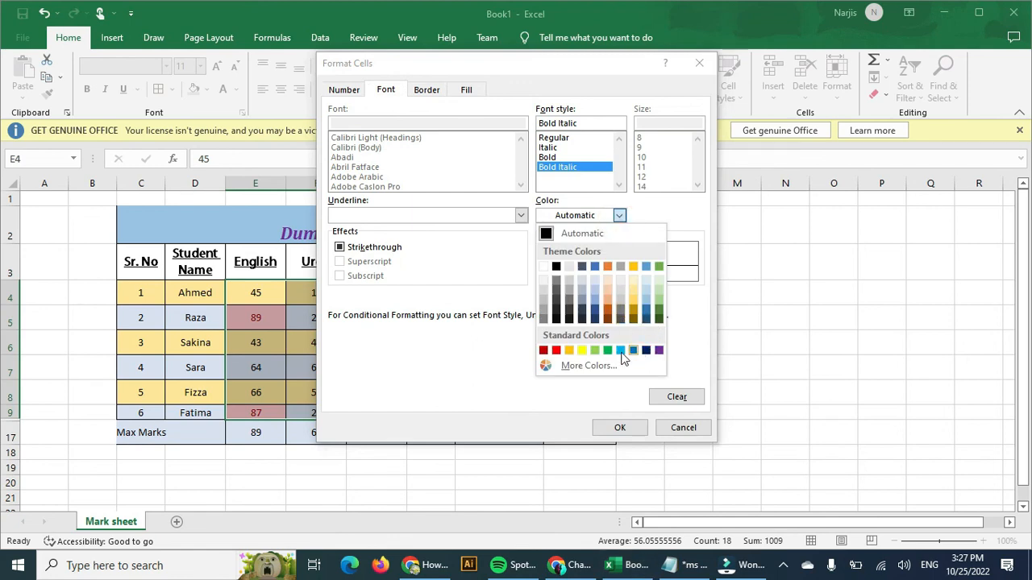
{"action": "left_click", "coordinate": [569, 352]}
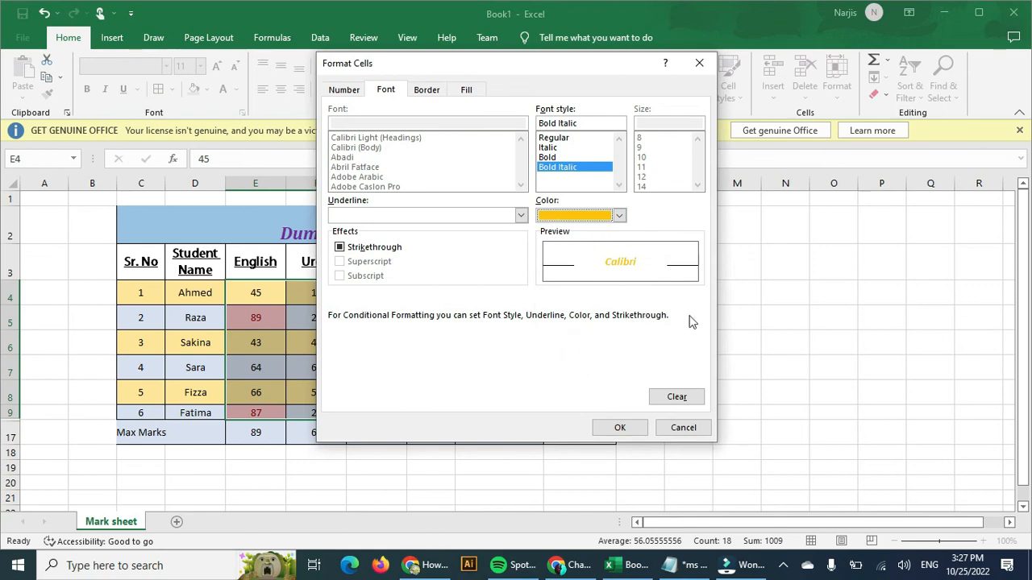
{"action": "left_click", "coordinate": [641, 430]}
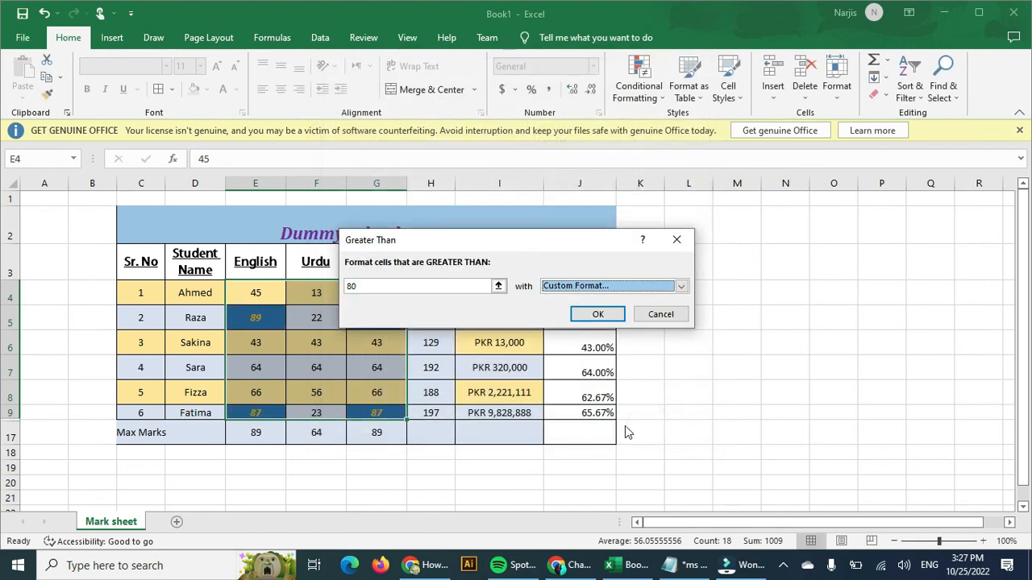
{"action": "left_click", "coordinate": [599, 315]}
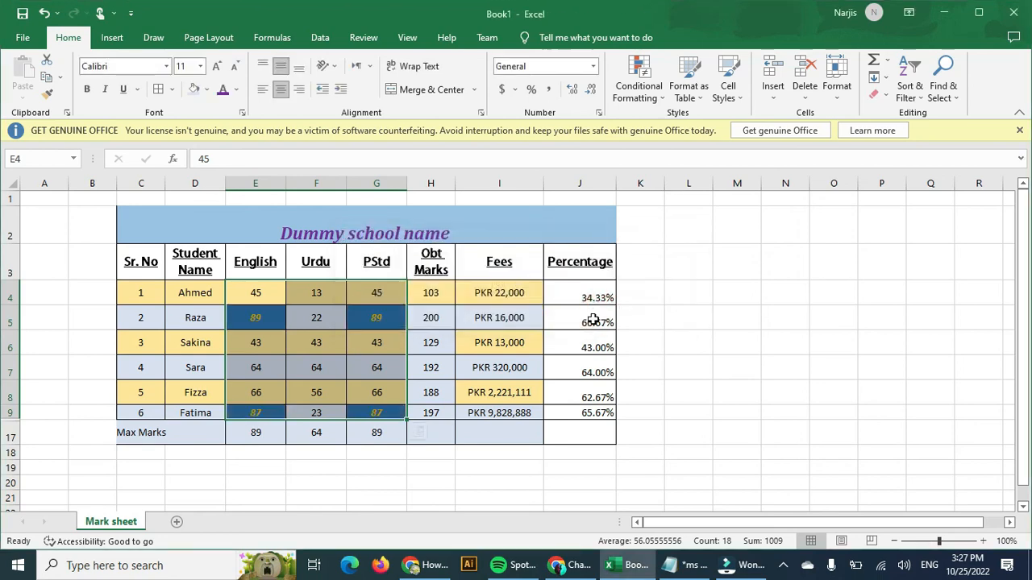
Step: Increase row 9's height to match the other student rows, and highlight marks in E4:G9 less than 50 with Light Red Fill with Dark Red Text
{"action": "left_click_drag", "start_coordinate": [13, 420], "coordinate": [13, 428]}
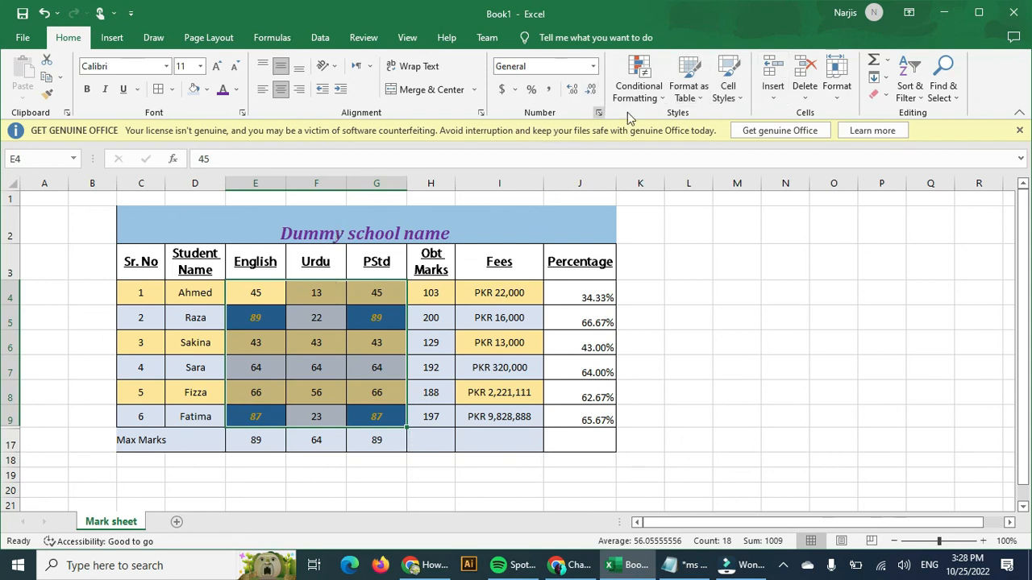
{"action": "left_click", "coordinate": [659, 95]}
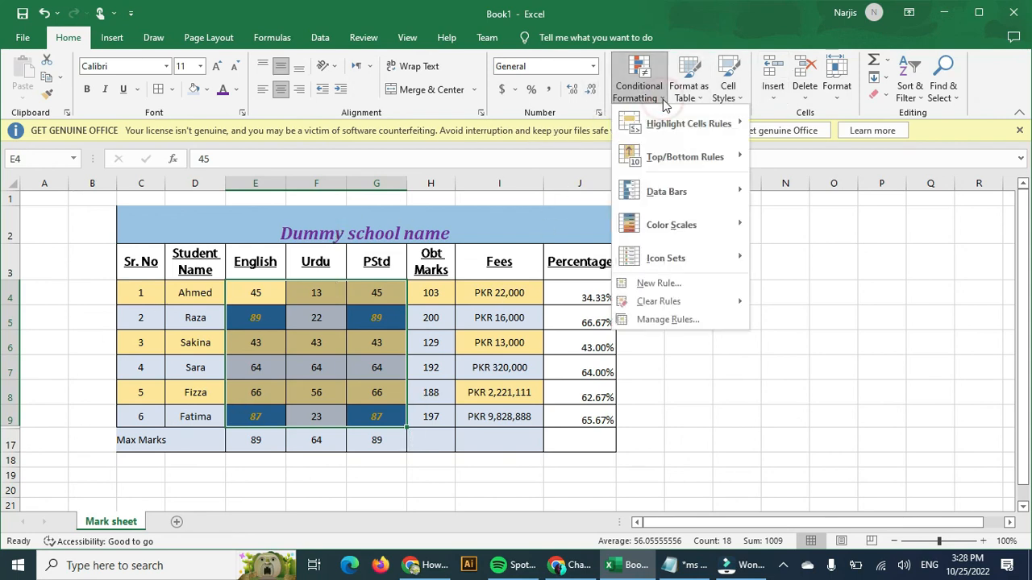
{"action": "mouse_move", "coordinate": [681, 126]}
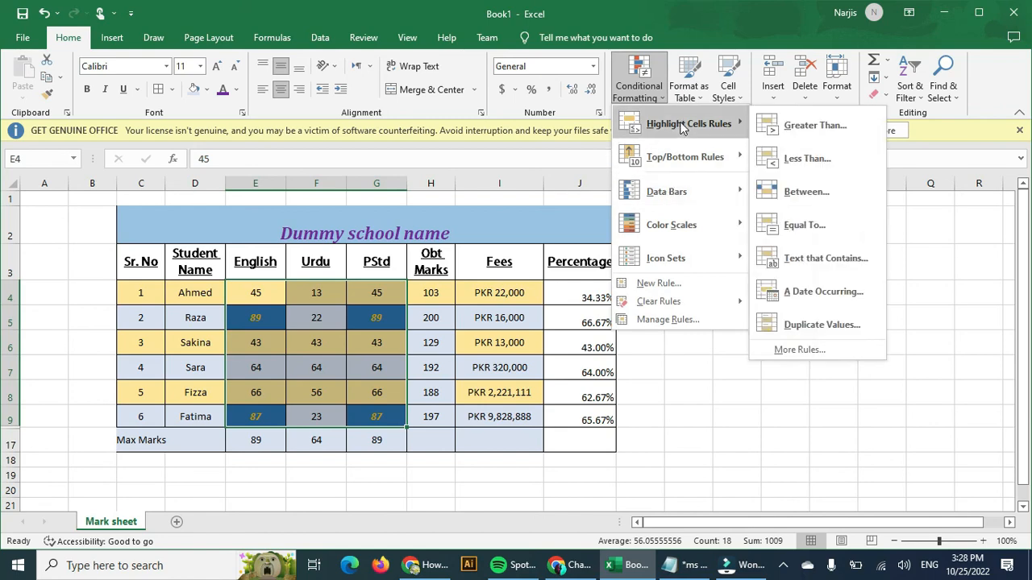
{"action": "left_click", "coordinate": [794, 166]}
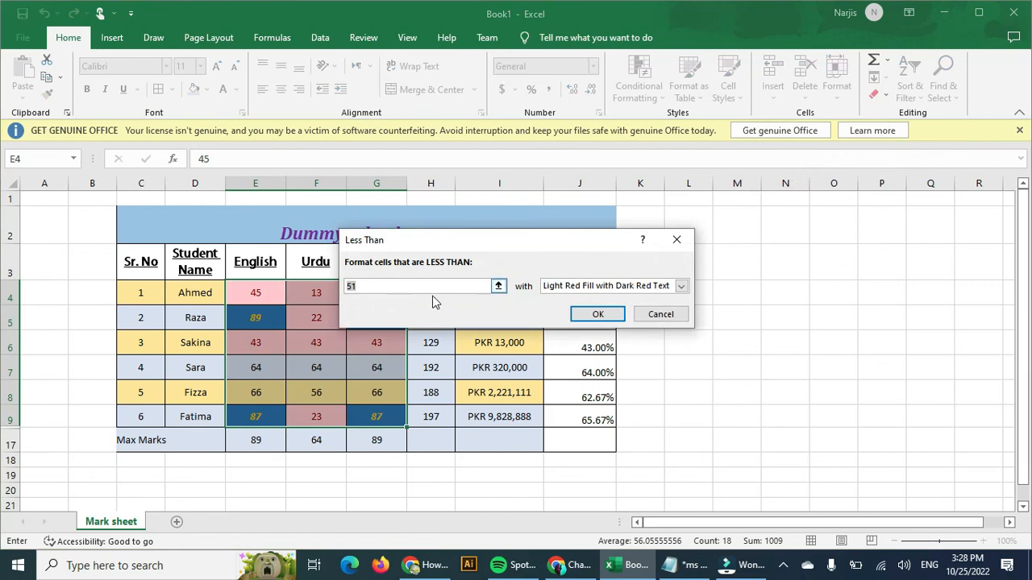
{"action": "type", "text": "50"}
{"action": "left_click", "coordinate": [597, 314]}
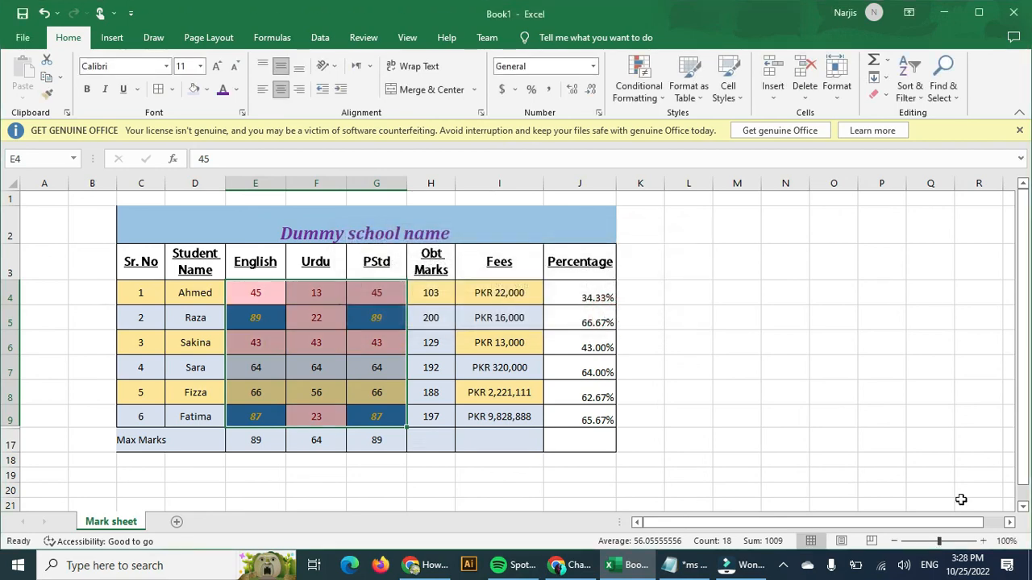
{"action": "left_click", "coordinate": [961, 501]}
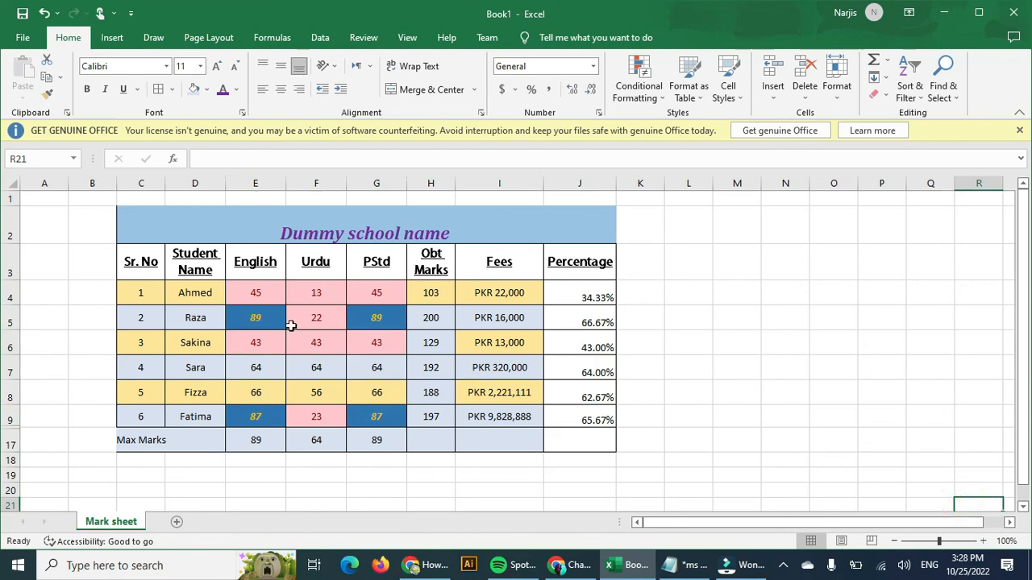